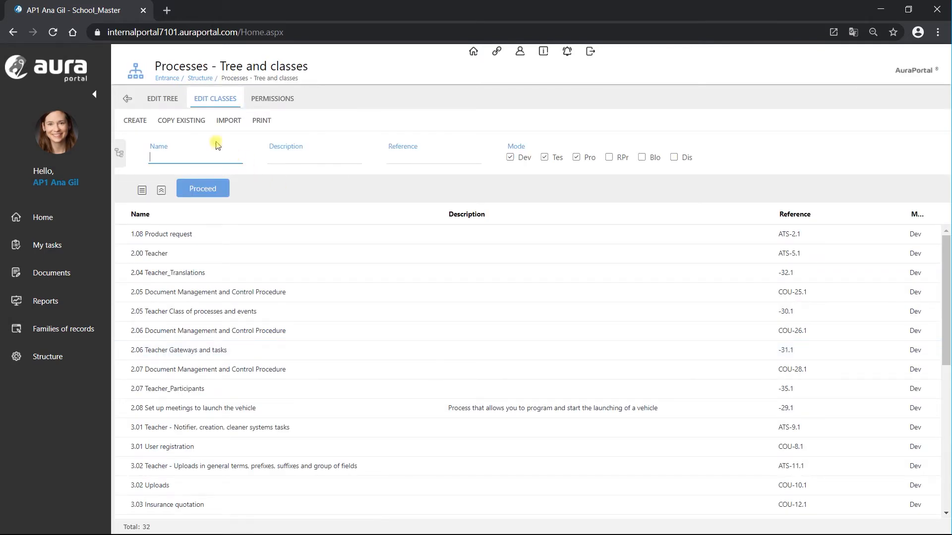
# Copy the existing "Demo Events" process class to create a new class of processes
pyautogui.click(177, 121)
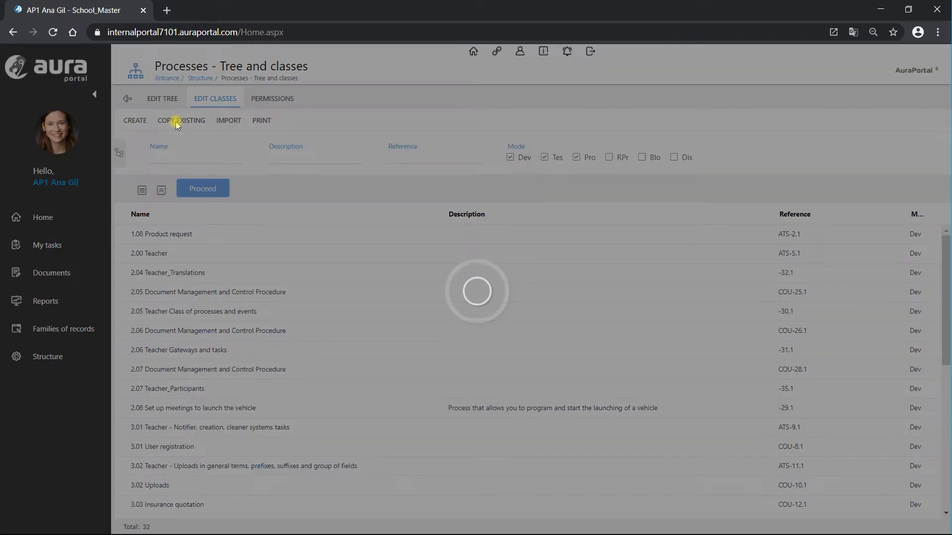
pyautogui.scroll(-4, 246, 479)
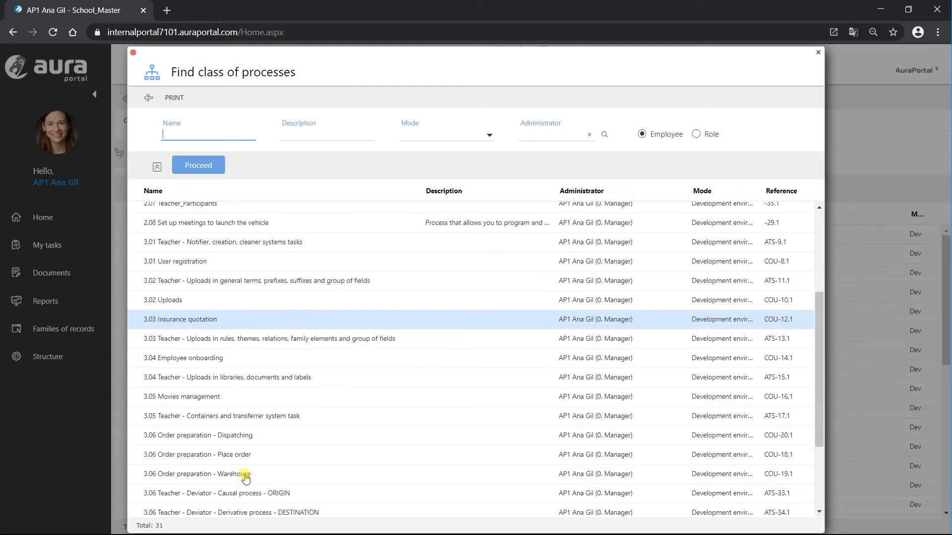
pyautogui.scroll(-2, 246, 478)
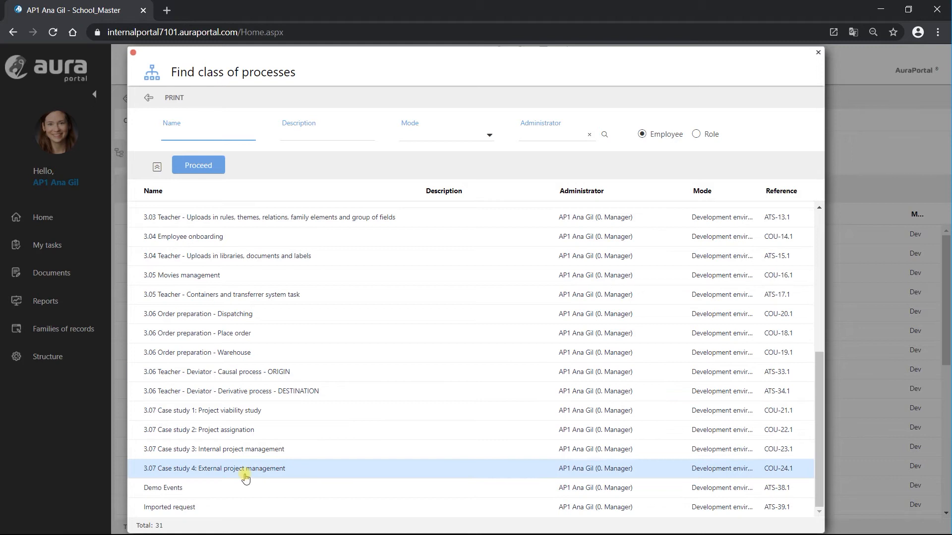
pyautogui.click(219, 488)
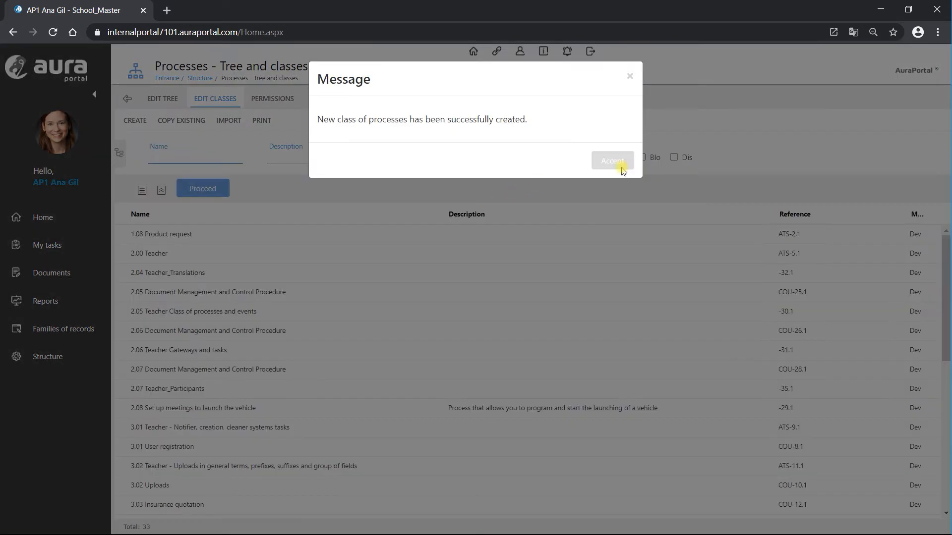
pyautogui.click(615, 161)
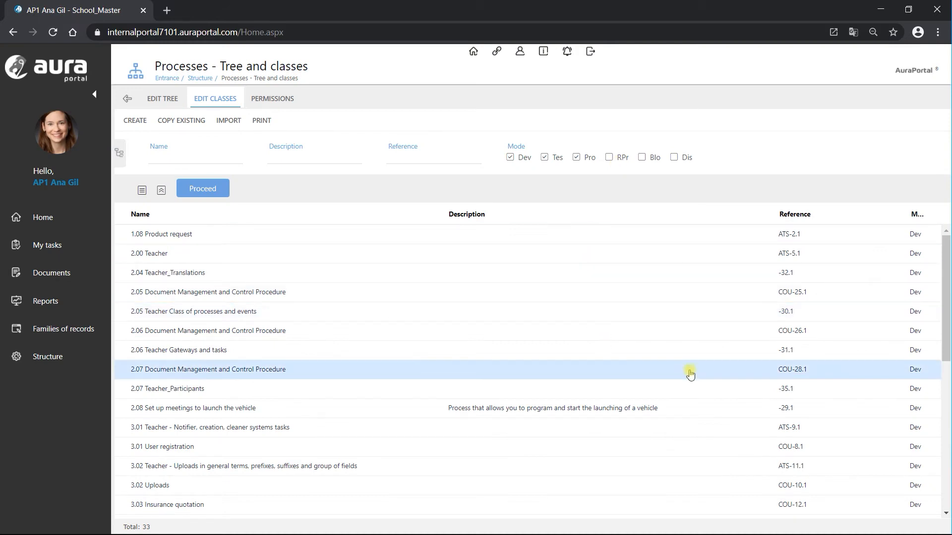
# Open the copied "Copy - Demo Events_1038" class, rename it "Demo gateways and events" and save it
pyautogui.scroll(-6, 399, 340)
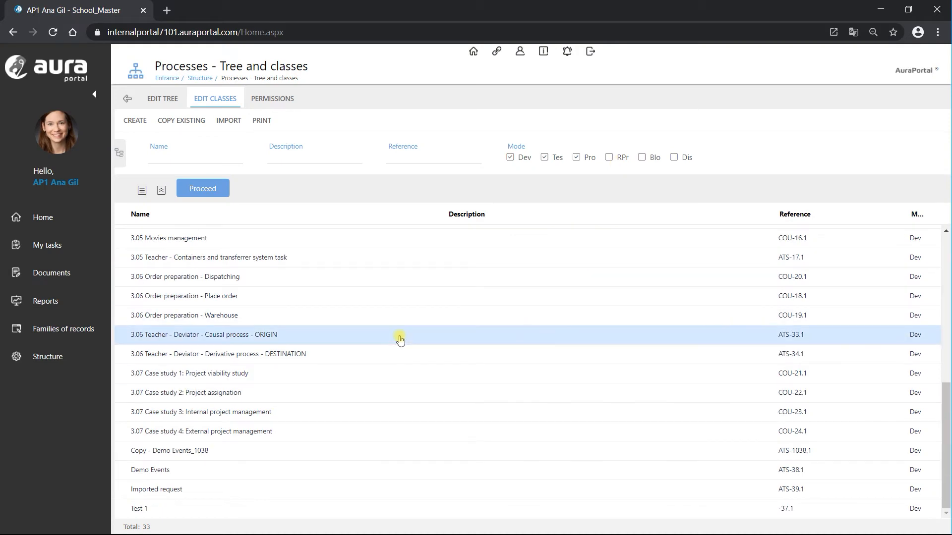
pyautogui.click(239, 452)
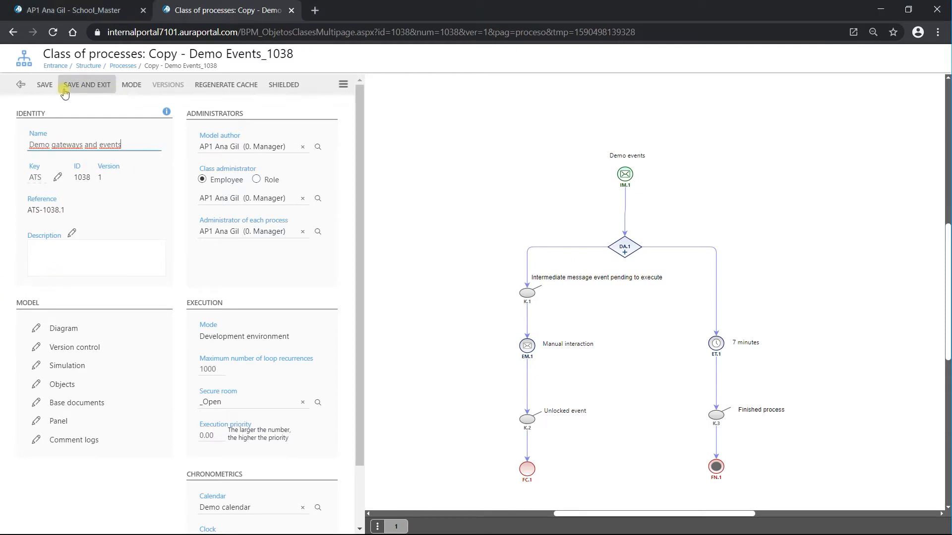
pyautogui.click(44, 87)
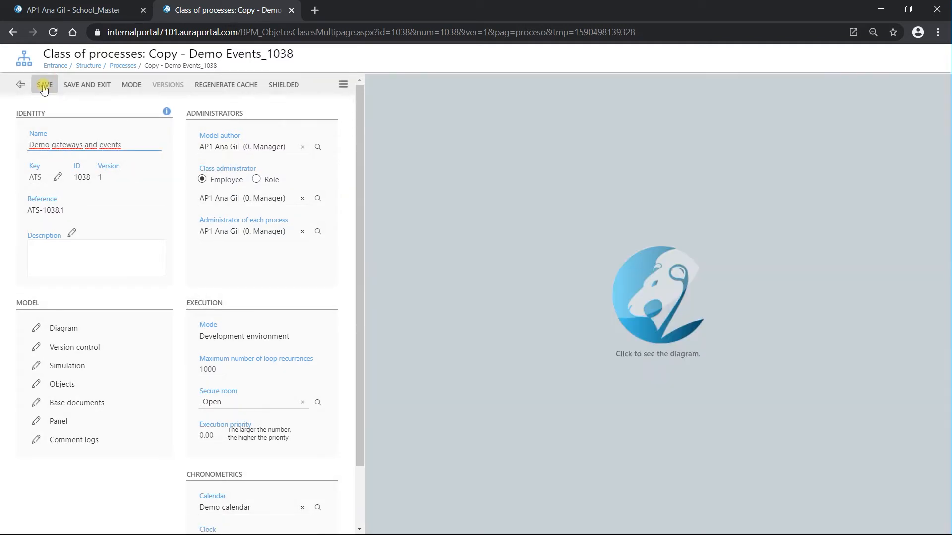
# Load the process diagram preview and open the class's diagram for editing in the modeler
pyautogui.click(677, 306)
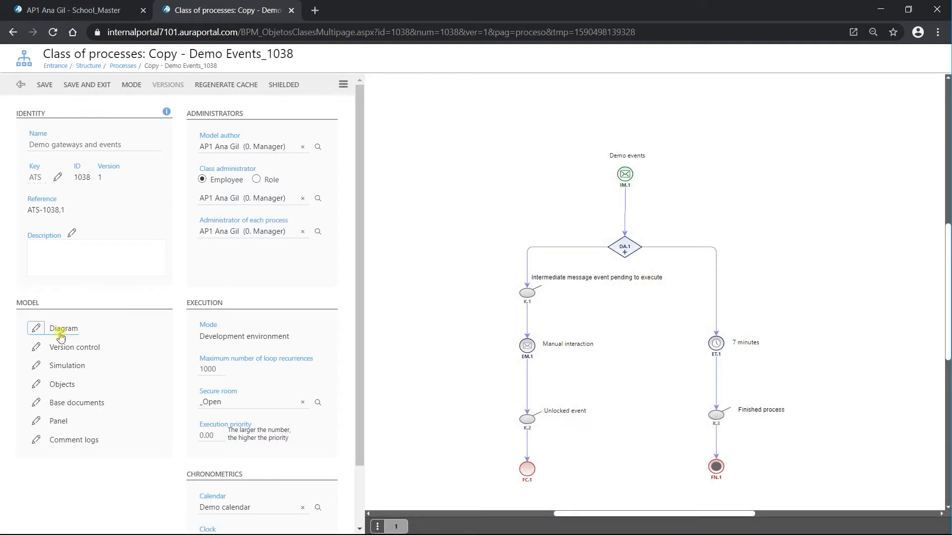
pyautogui.click(36, 329)
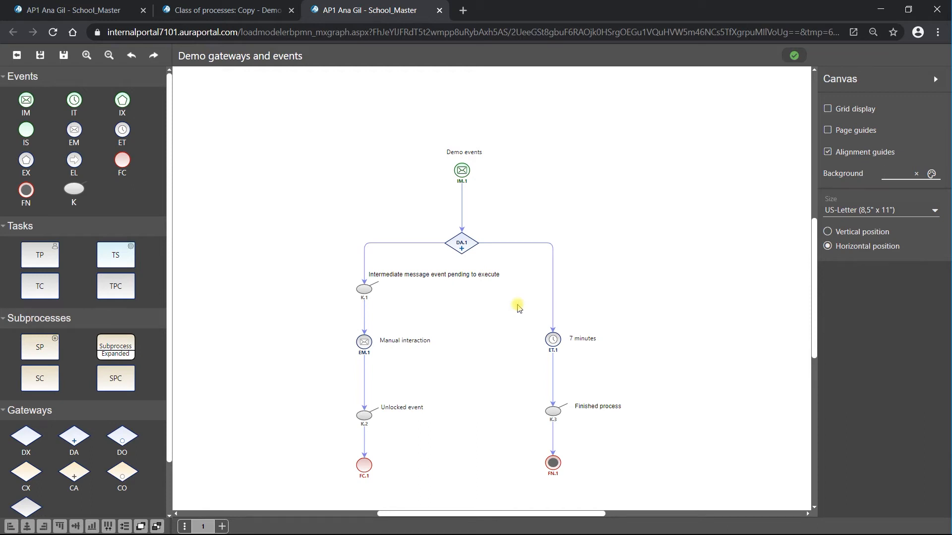
pyautogui.scroll(-1, 518, 307)
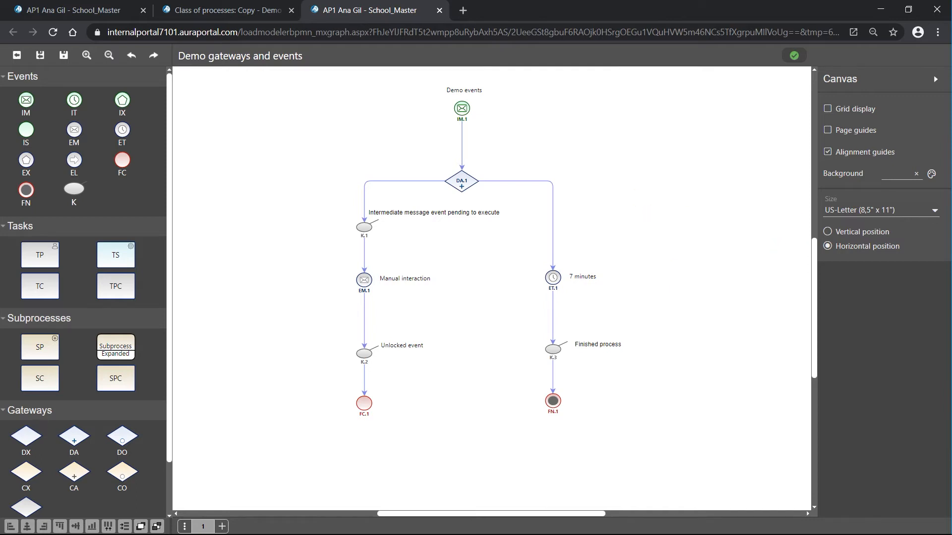
# Add a personal task, a DX gateway and a second personal task beside the existing flow, attaching an ET timer event to the second task
pyautogui.moveTo(37, 257); pyautogui.dragTo(660, 173)
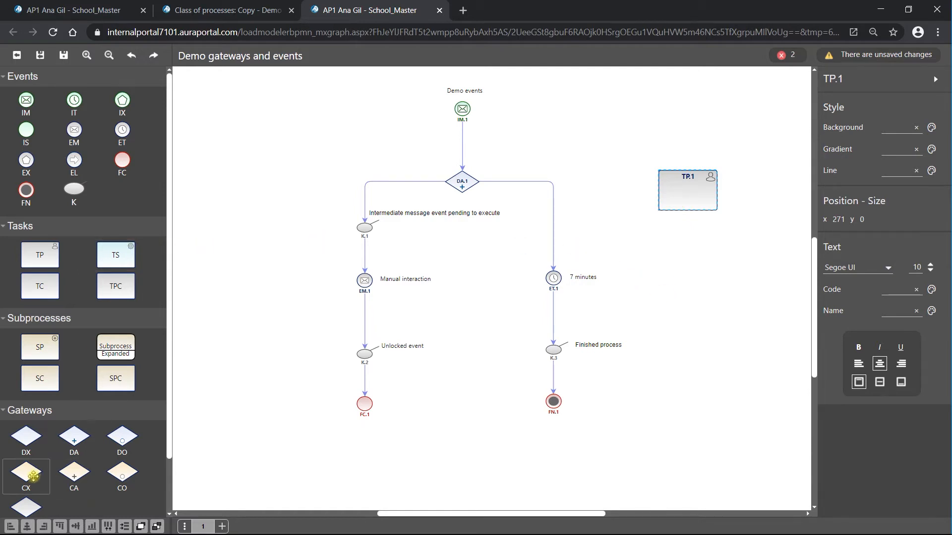
pyautogui.moveTo(38, 434); pyautogui.dragTo(669, 253)
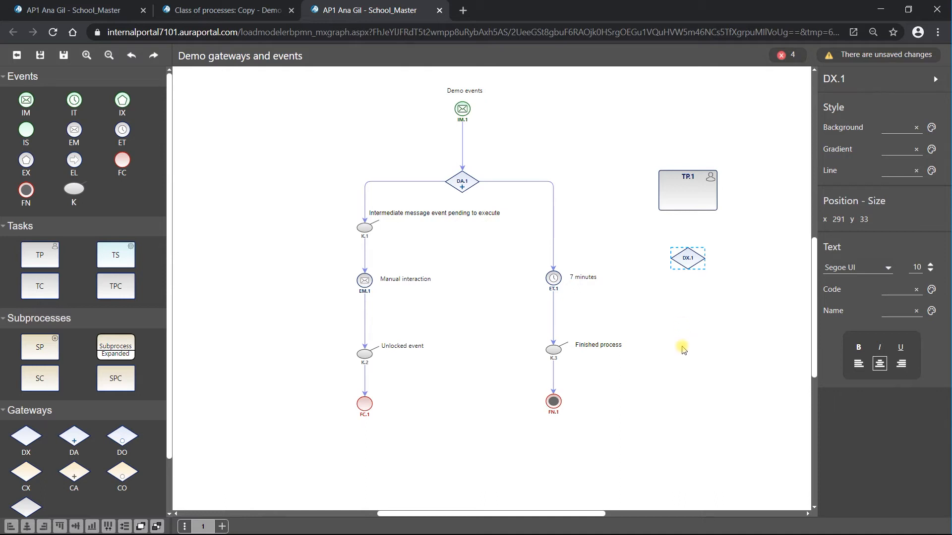
pyautogui.moveTo(39, 262); pyautogui.dragTo(658, 310)
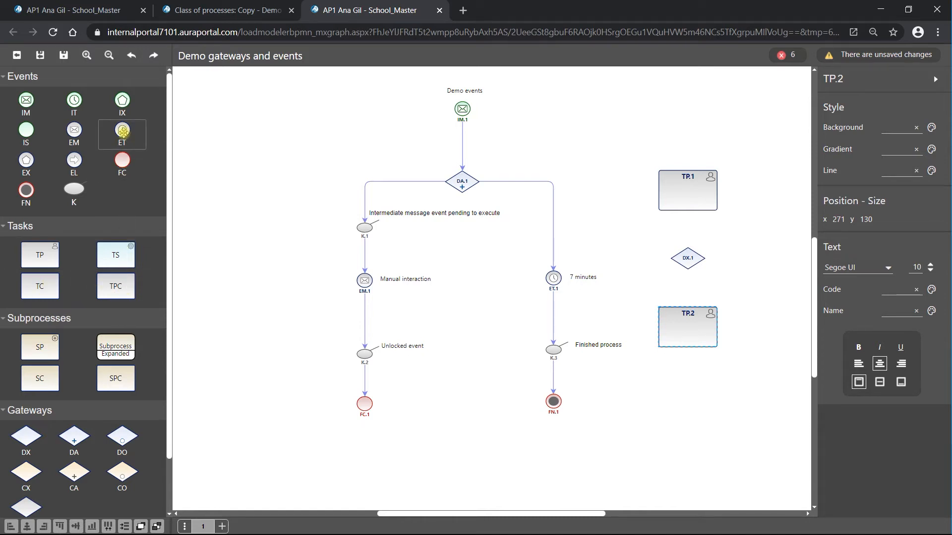
pyautogui.moveTo(123, 130); pyautogui.dragTo(716, 346)
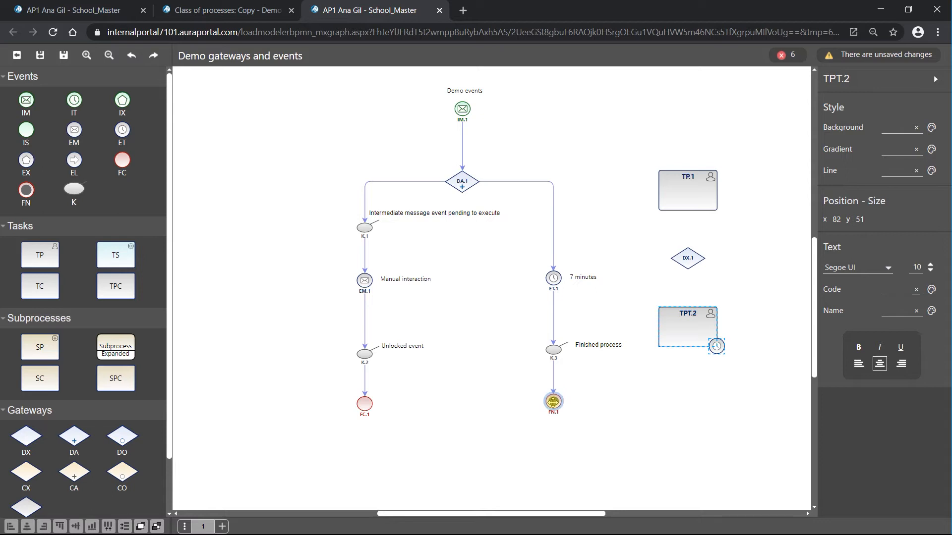
# Move both personal tasks and the DX gateway a little further to the right on the canvas
pyautogui.moveTo(688, 184); pyautogui.dragTo(713, 186)
pyautogui.moveTo(687, 257); pyautogui.dragTo(712, 254)
pyautogui.moveTo(690, 328); pyautogui.dragTo(719, 328)
# Shift the entire original flow, from the start event to both end events, to the left on the canvas
pyautogui.moveTo(350, 80); pyautogui.dragTo(619, 438)
pyautogui.press('Left')
pyautogui.press('Left')
pyautogui.press('Left')
pyautogui.press('Left')
pyautogui.press('Left')
pyautogui.press('Left')
pyautogui.press('Left')
pyautogui.press('Left')
pyautogui.press('Left')
pyautogui.press('Left')
pyautogui.press('Left')
pyautogui.press('Left')
pyautogui.press('Left')
pyautogui.press('Left')
pyautogui.press('Left')
pyautogui.press('Left')
pyautogui.press('Left')
pyautogui.press('Left')
pyautogui.press('Left')
pyautogui.press('Left')
pyautogui.press('Left')
pyautogui.press('Left')
pyautogui.press('Left')
pyautogui.press('Left')
pyautogui.press('Left')
pyautogui.press('Left')
pyautogui.press('Left')
pyautogui.press('Left')
pyautogui.press('Left')
pyautogui.press('Left')
pyautogui.press('Left')
pyautogui.press('Left')
pyautogui.press('Left')
pyautogui.press('Left')
pyautogui.press('Left')
pyautogui.click(617, 436)
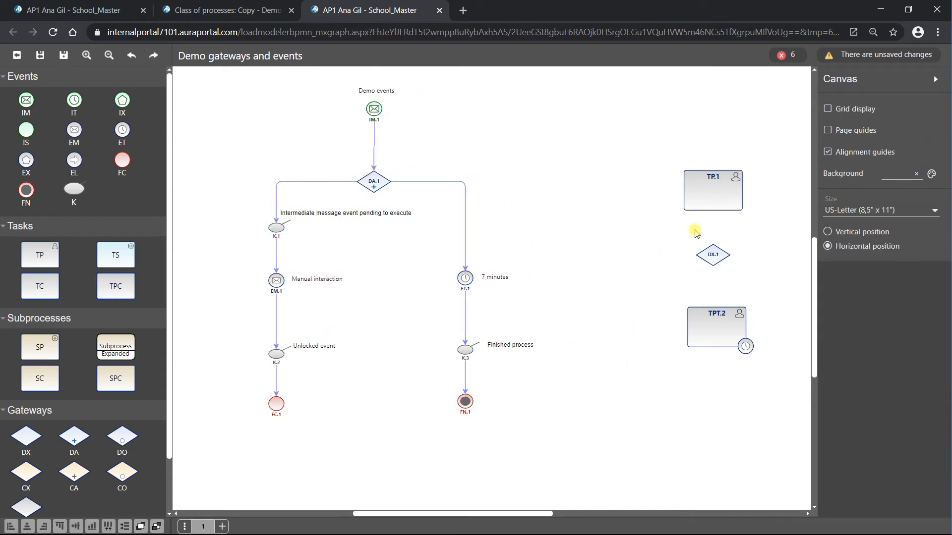
# Move TP.1, gateway DX.1 and TPT.2 back left so they line up in one vertical column
pyautogui.moveTo(704, 185); pyautogui.dragTo(663, 187)
pyautogui.moveTo(698, 254); pyautogui.dragTo(657, 257)
pyautogui.click(715, 347)
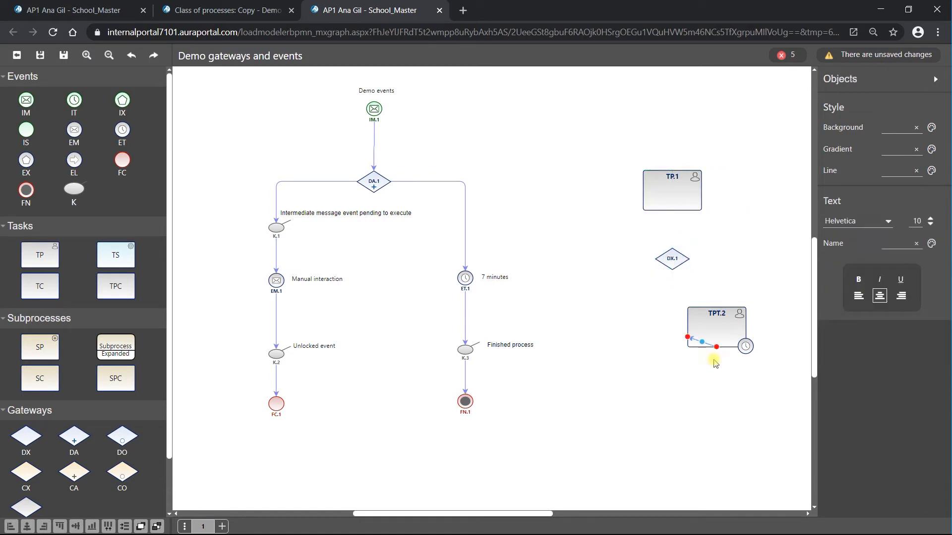
pyautogui.click(716, 363)
pyautogui.moveTo(716, 334); pyautogui.dragTo(671, 330)
# Move end event FN.1 to the right, between the timer branch and the new task column
pyautogui.click(466, 404)
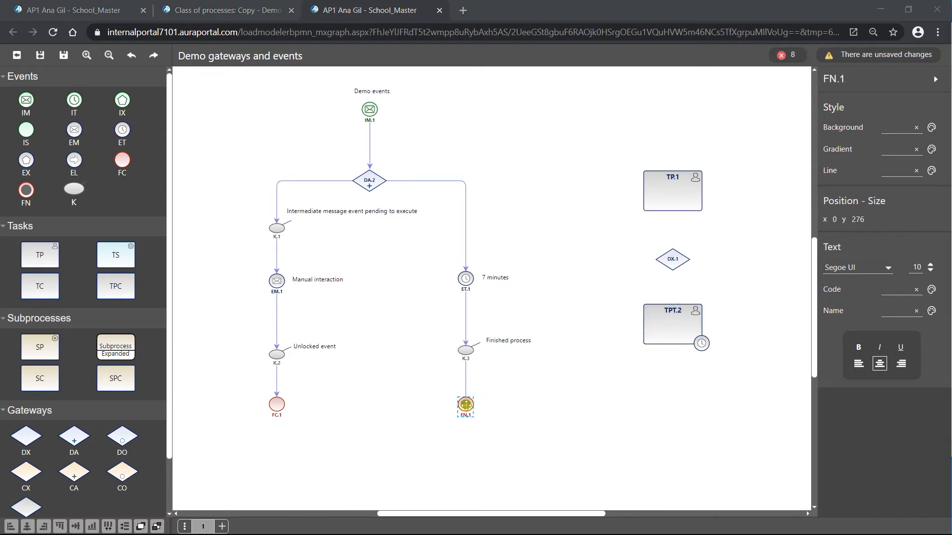
pyautogui.moveTo(466, 405); pyautogui.dragTo(566, 405)
pyautogui.click(595, 408)
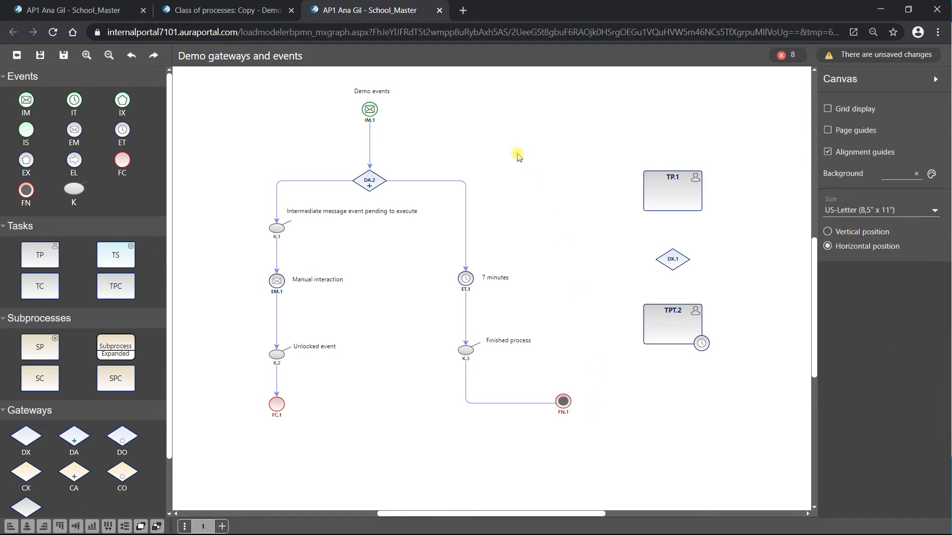
# Rename start event IM.1 as "2.06 Demo gateways and events"
pyautogui.click(383, 110)
pyautogui.click(687, 343)
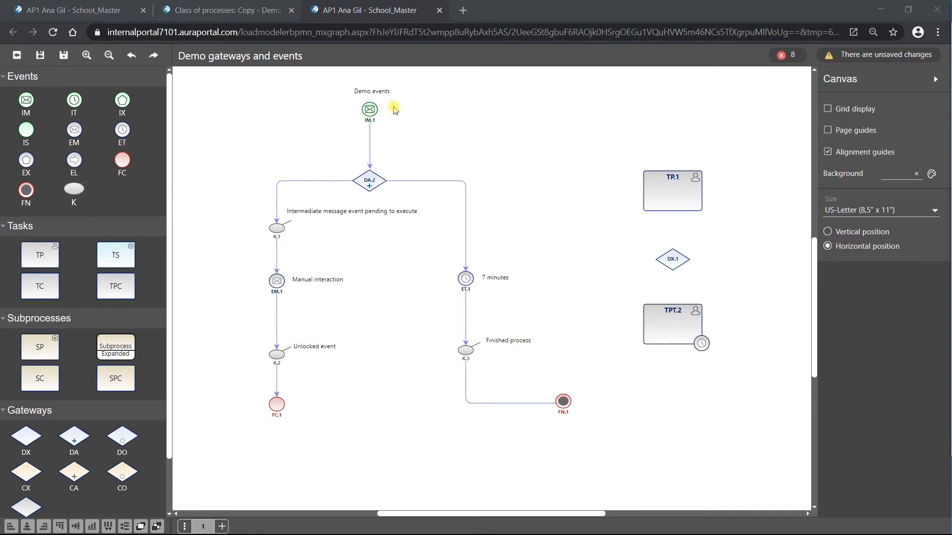
pyautogui.doubleClick(369, 109)
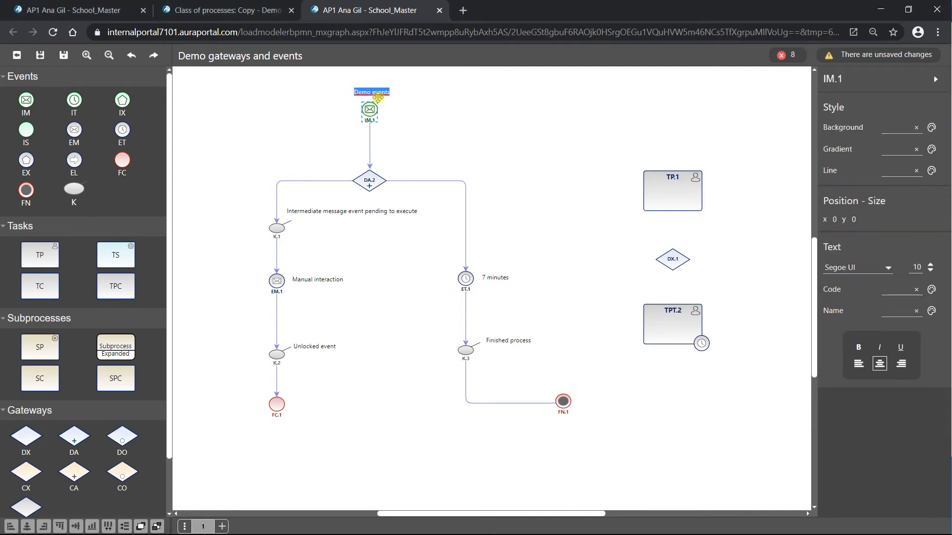
pyautogui.write('2.06 Demo gateways and events')
pyautogui.click(729, 227)
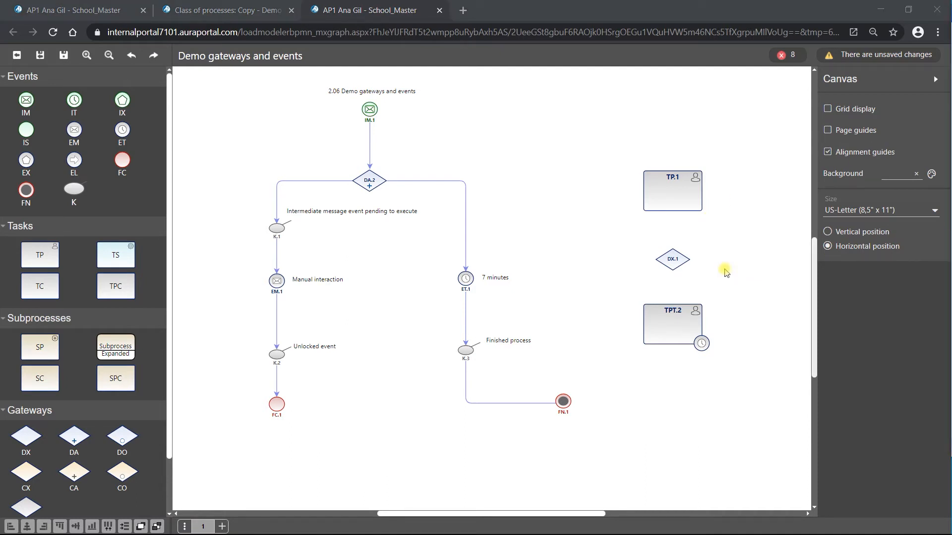
# Name task TP.1 "Personal task test" and task TPT.2 "Personal task with event test"
pyautogui.click(669, 192)
pyautogui.doubleClick(669, 192)
pyautogui.write('Personal task test')
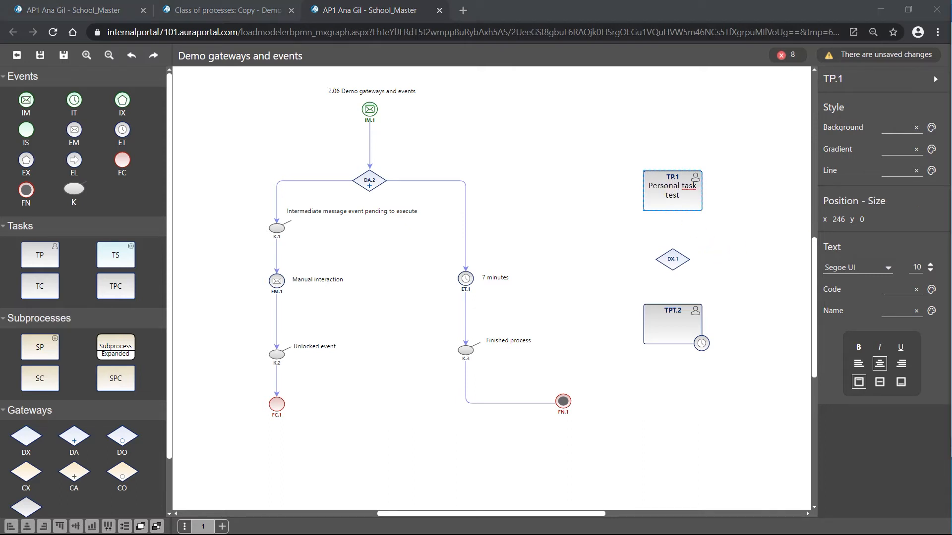
pyautogui.doubleClick(672, 322)
pyautogui.write('Personal task with event test')
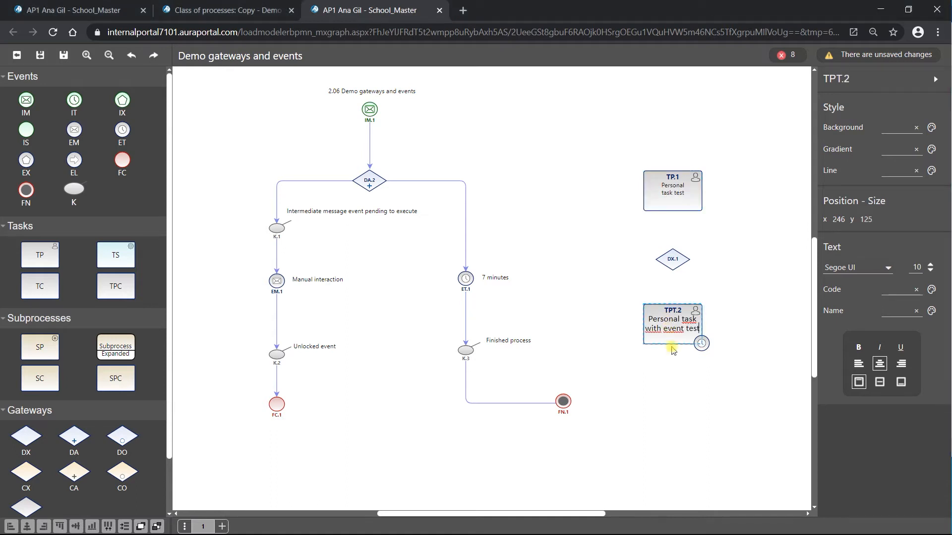
pyautogui.click(676, 361)
pyautogui.click(643, 313)
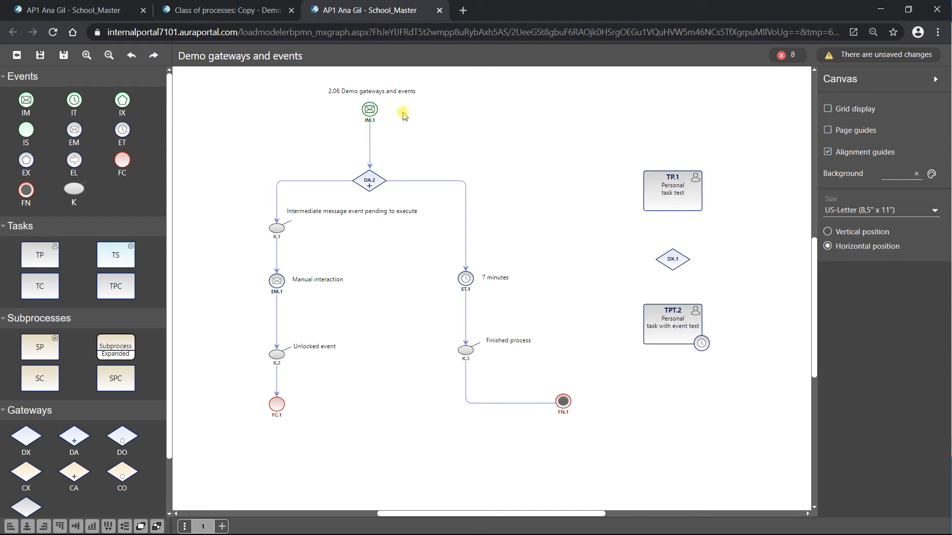
# Connect gateway DA.2 to task TP.1 with a straight horizontal flow
pyautogui.click(367, 179)
pyautogui.click(392, 181)
pyautogui.moveTo(384, 178); pyautogui.dragTo(675, 179)
pyautogui.click(617, 223)
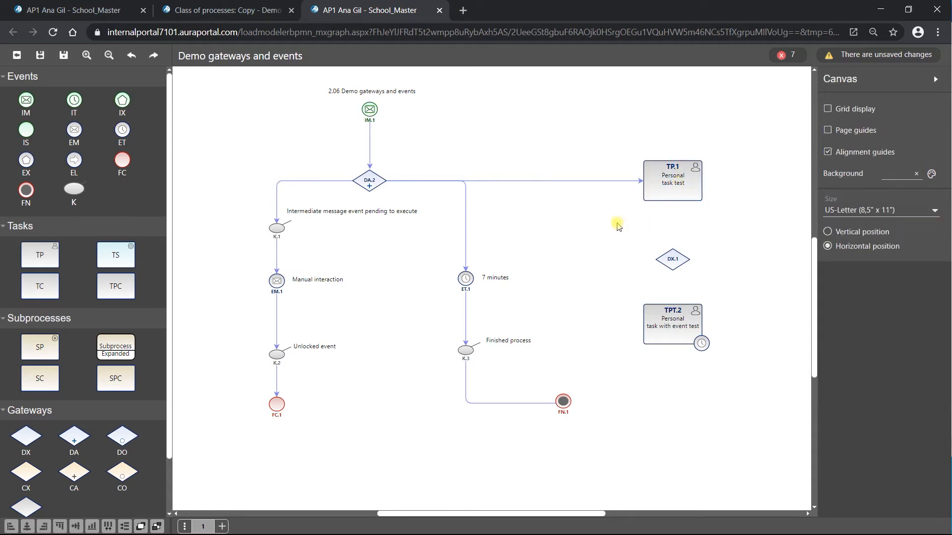
# Label the gateway's flow to K.1 "always" above its line, and its flow to timer ET.1 "Always"
pyautogui.click(294, 184)
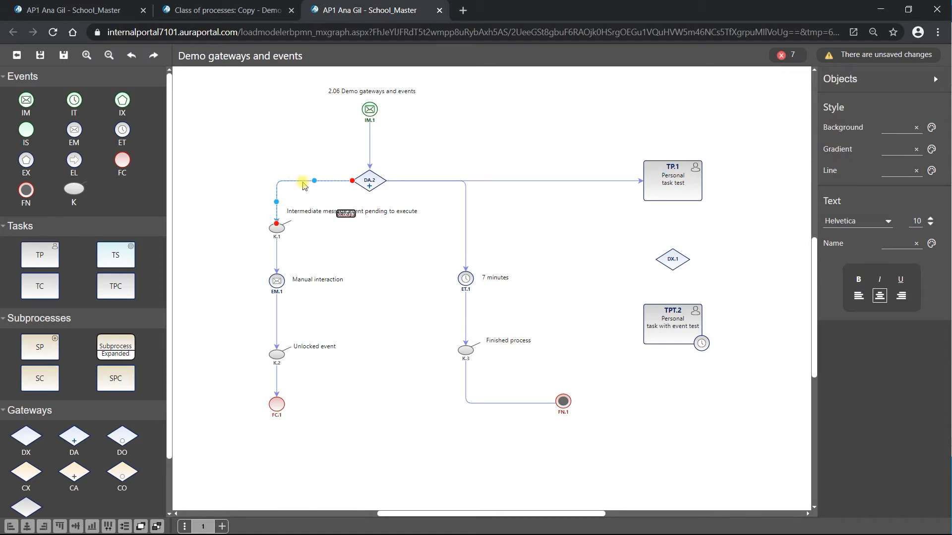
pyautogui.moveTo(344, 212); pyautogui.dragTo(307, 159)
pyautogui.click(347, 213)
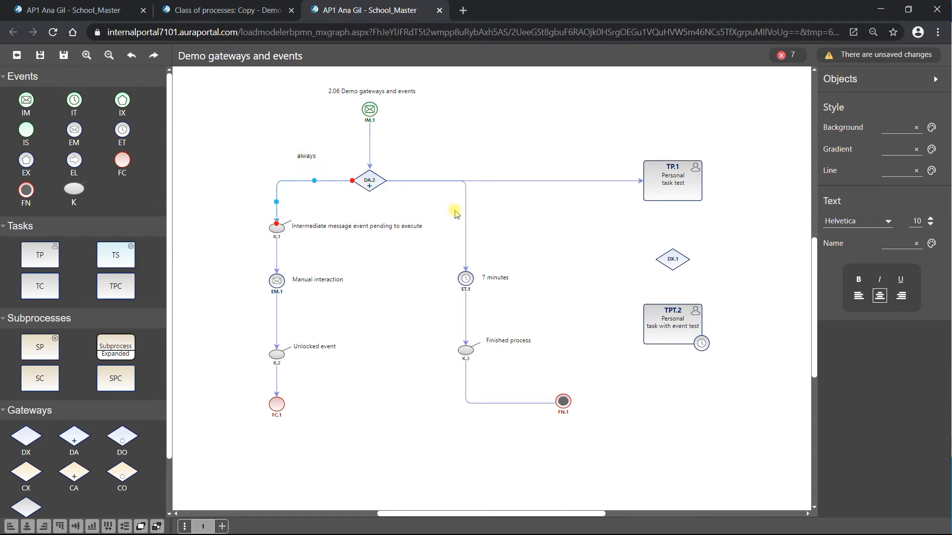
pyautogui.click(464, 224)
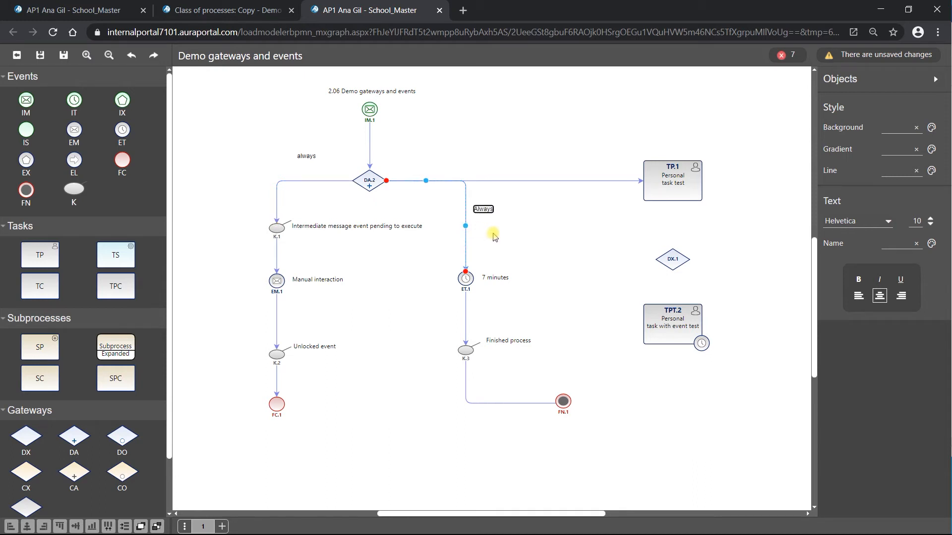
pyautogui.click(542, 225)
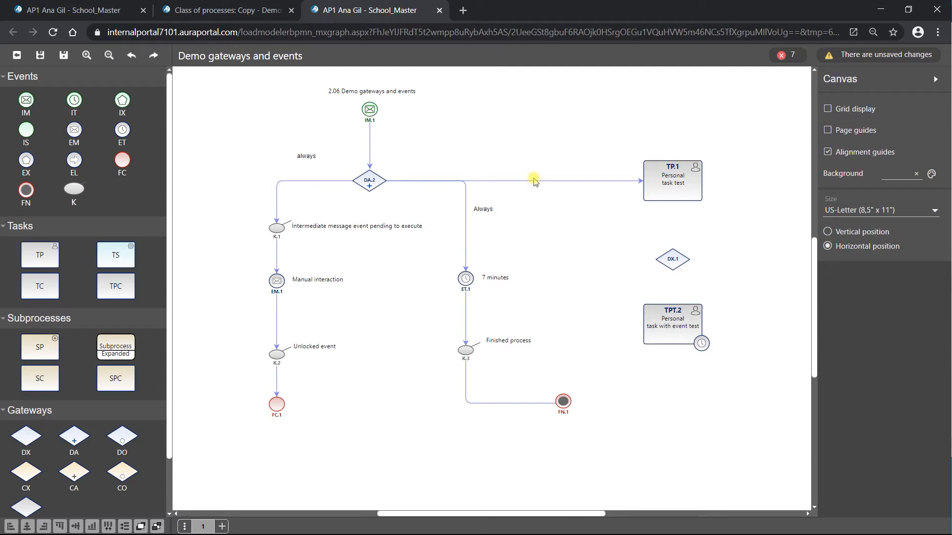
# Label the flow from DA.2 to TP.1 "Task" and place the text just above the line
pyautogui.click(552, 183)
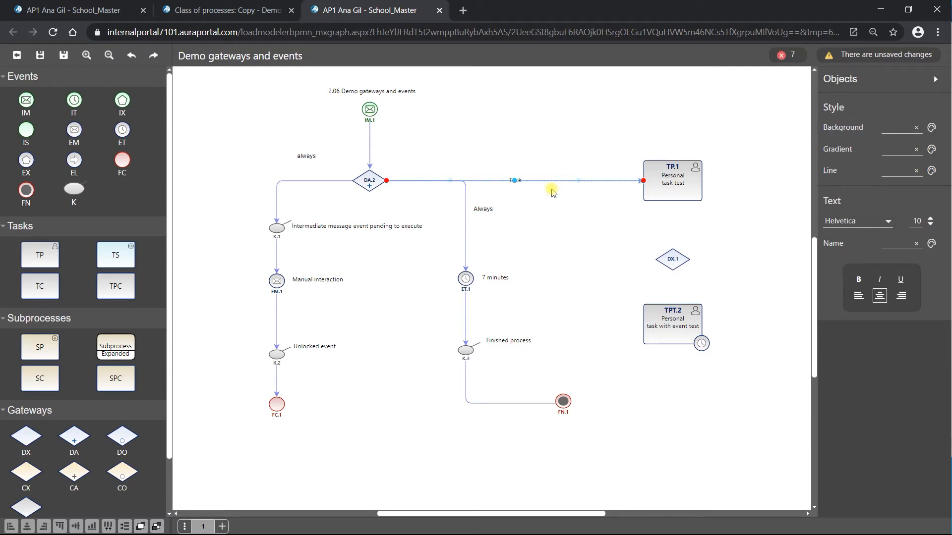
pyautogui.moveTo(516, 179); pyautogui.dragTo(540, 169)
pyautogui.click(548, 207)
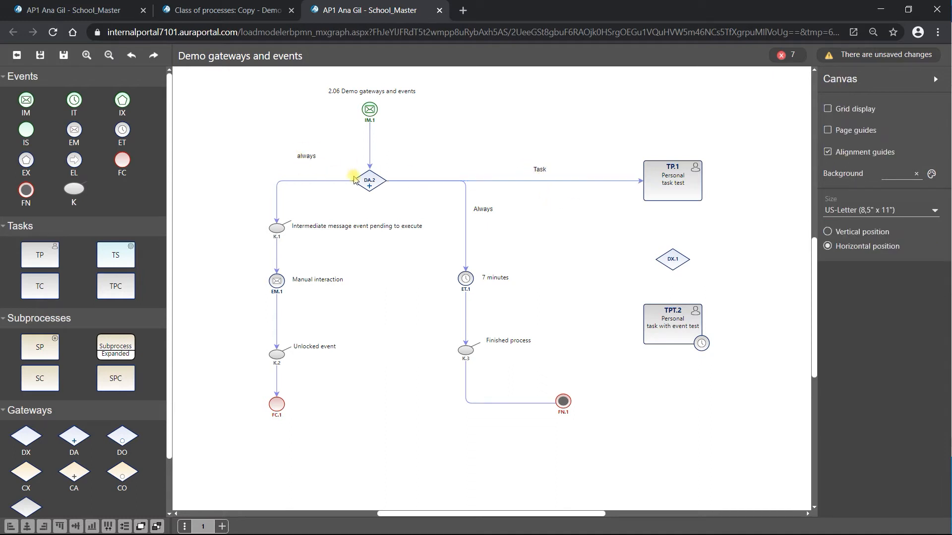
# Change the label of timer event ET.1 to "20 minutes"
pyautogui.click(277, 281)
pyautogui.click(277, 281)
pyautogui.doubleClick(491, 280)
pyautogui.write('20')
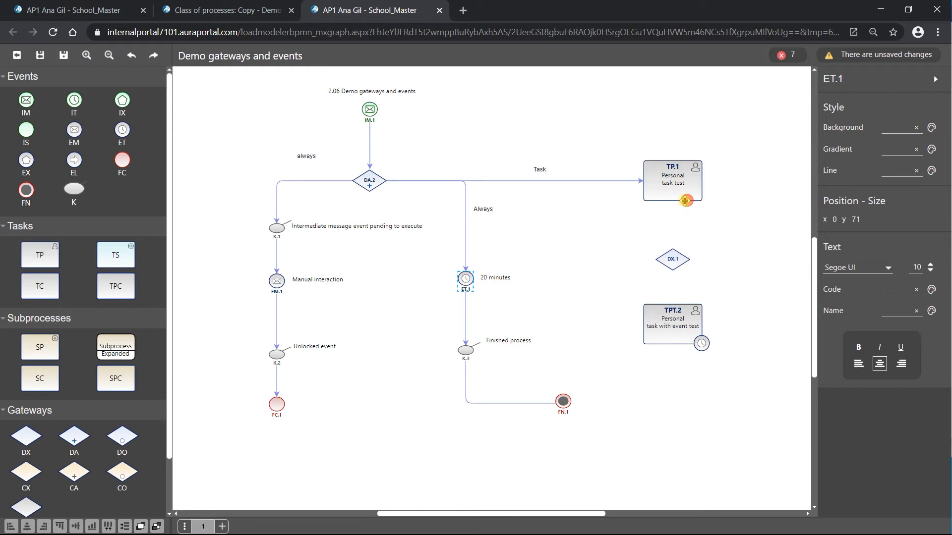
# Connect TP.1 through gateway DX.1 to TPT.2, and label the flow into TPT.2 "Personal task with event"
pyautogui.moveTo(673, 200); pyautogui.dragTo(673, 305)
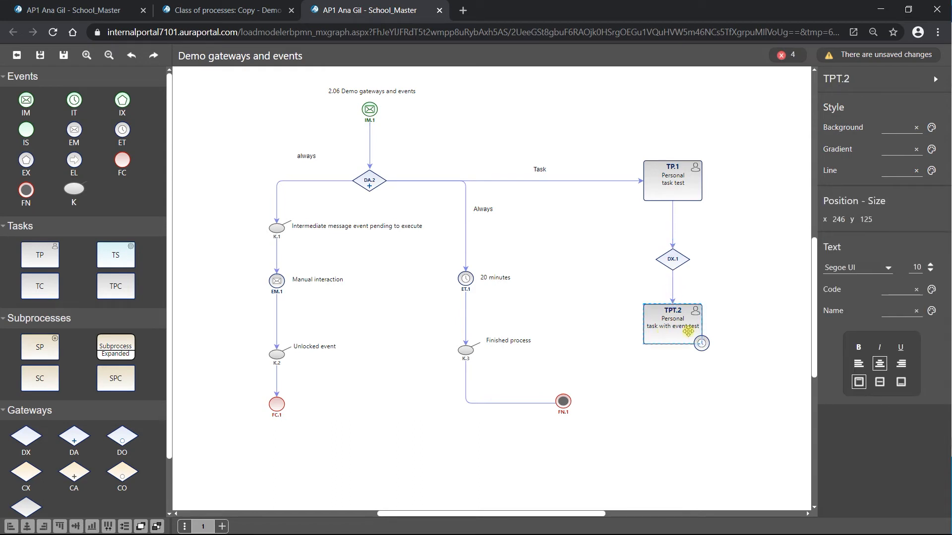
pyautogui.click(672, 287)
pyautogui.write('Personal task with even')
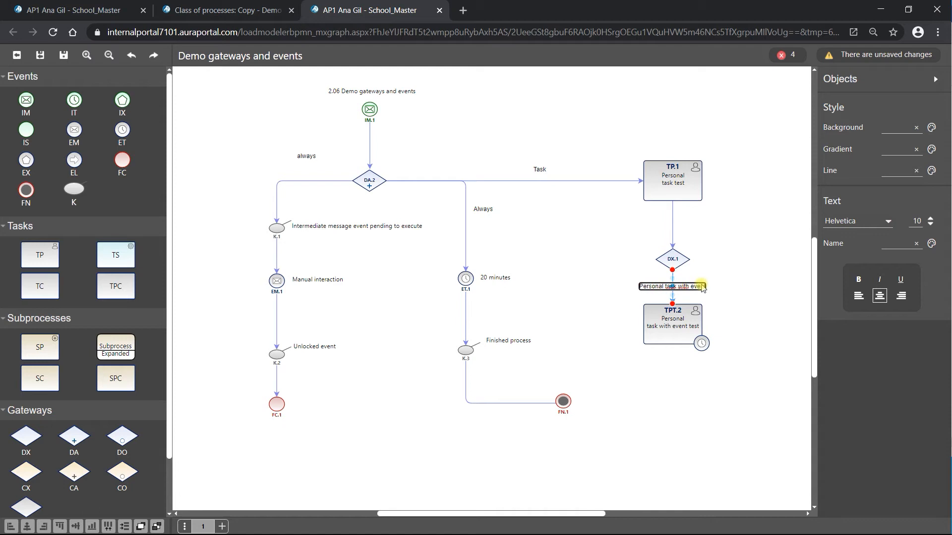
# Finish the label "Personal task with event" on the flow from DX.1 to TPT.2 and place the text beside the line
pyautogui.write('t')
pyautogui.click(721, 295)
pyautogui.click(688, 288)
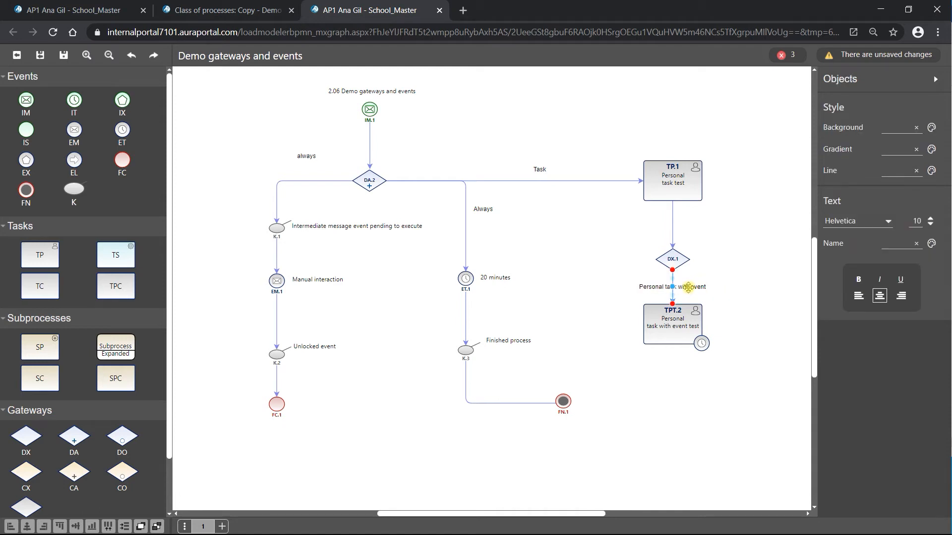
pyautogui.moveTo(688, 288); pyautogui.dragTo(735, 288)
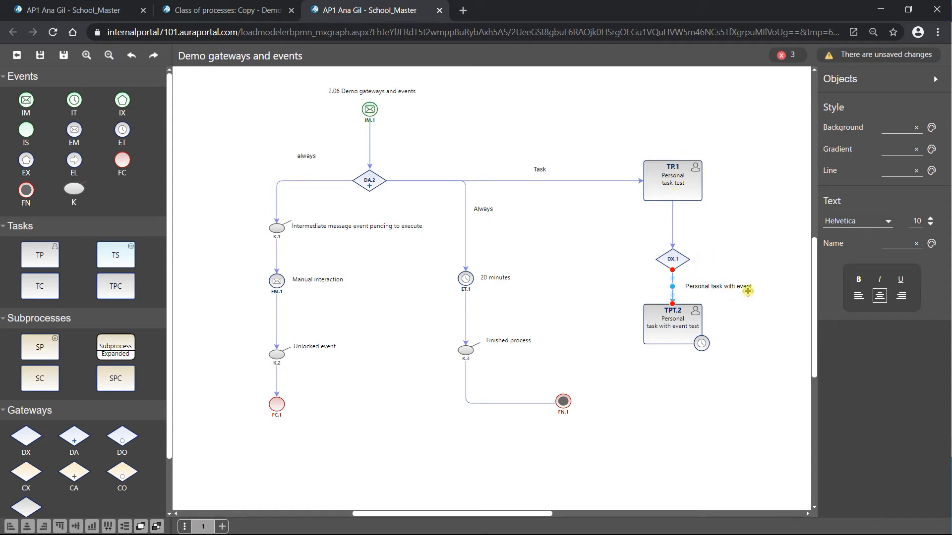
# Connect gateway DX.1 to end event FN.1, label the flow "Finsih" and place the text beside its vertical line
pyautogui.click(650, 261)
pyautogui.moveTo(651, 260); pyautogui.dragTo(563, 400)
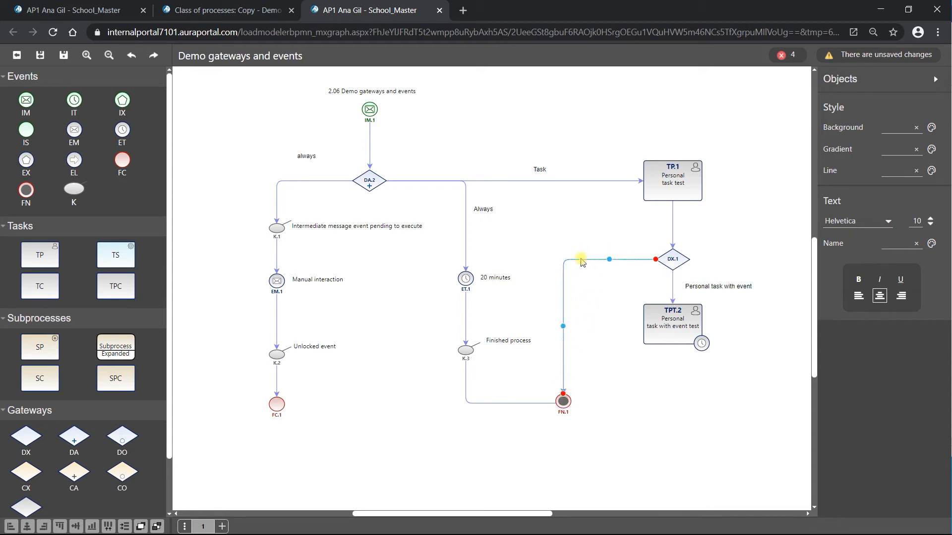
pyautogui.write('Finsih')
pyautogui.click(576, 291)
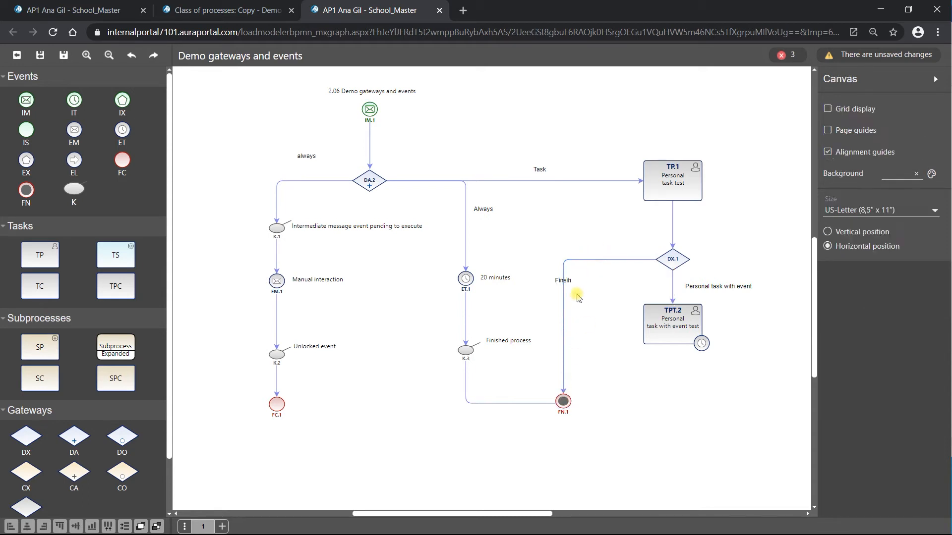
pyautogui.click(563, 279)
pyautogui.moveTo(562, 280); pyautogui.dragTo(580, 280)
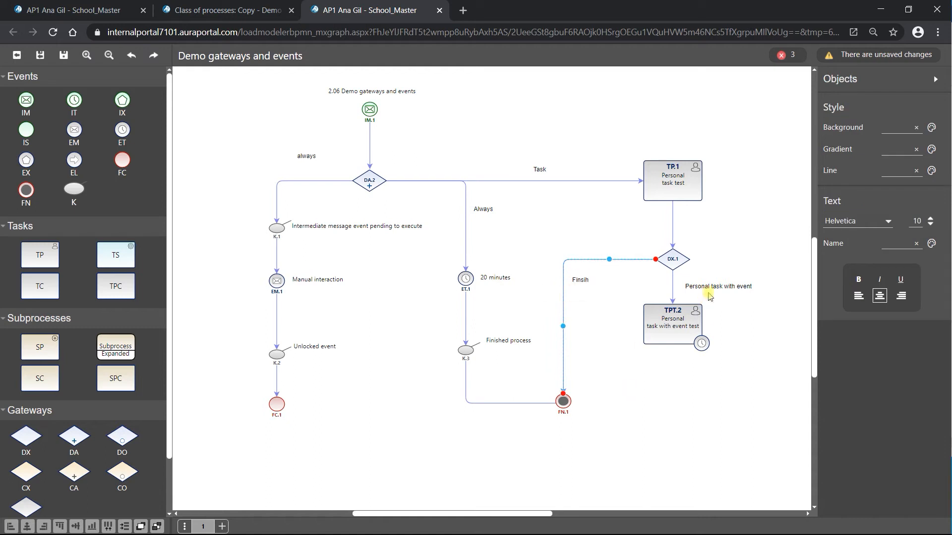
# Connect DX.1 back to TP.1 with a line routed outside the tasks, and place the label "Task test" inside that loop
pyautogui.moveTo(686, 260)
pyautogui.moveTo(696, 261); pyautogui.dragTo(699, 180)
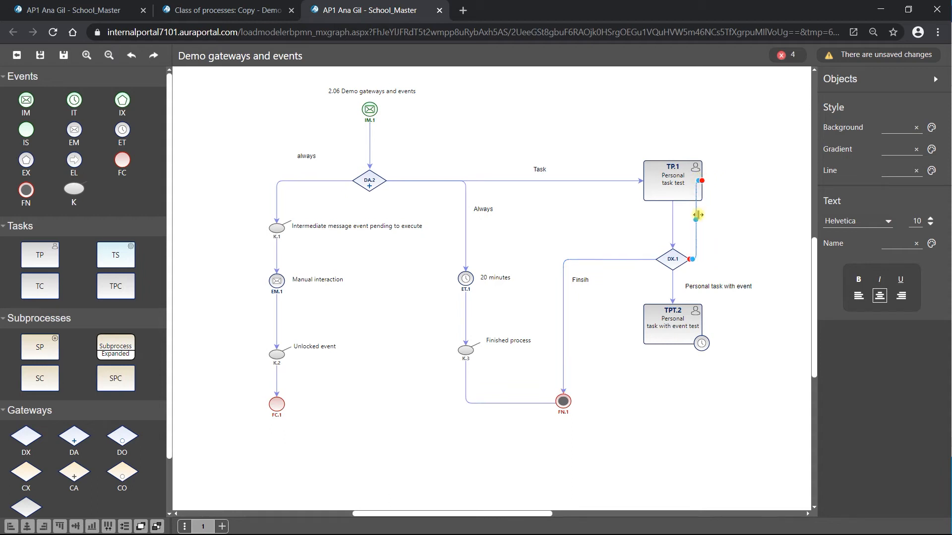
pyautogui.moveTo(699, 219); pyautogui.dragTo(744, 220)
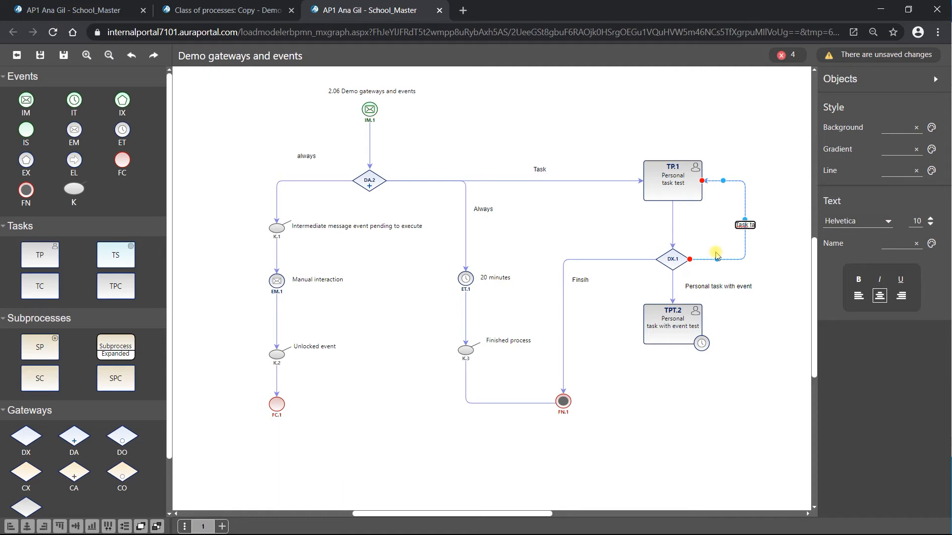
pyautogui.click(768, 239)
pyautogui.click(753, 225)
pyautogui.moveTo(749, 225); pyautogui.dragTo(728, 225)
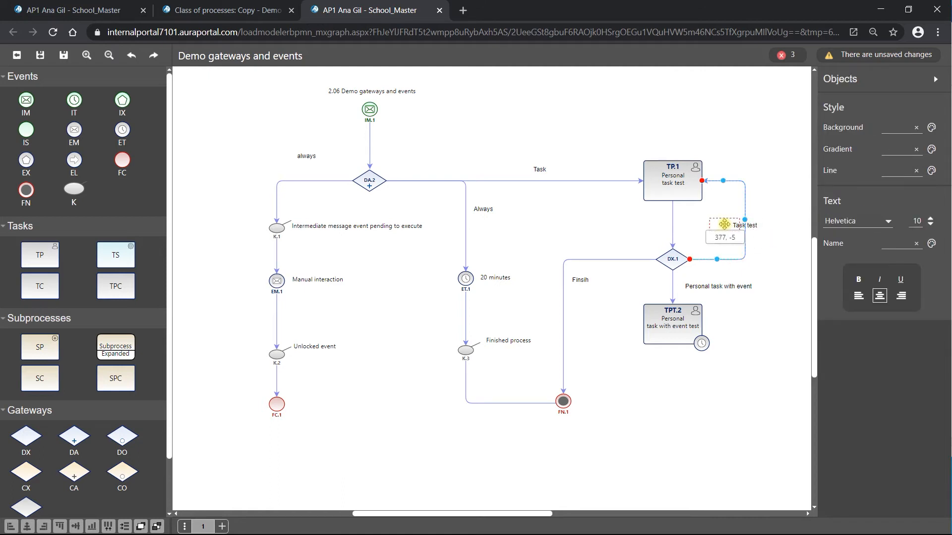
pyautogui.click(762, 290)
pyautogui.click(359, 182)
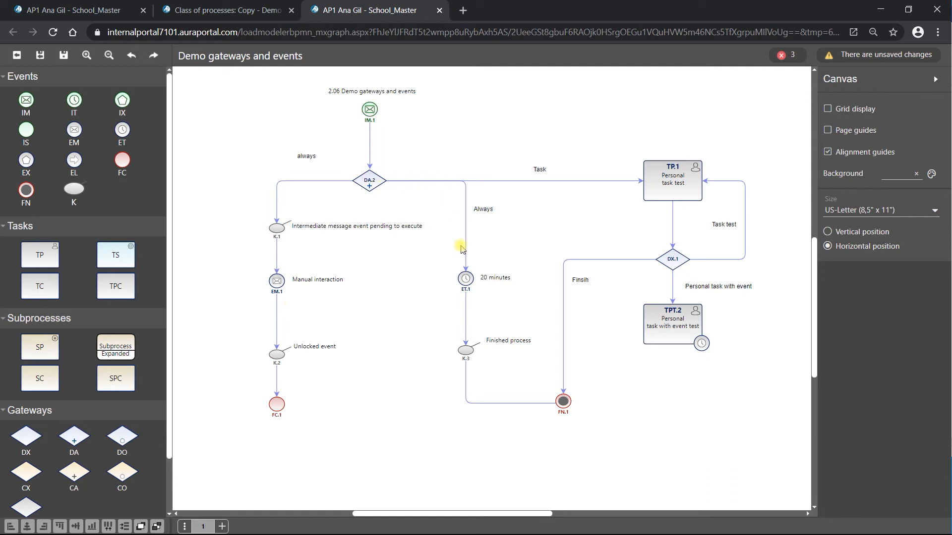
pyautogui.click(368, 164)
pyautogui.click(383, 191)
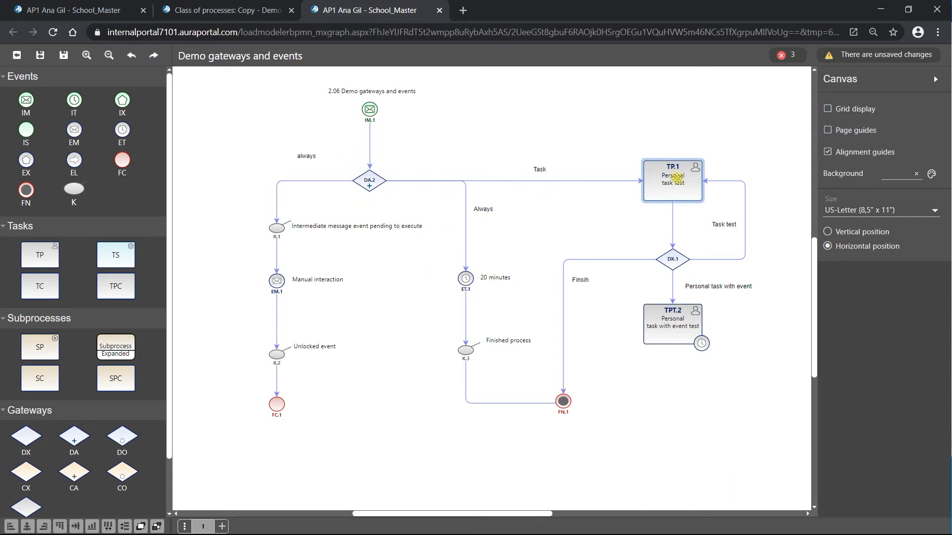
pyautogui.click(684, 196)
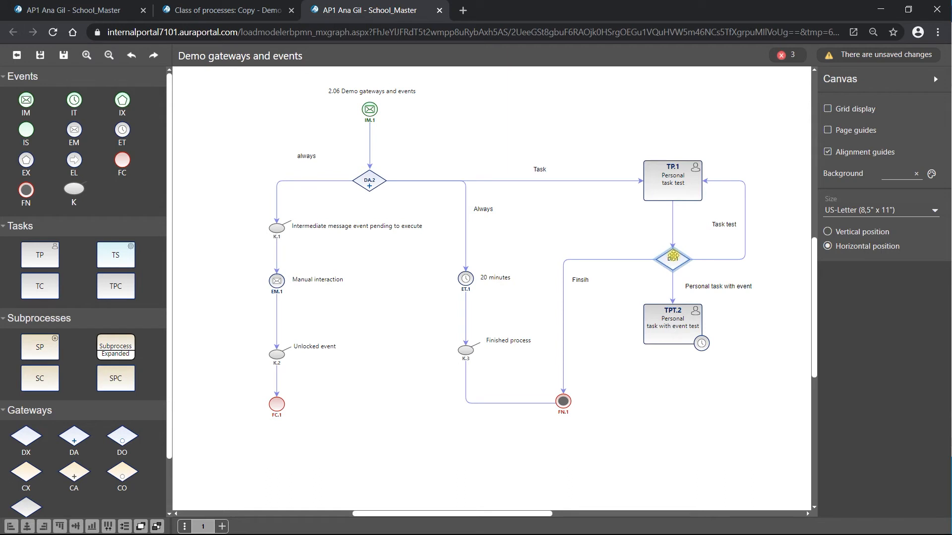
# Label the timer attached to TPT.2 "2 minutes" and place the text beside the timer
pyautogui.click(699, 343)
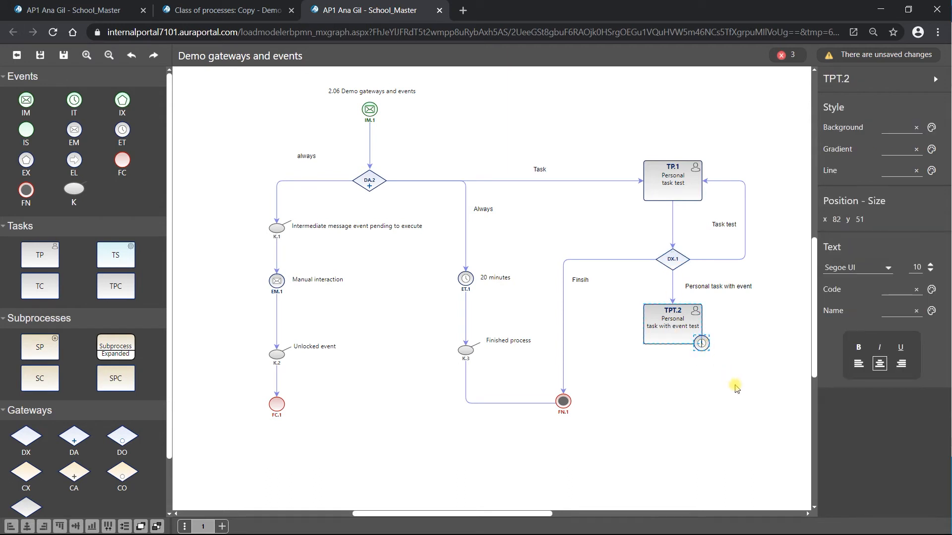
pyautogui.write('s')
pyautogui.click(706, 342)
pyautogui.moveTo(706, 345); pyautogui.dragTo(736, 347)
pyautogui.click(736, 381)
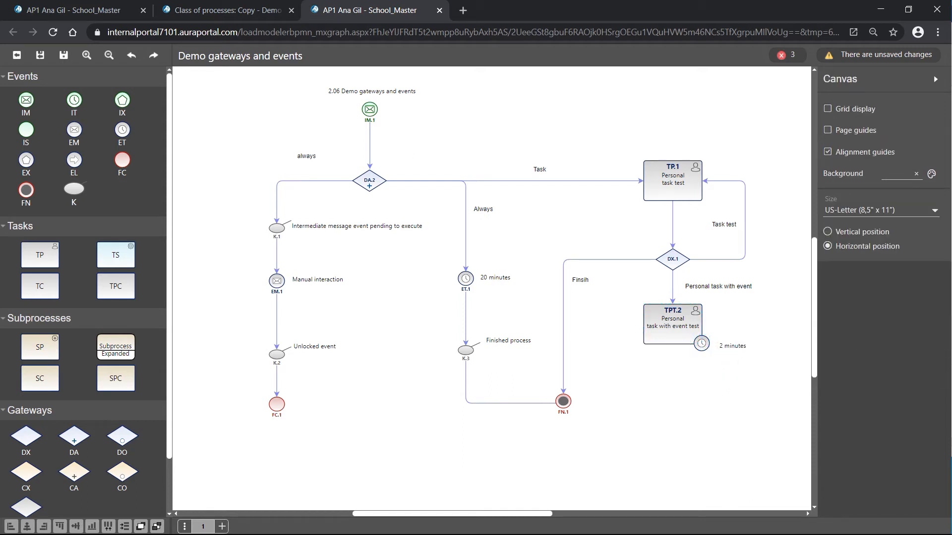
# Connect TPT.2's timer back to TP.1 with the line routed outside the "Task test" loop, and connect TPT.2 to end event FN.1
pyautogui.click(715, 343)
pyautogui.click(714, 344)
pyautogui.moveTo(720, 345); pyautogui.dragTo(701, 174)
pyautogui.moveTo(715, 261); pyautogui.dragTo(778, 261)
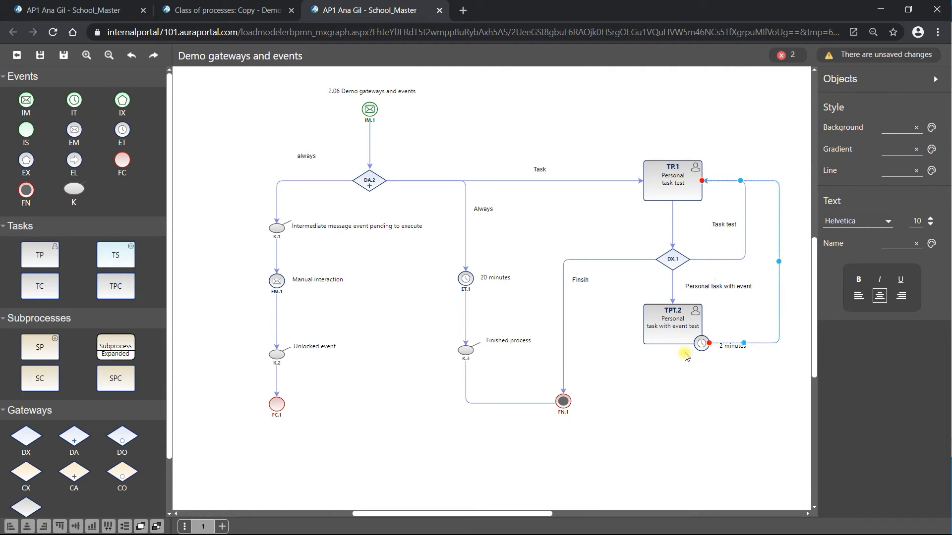
pyautogui.moveTo(676, 346); pyautogui.dragTo(565, 401)
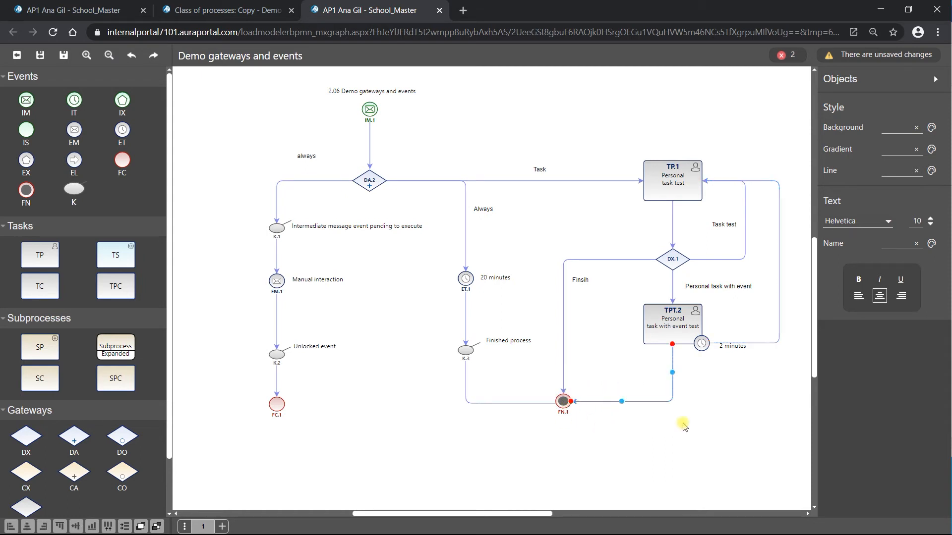
pyautogui.click(718, 414)
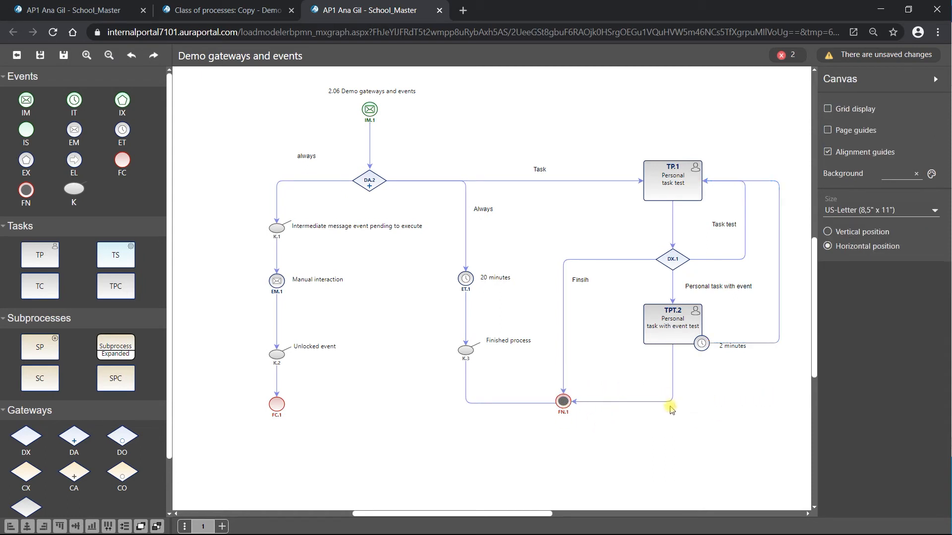
# Try to save the diagram, and check the list of syntax errors against the flow between IM.1 and DA.2
pyautogui.click(64, 55)
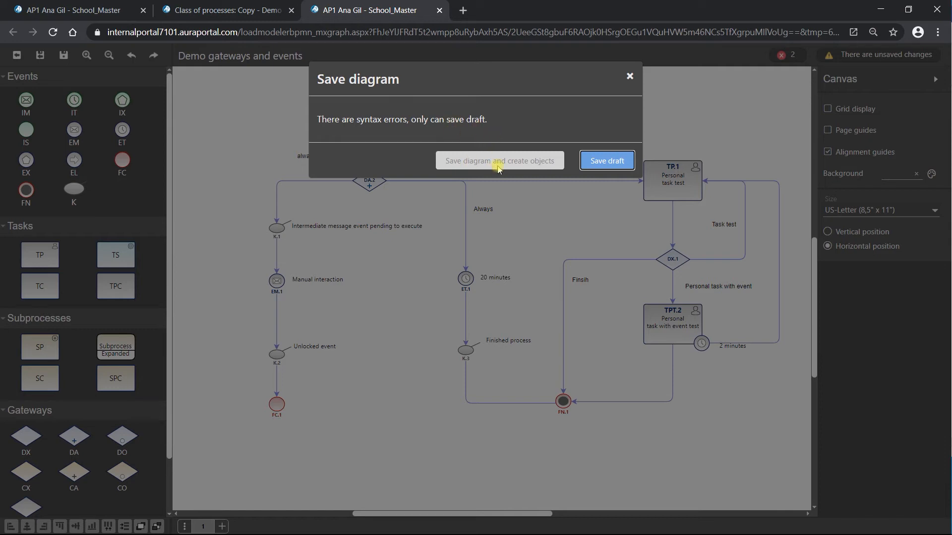
pyautogui.click(630, 76)
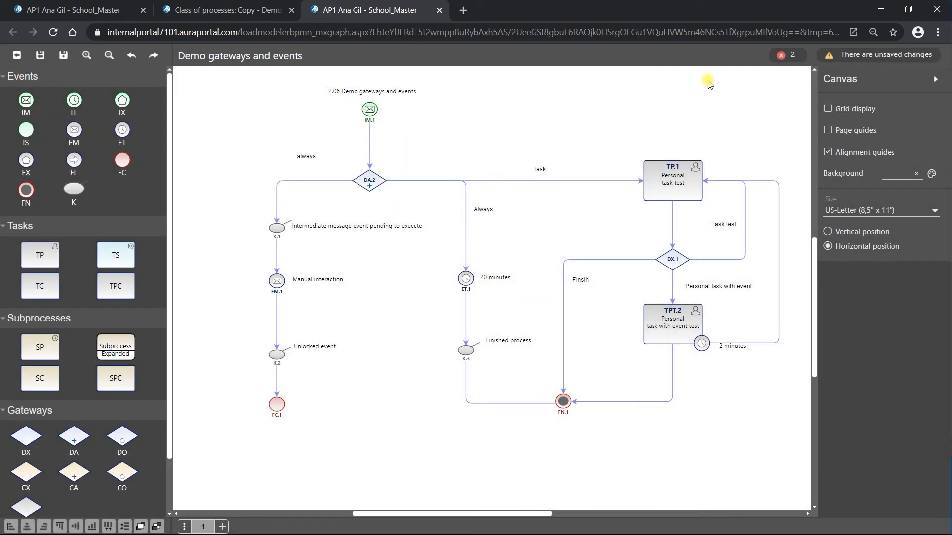
pyautogui.click(783, 58)
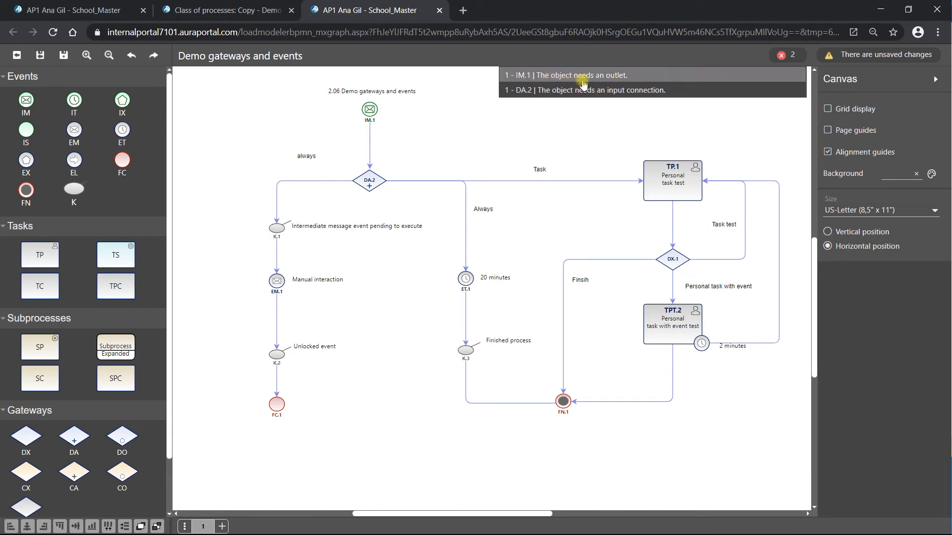
pyautogui.click(370, 143)
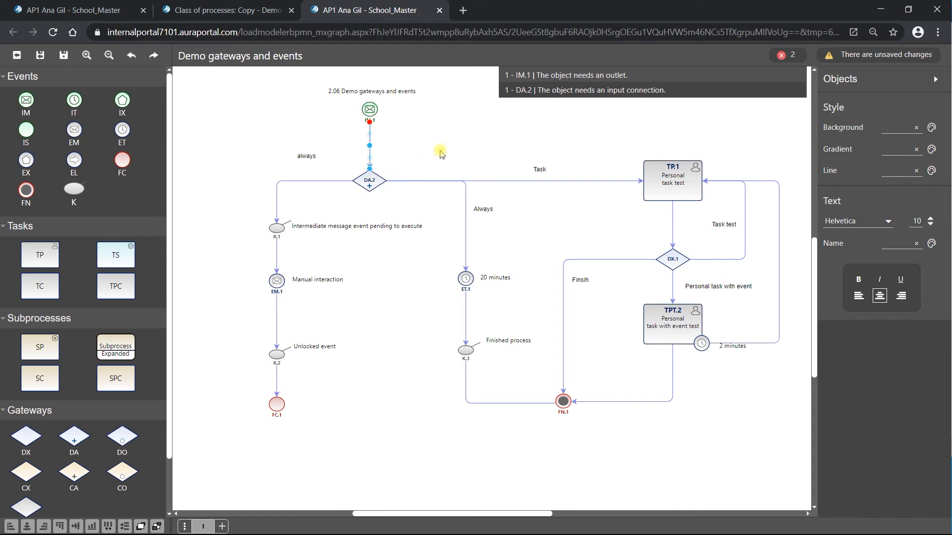
pyautogui.click(787, 55)
# Replace gateway DA.2 with an inclusive DO gateway and reattach the flows from IM.1 and to K.1 and TP.1
pyautogui.click(370, 180)
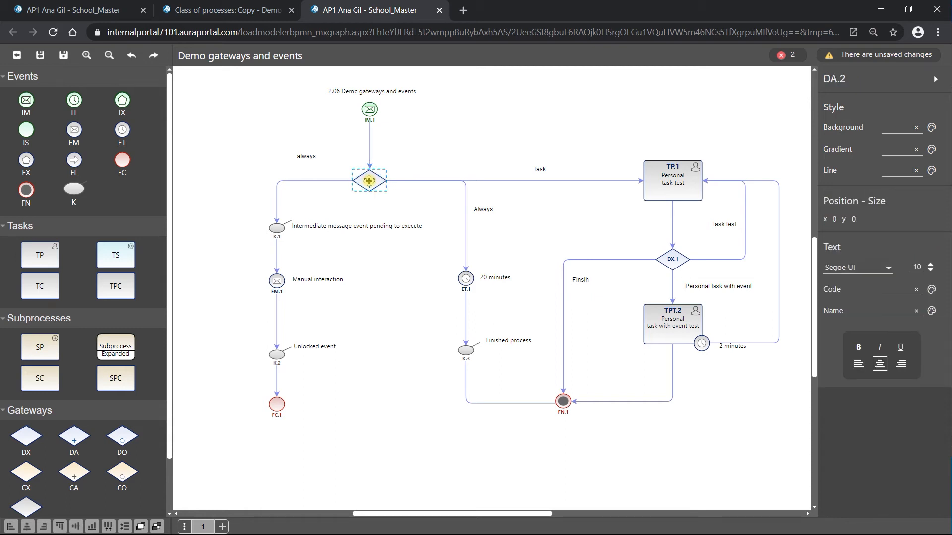
pyautogui.press('Delete')
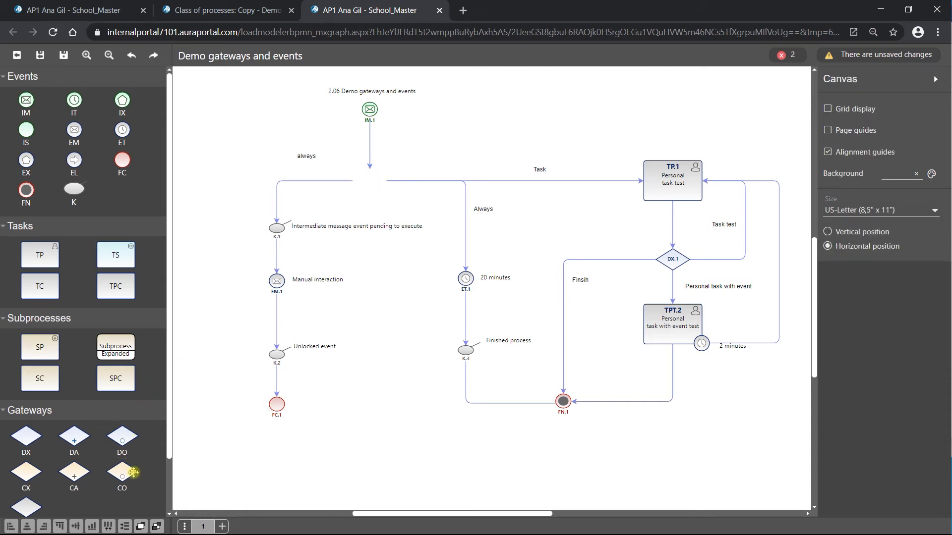
pyautogui.moveTo(124, 441); pyautogui.dragTo(370, 171)
pyautogui.click(401, 184)
pyautogui.click(397, 183)
pyautogui.click(339, 181)
pyautogui.click(350, 199)
pyautogui.click(369, 166)
pyautogui.click(456, 151)
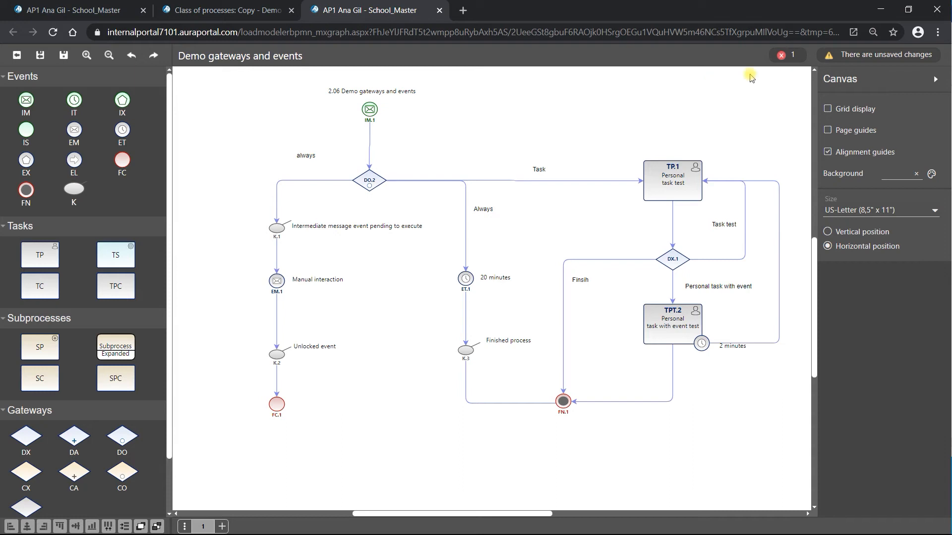
# Check the remaining syntax error and reconnect the "Always" flow to timer event ET.1
pyautogui.click(786, 55)
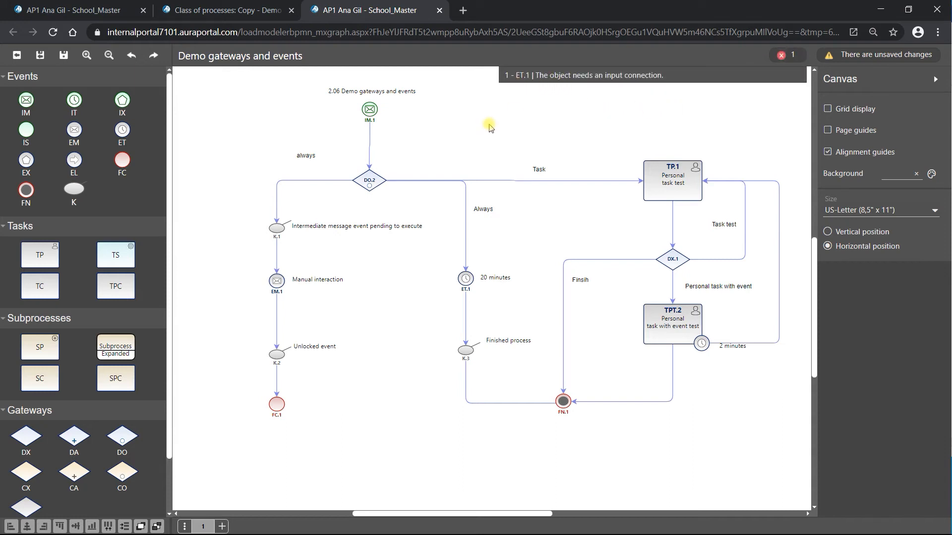
pyautogui.click(703, 344)
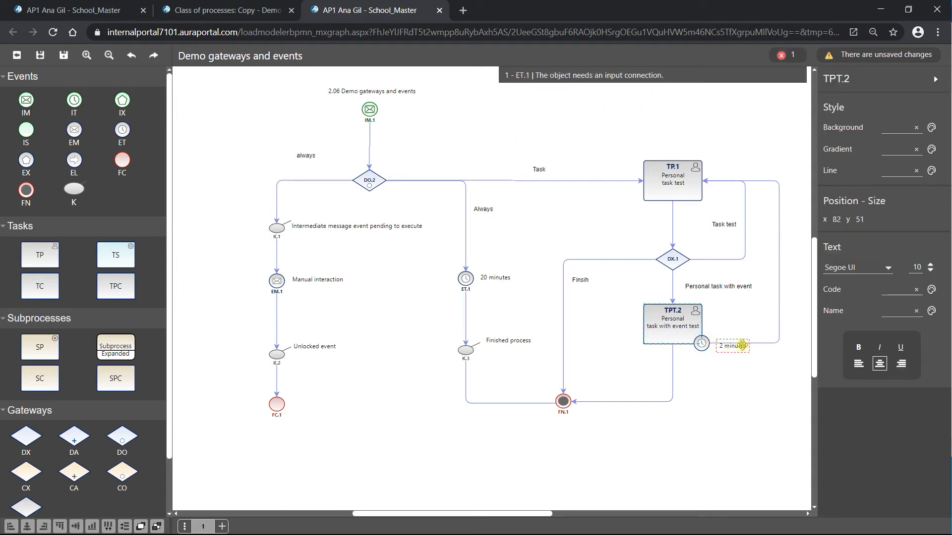
pyautogui.click(709, 342)
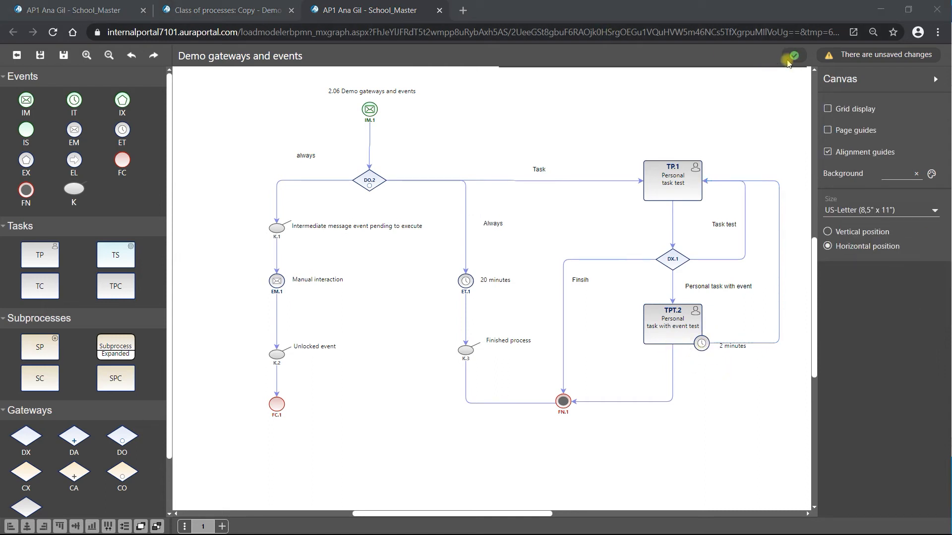
pyautogui.click(788, 61)
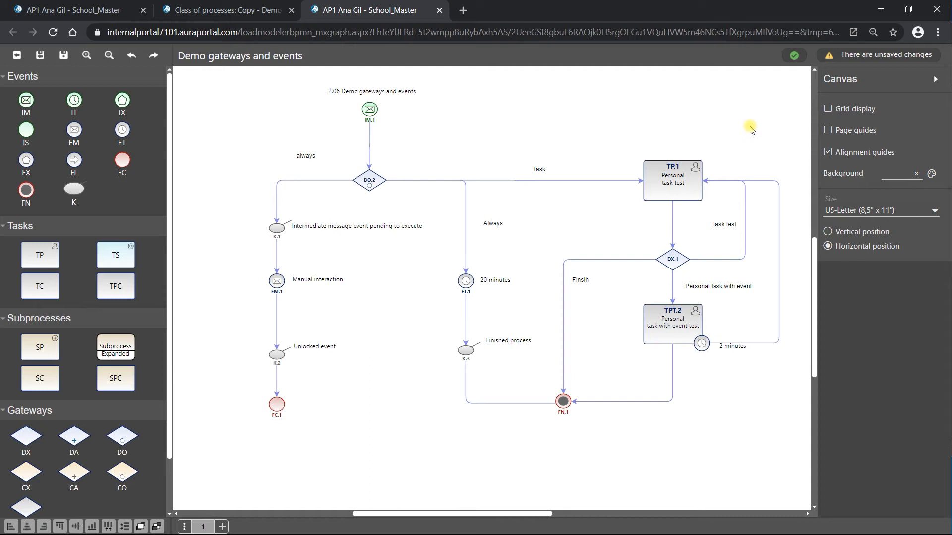
# Save the diagram and create its objects, and save it once more while exiting the diagram editor
pyautogui.click(64, 56)
pyautogui.click(471, 160)
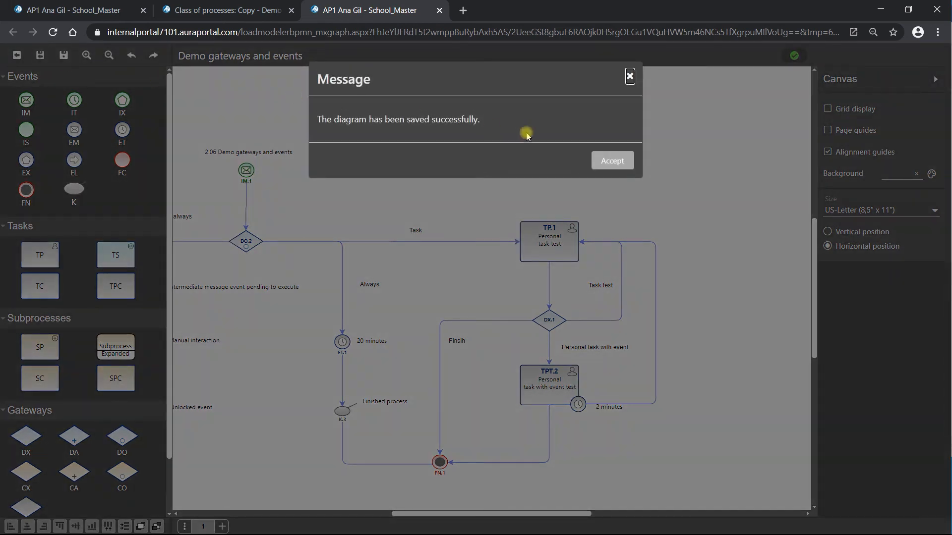
pyautogui.click(613, 161)
pyautogui.click(41, 55)
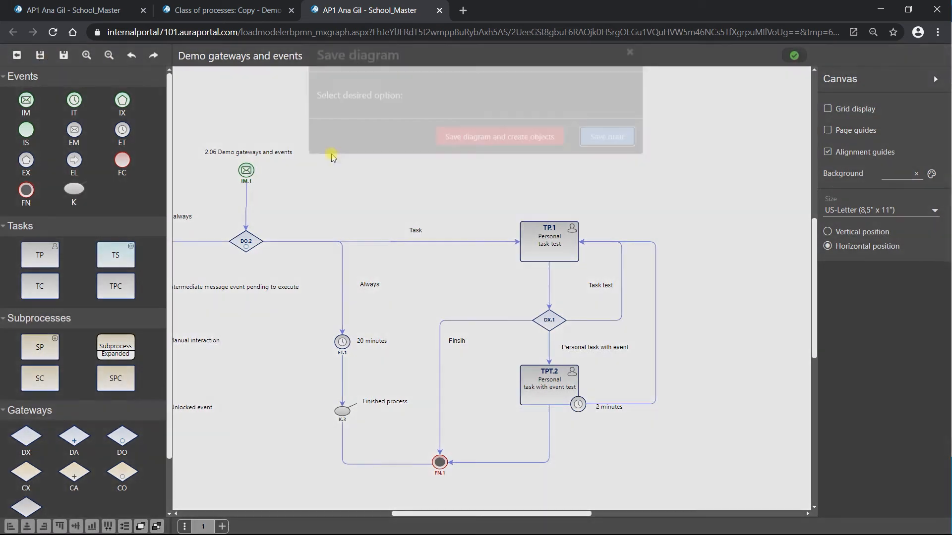
pyautogui.click(479, 167)
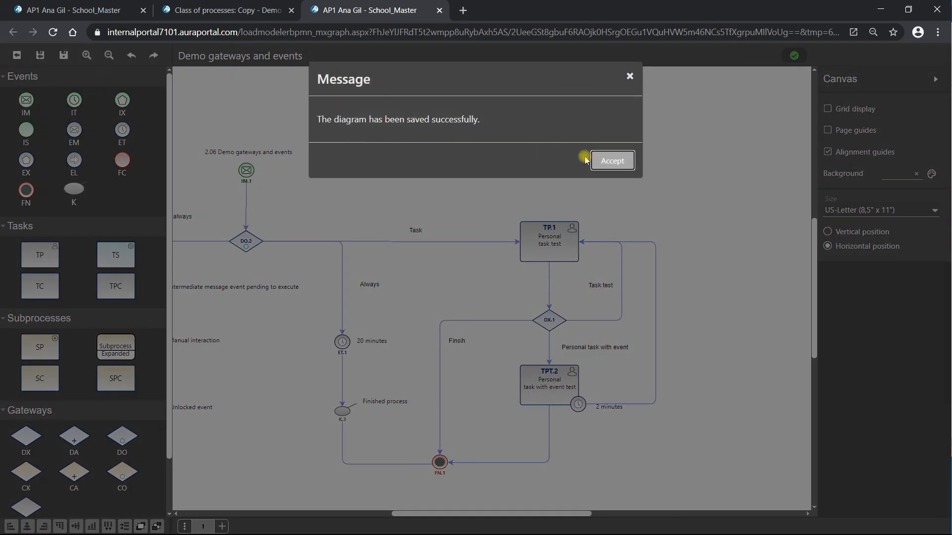
pyautogui.click(612, 162)
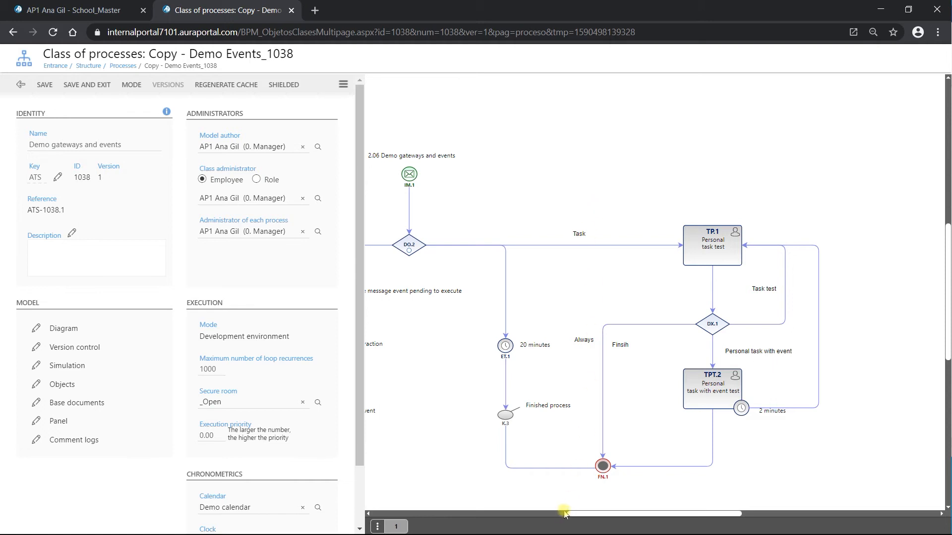
# Open the message form that activates start event IM.1 for editing
pyautogui.moveTo(570, 513); pyautogui.dragTo(532, 511)
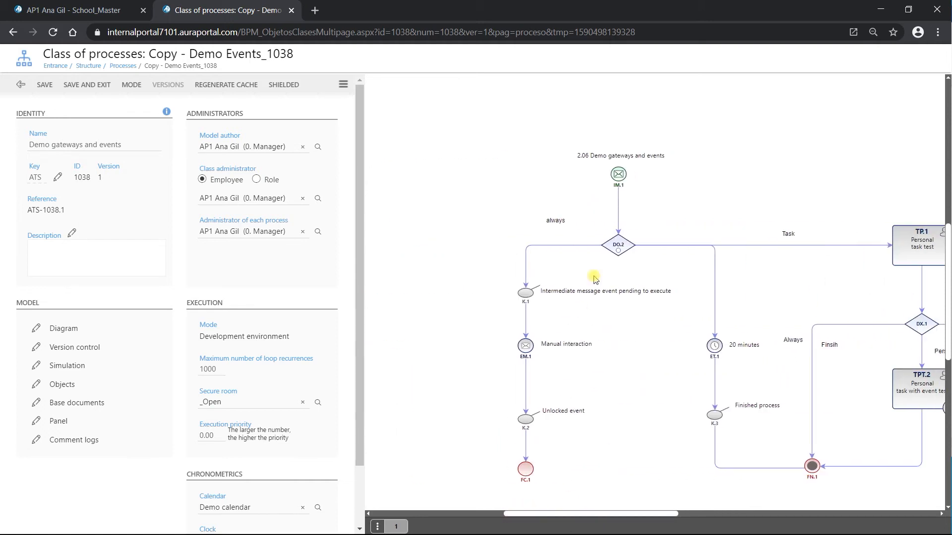
pyautogui.click(619, 175)
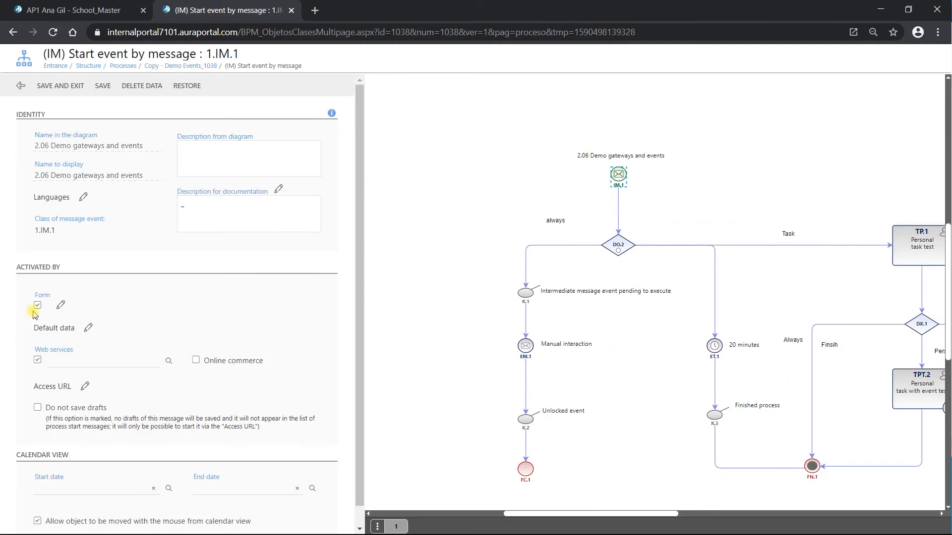
pyautogui.click(60, 305)
pyautogui.click(336, 357)
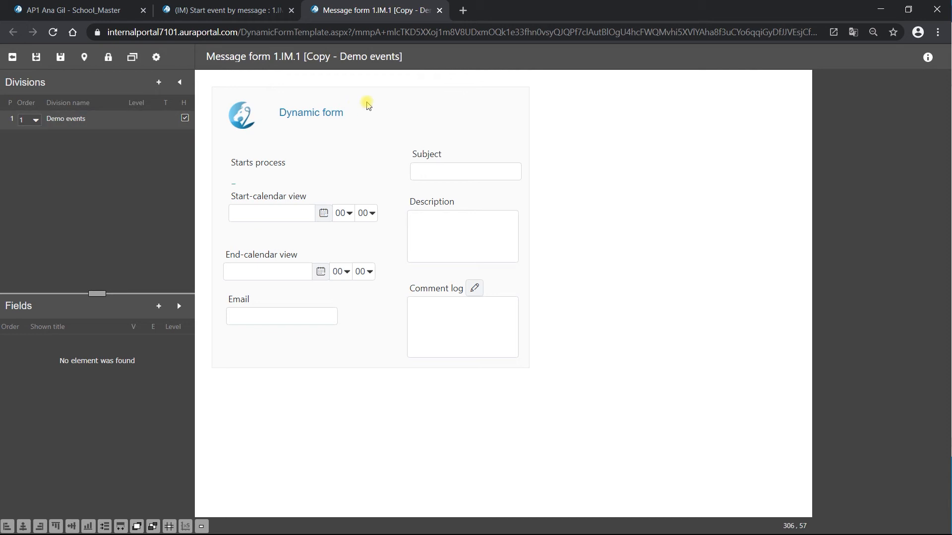
# Rename the message form as "Demo Gateways and tasks" in its form properties and save them
pyautogui.click(365, 98)
pyautogui.click(157, 57)
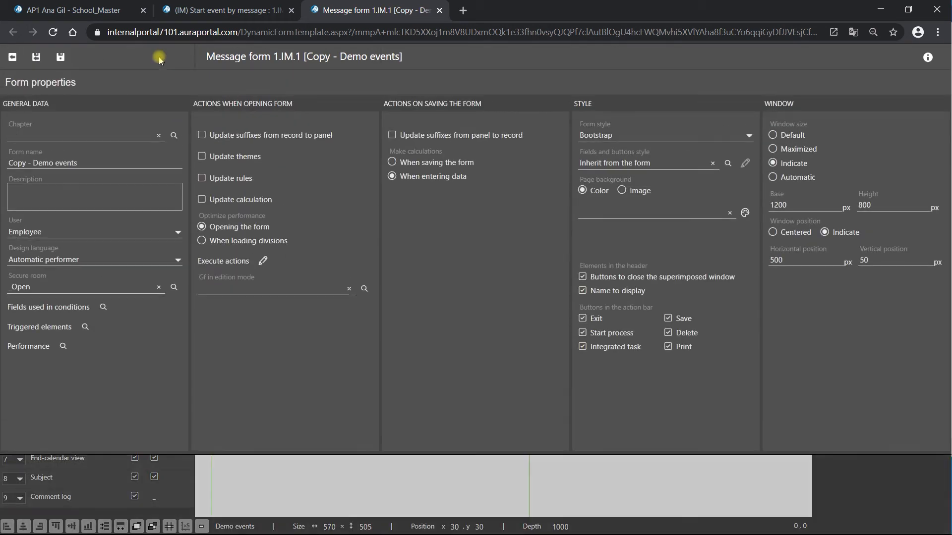
pyautogui.tripleClick(14, 163)
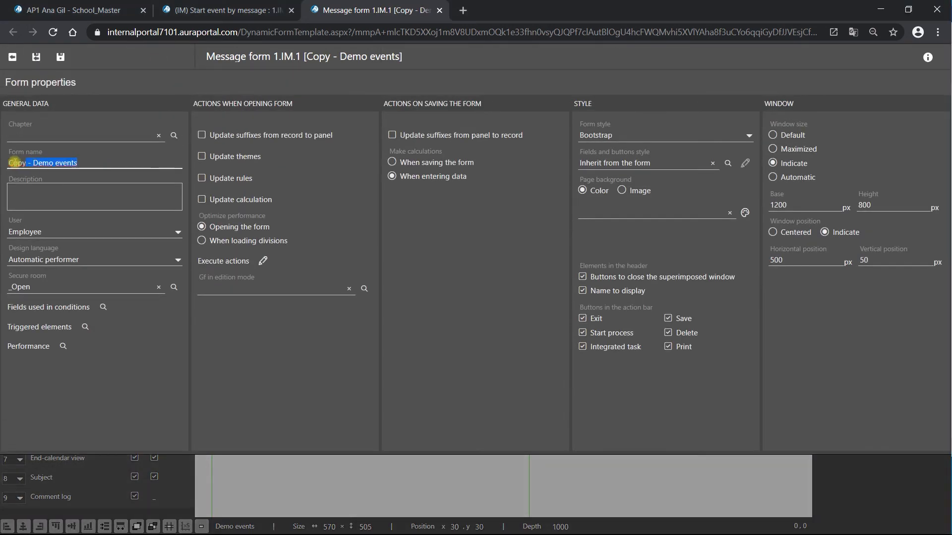
pyautogui.write('Demo Gateways and tasks')
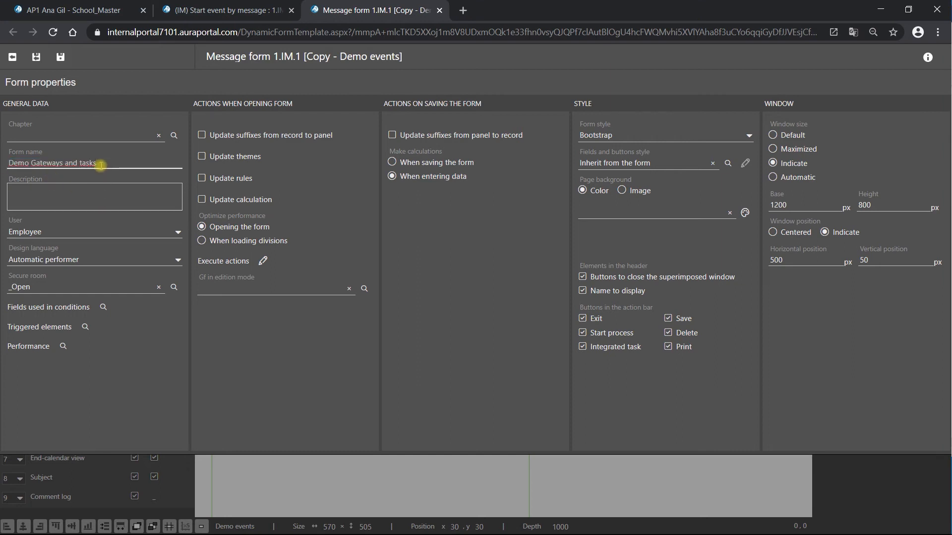
pyautogui.click(36, 57)
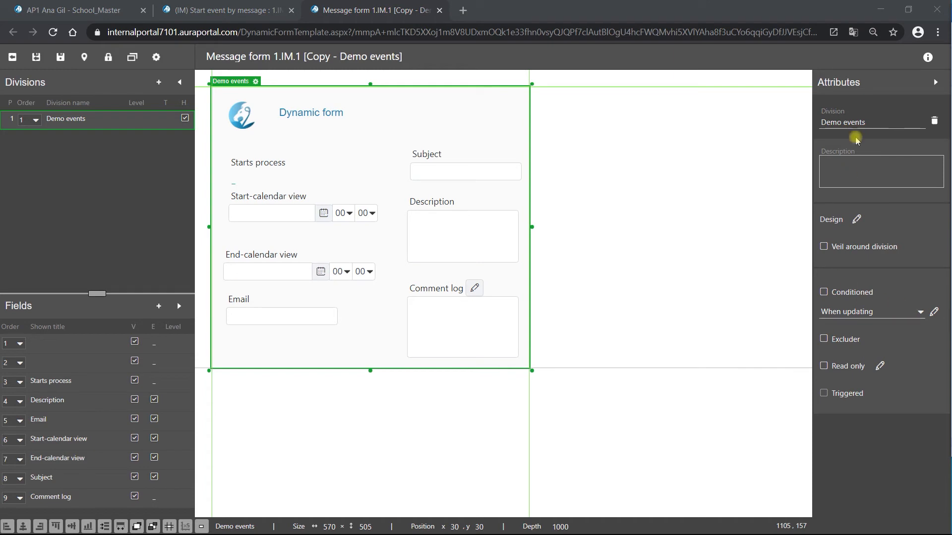
# Rename the form's Demo events division as "Gateways and tasks" and save the form
pyautogui.moveTo(872, 121); pyautogui.dragTo(818, 125)
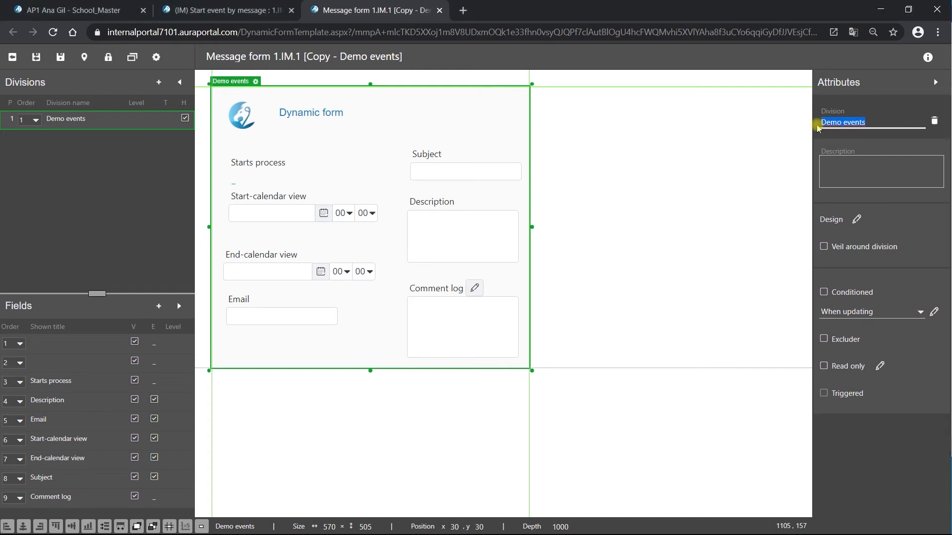
pyautogui.write('Gateways and tasks')
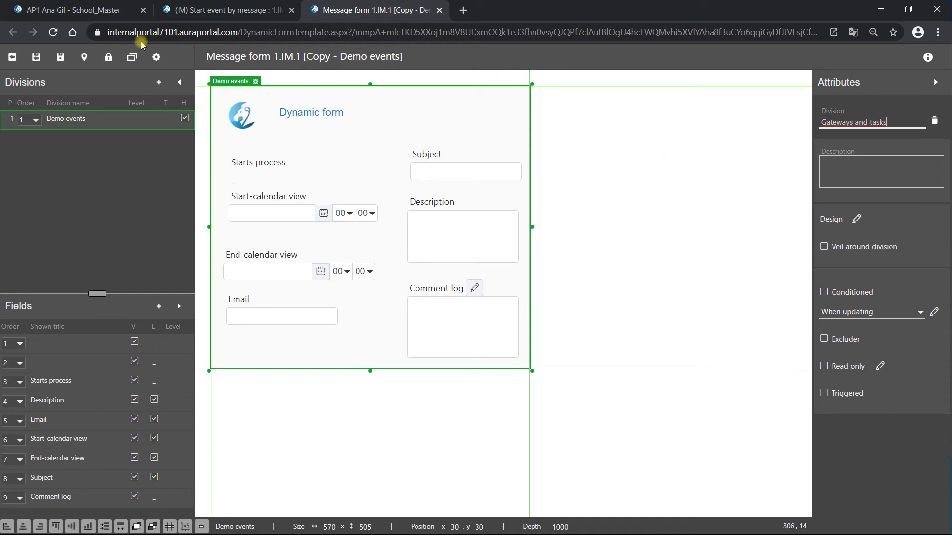
pyautogui.click(63, 58)
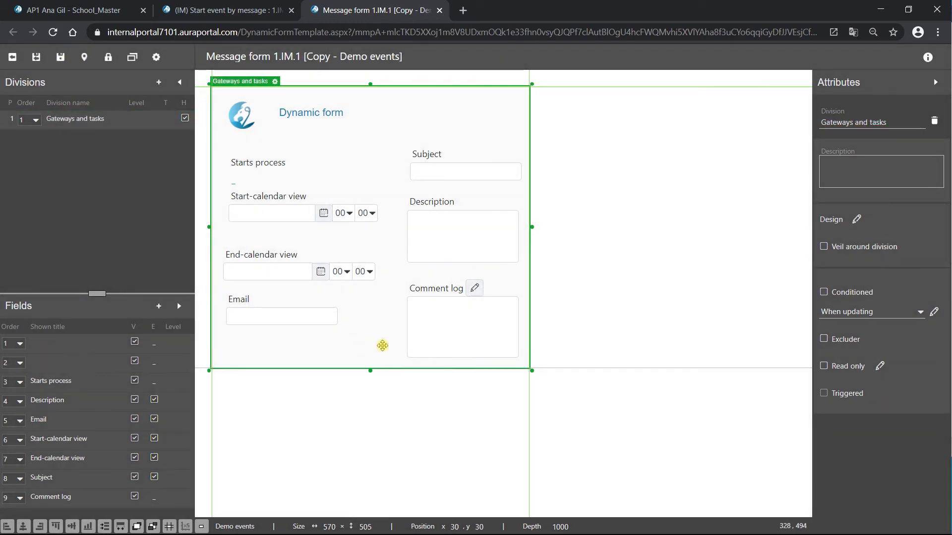
# Enlarge the Gateways and tasks division to about 605 × 555 by extending its lower-right corner
pyautogui.click(339, 328)
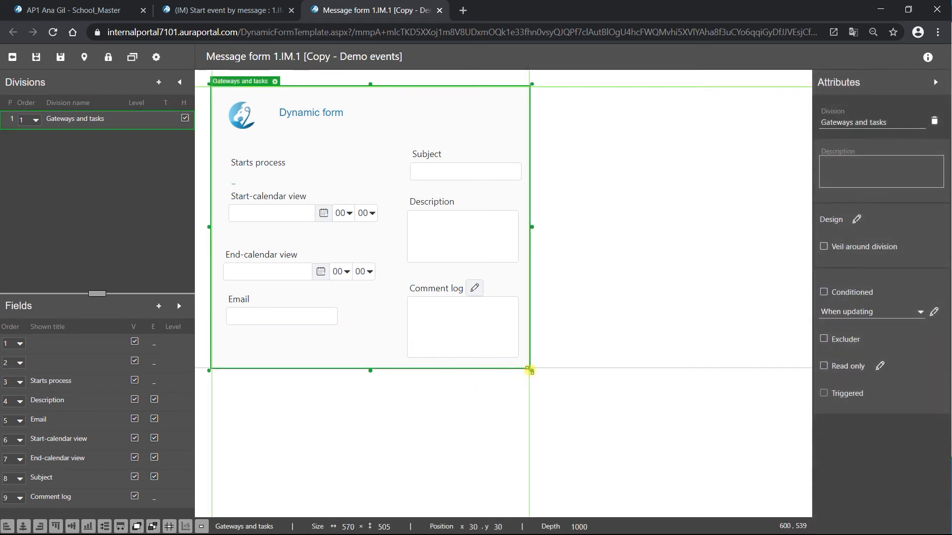
pyautogui.moveTo(532, 370); pyautogui.dragTo(549, 396)
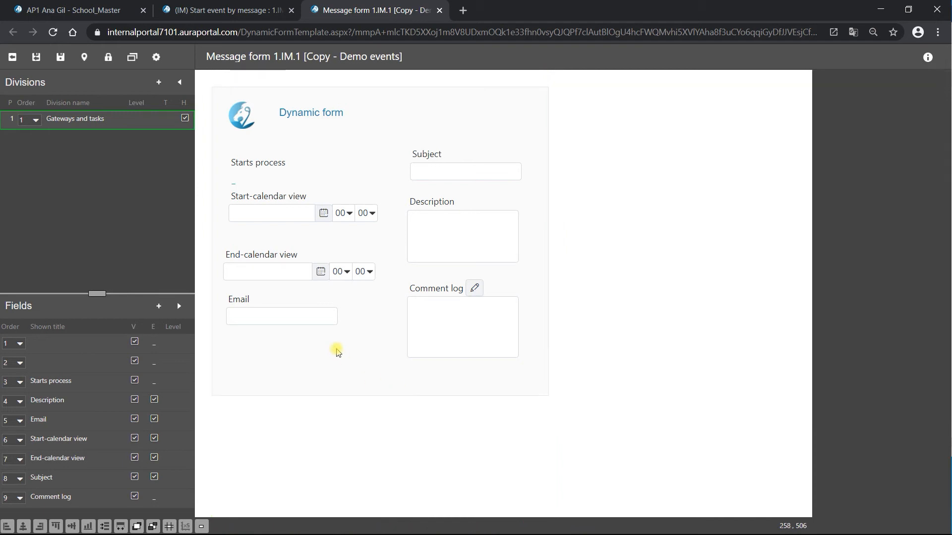
pyautogui.click(347, 360)
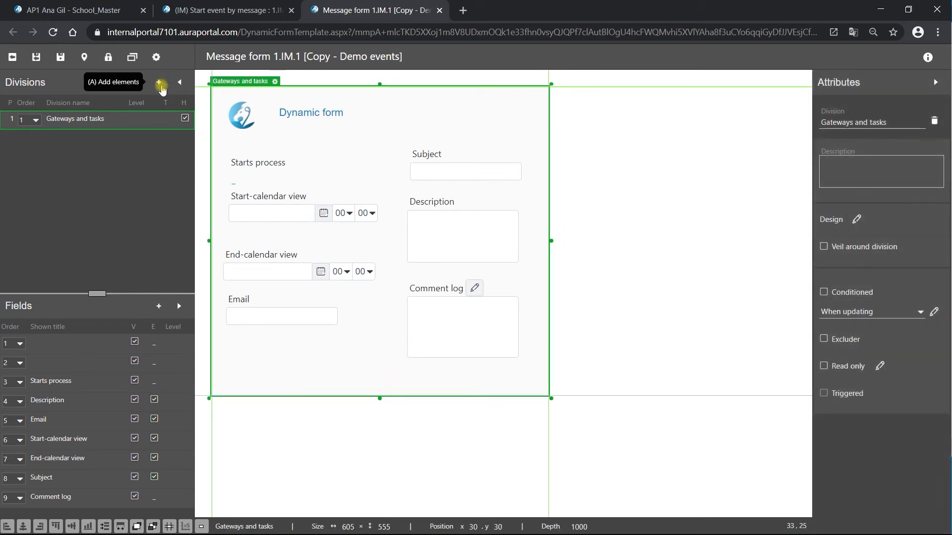
# Add the simple selection term "2.06 Test" from the dictionary of terms to the process panel and place it on the form
pyautogui.click(159, 82)
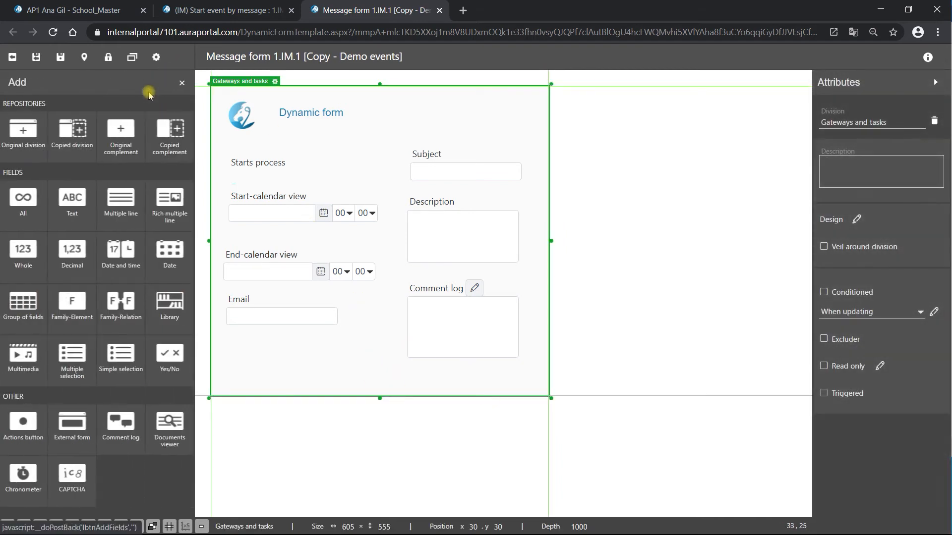
pyautogui.click(29, 208)
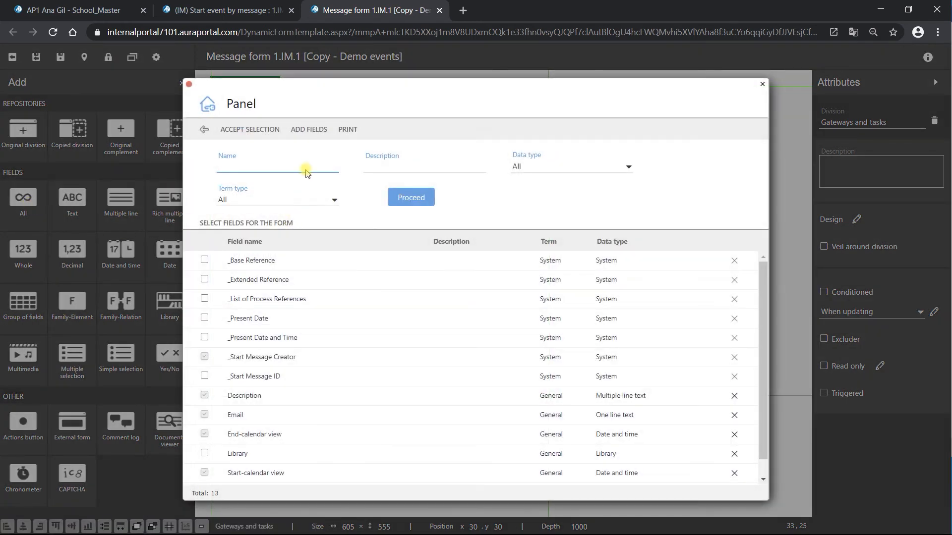
pyautogui.click(307, 130)
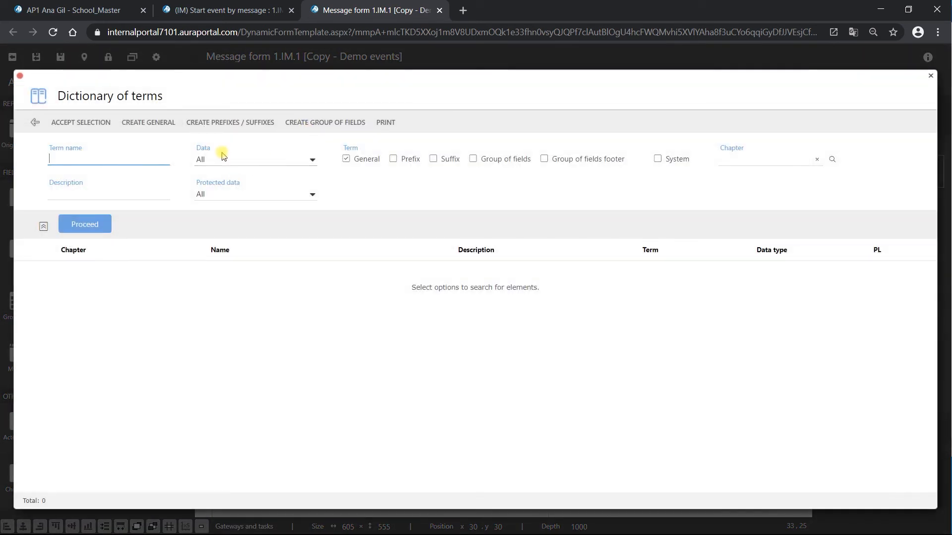
pyautogui.click(274, 160)
pyautogui.click(270, 356)
pyautogui.click(85, 224)
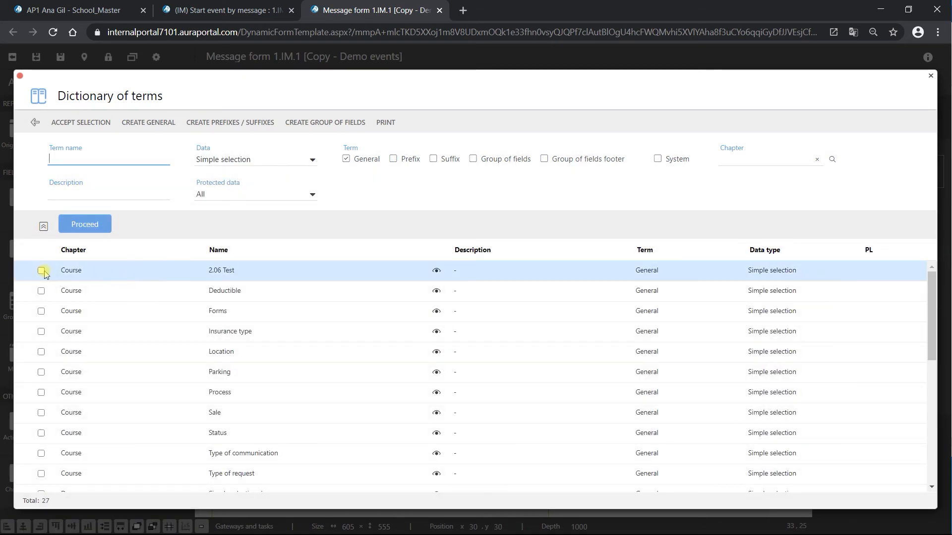
pyautogui.click(41, 271)
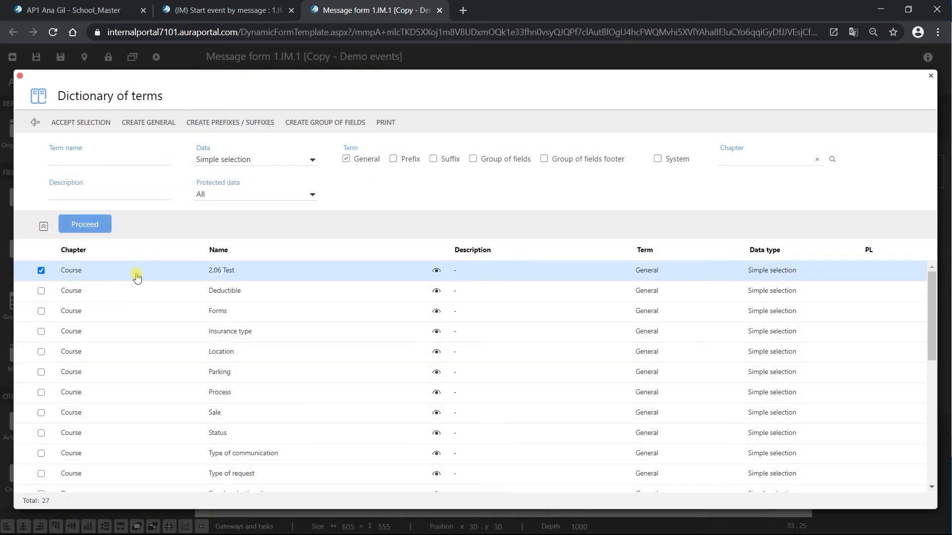
pyautogui.click(79, 123)
pyautogui.click(233, 262)
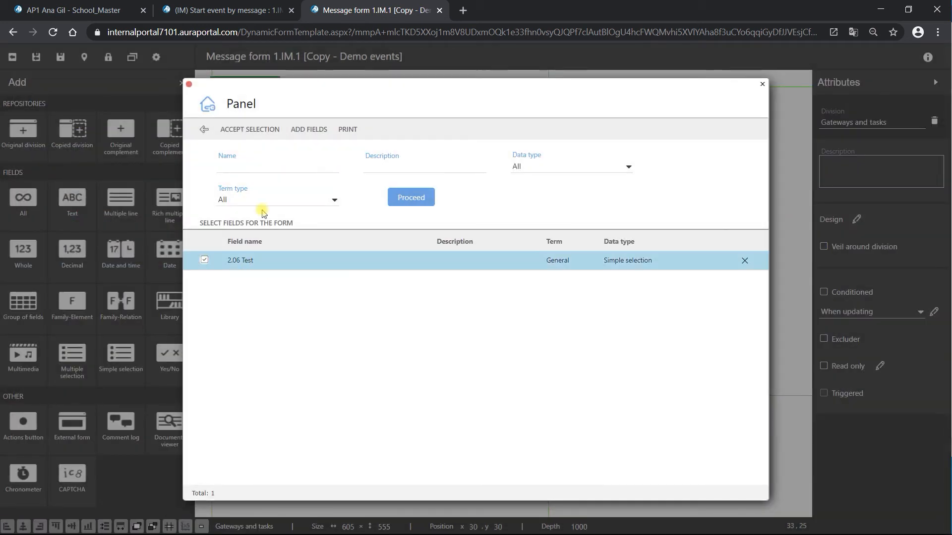
pyautogui.click(260, 135)
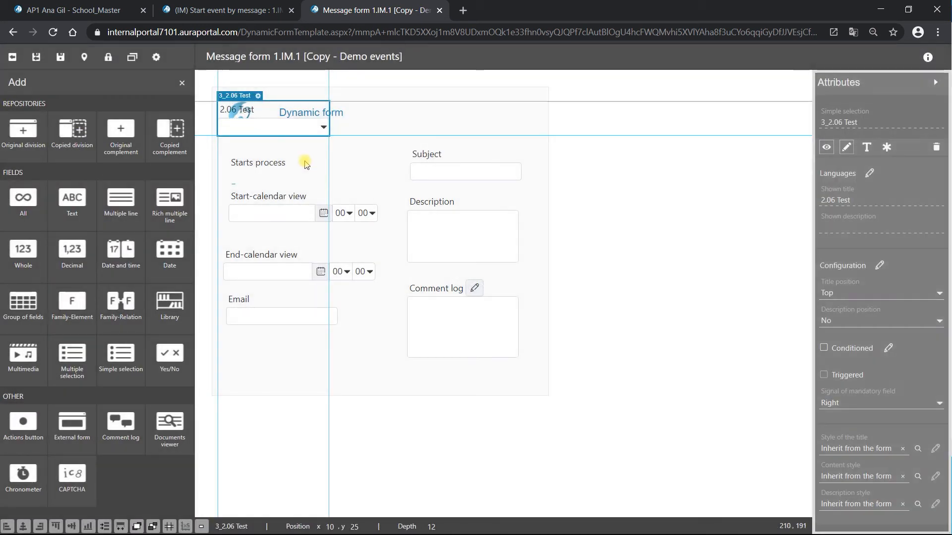
# Review the option list of the 2.06 Test field and move the field below the Email field
pyautogui.click(254, 98)
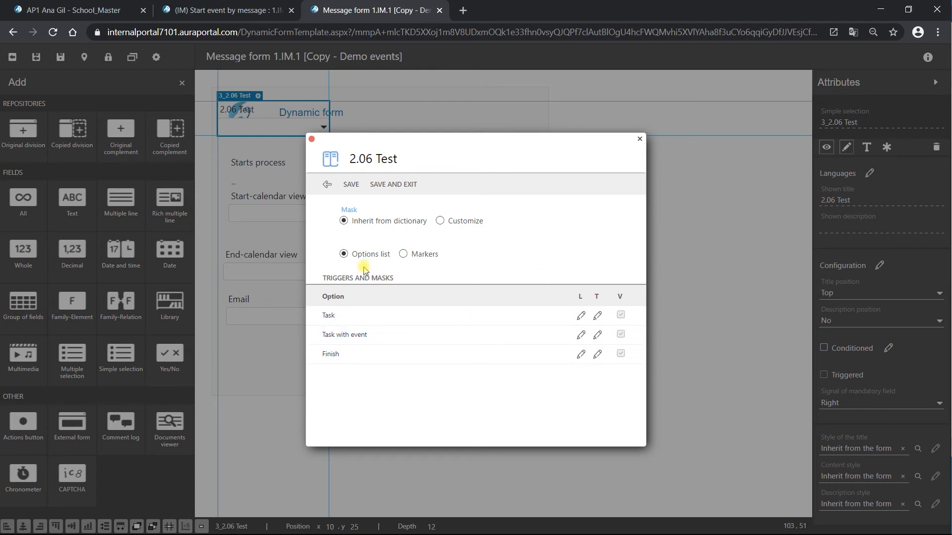
pyautogui.click(326, 185)
pyautogui.moveTo(247, 98); pyautogui.dragTo(283, 344)
pyautogui.click(366, 325)
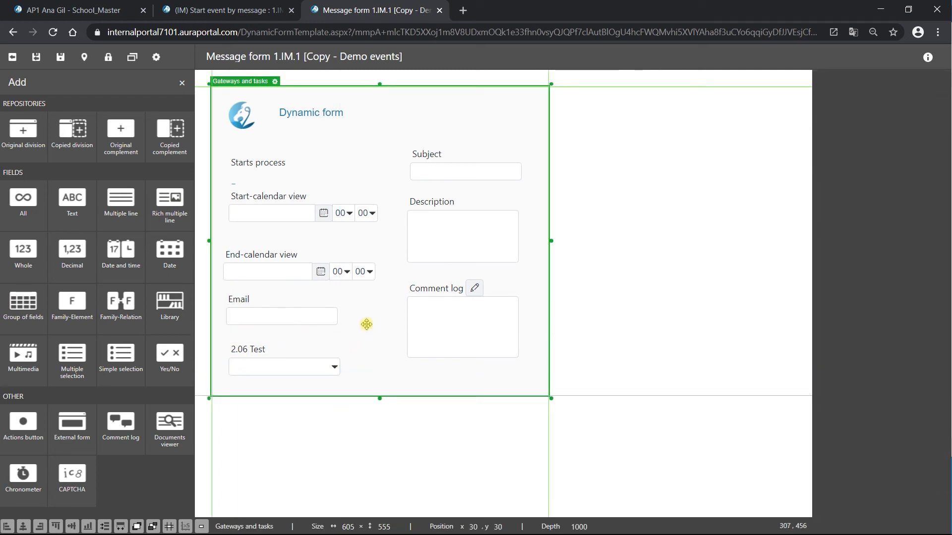
pyautogui.click(370, 354)
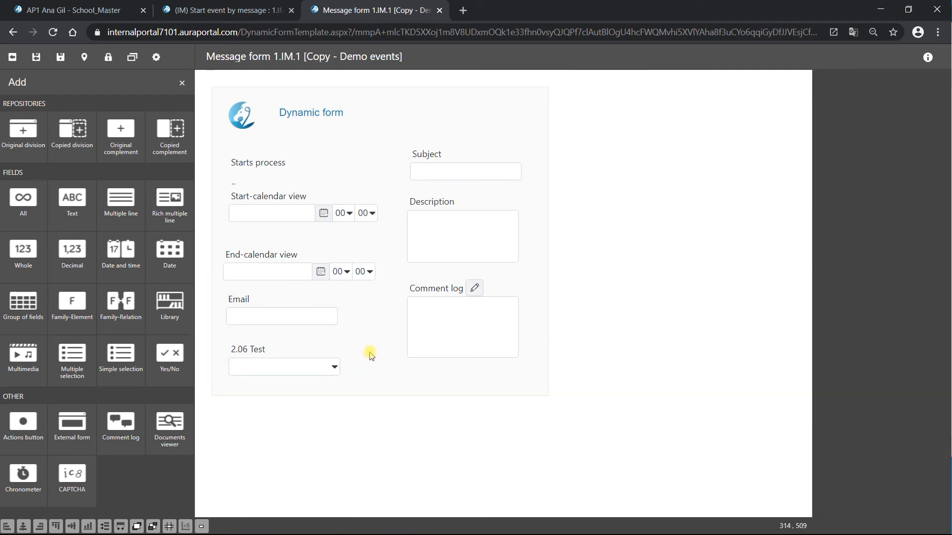
# Save the form, exit its editor, and save and close the message form settings
pyautogui.click(55, 60)
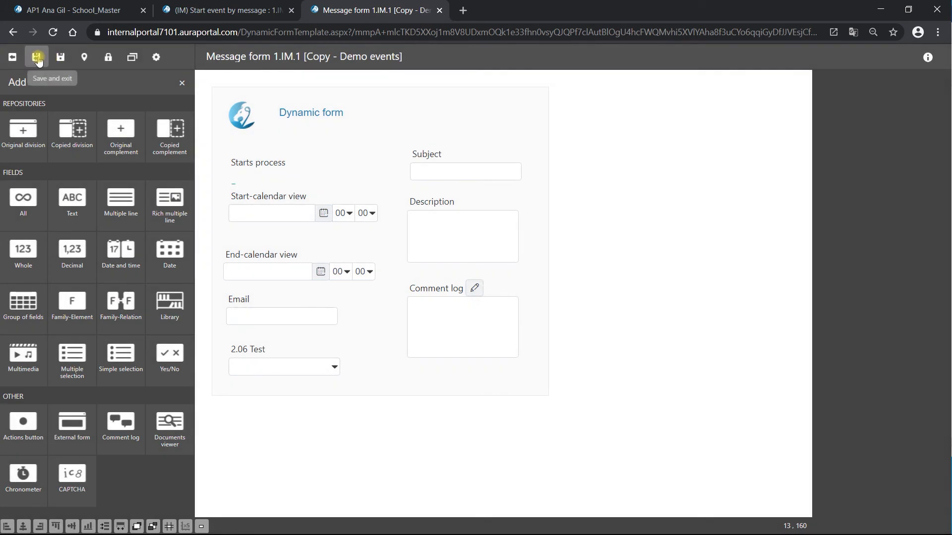
pyautogui.click(38, 60)
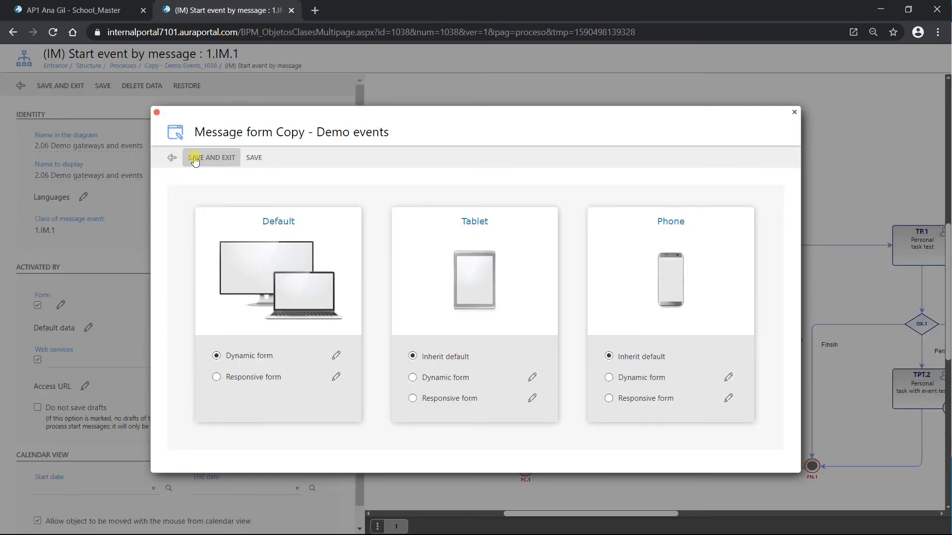
pyautogui.click(195, 159)
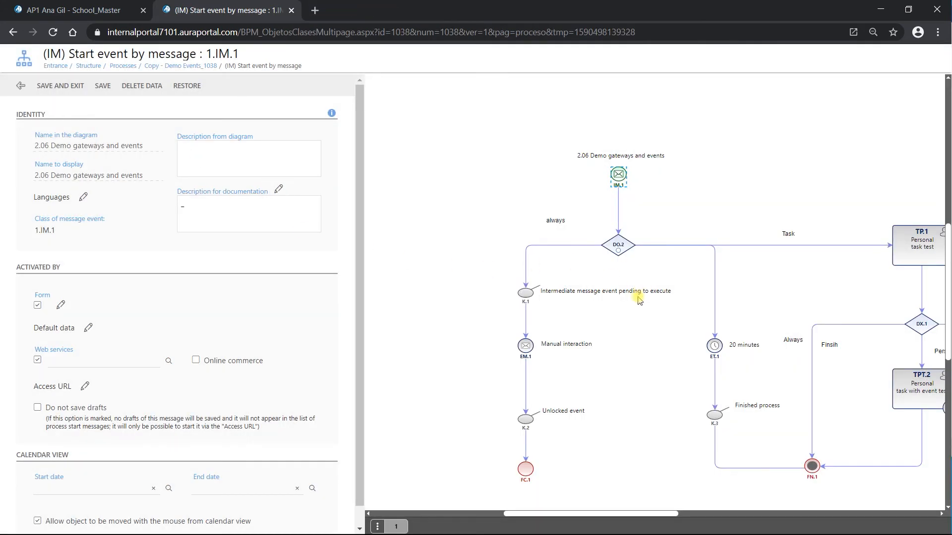
# Open the properties of inclusive gateway DO.2 and check the evaluation order choices of its outlet to K.1
pyautogui.moveTo(551, 522); pyautogui.dragTo(598, 517)
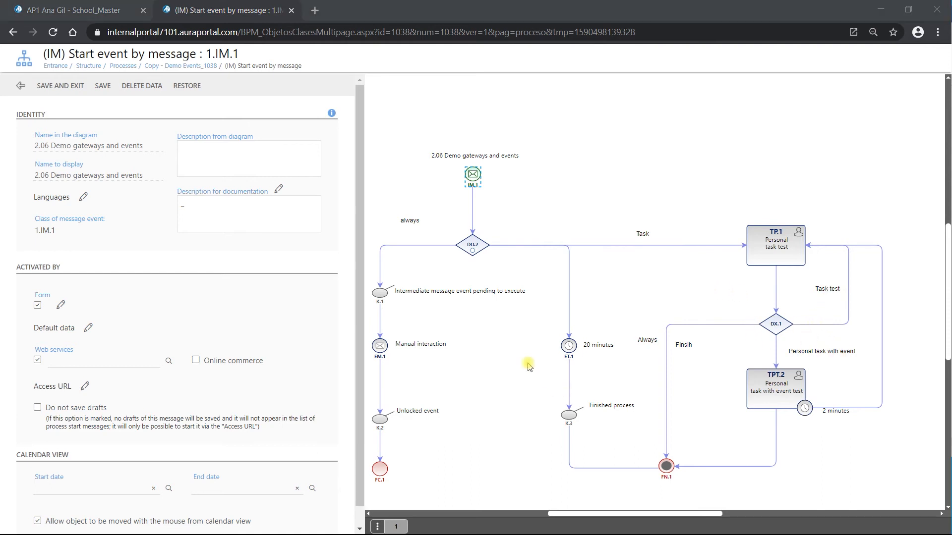
pyautogui.click(474, 245)
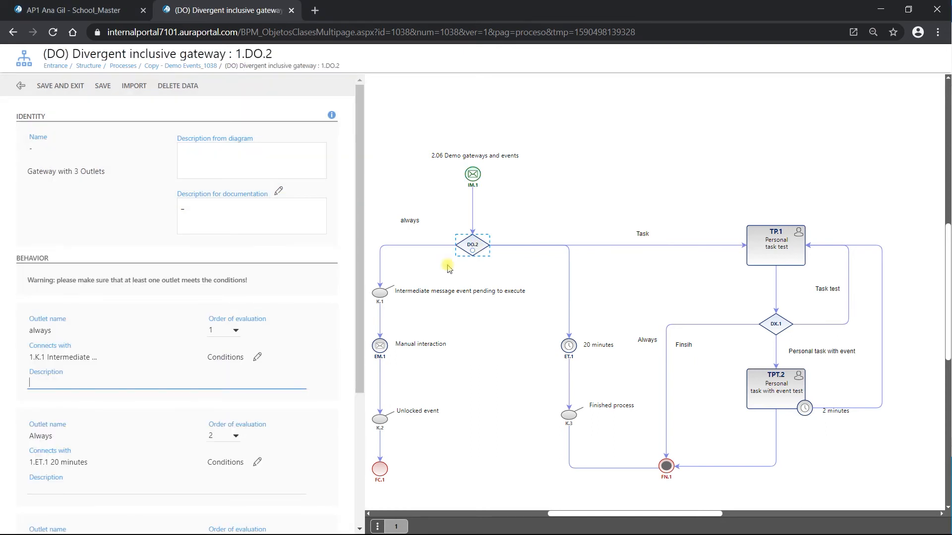
pyautogui.scroll(-3, 192, 377)
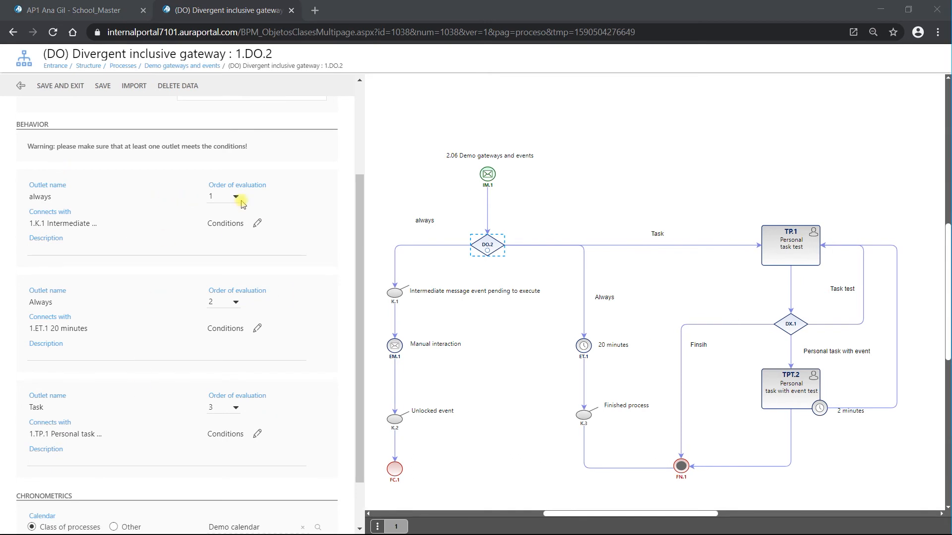
pyautogui.click(236, 197)
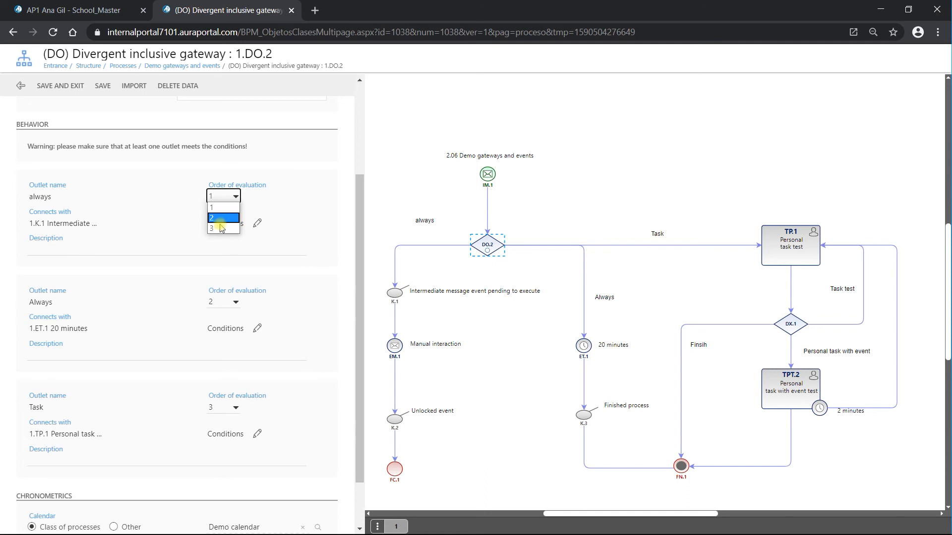
pyautogui.click(237, 198)
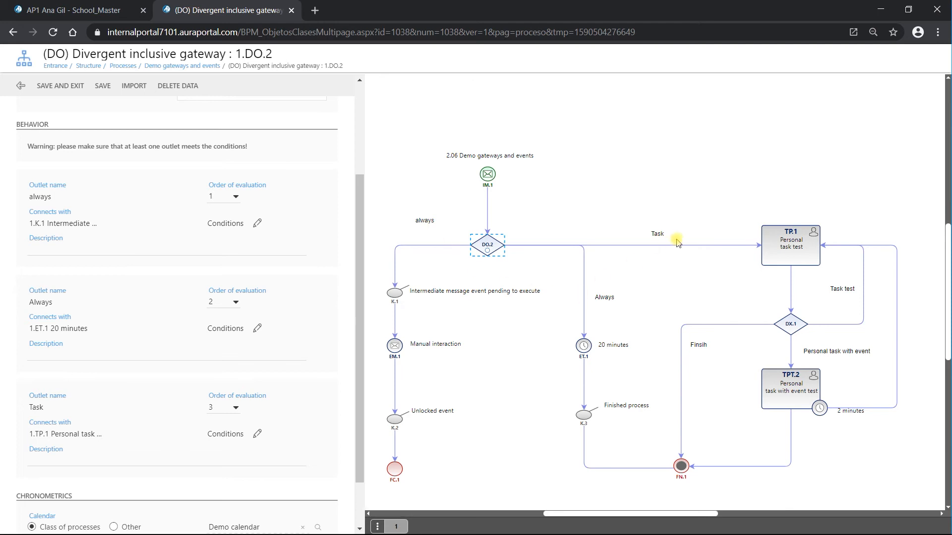
# Create and save a condition on the "always" outlet to K.1 requiring panel field 2.06 Test to equal Task
pyautogui.click(258, 224)
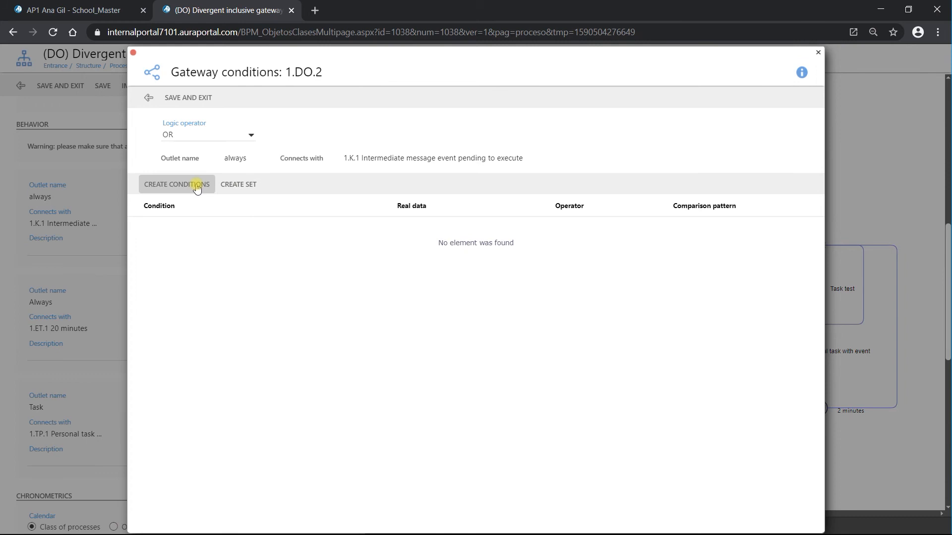
pyautogui.click(195, 184)
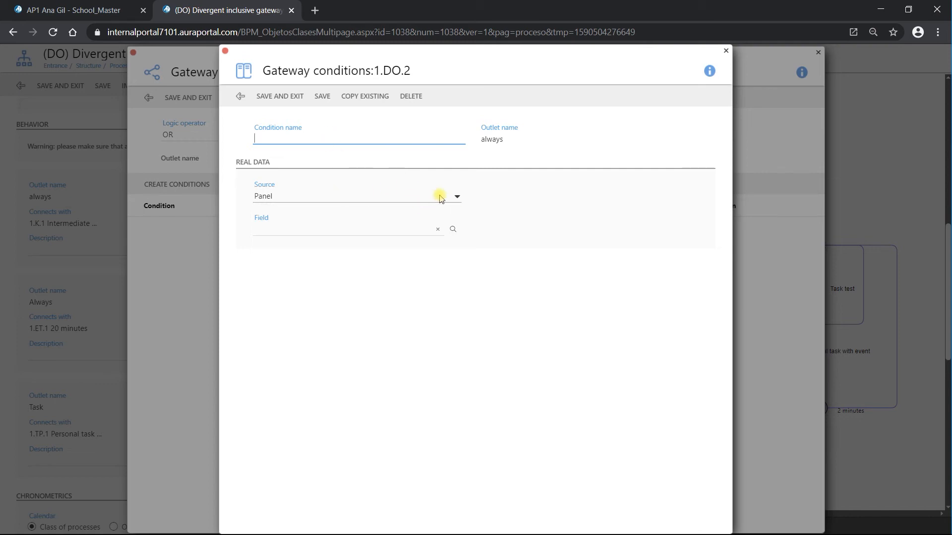
pyautogui.click(452, 229)
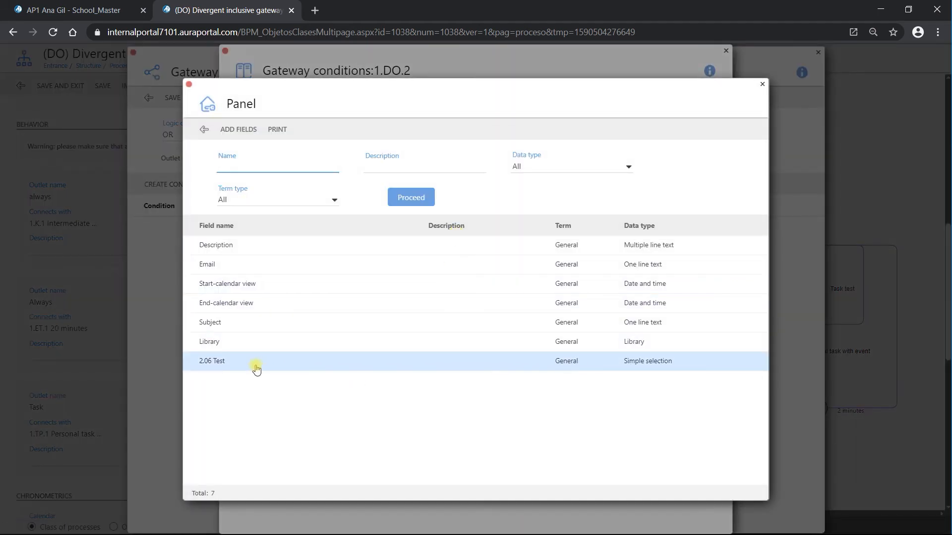
pyautogui.click(235, 364)
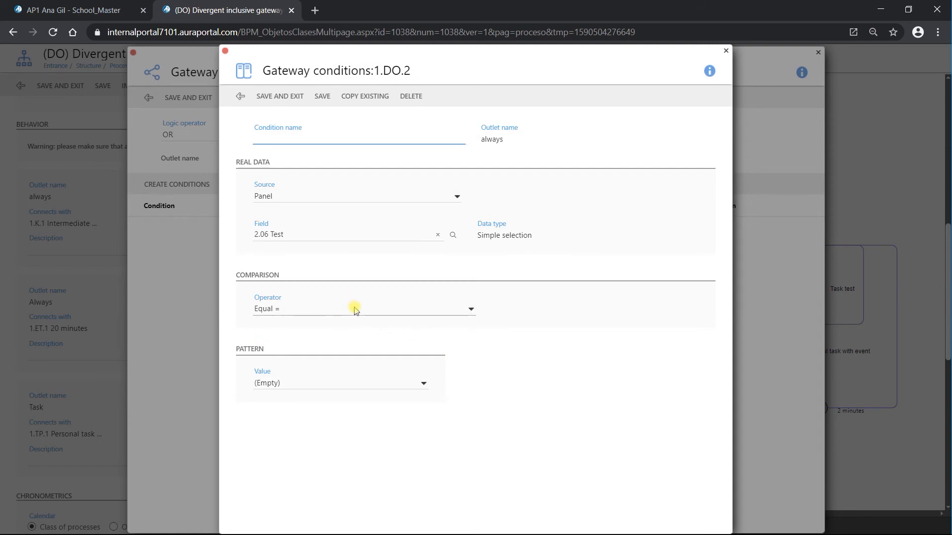
pyautogui.click(424, 386)
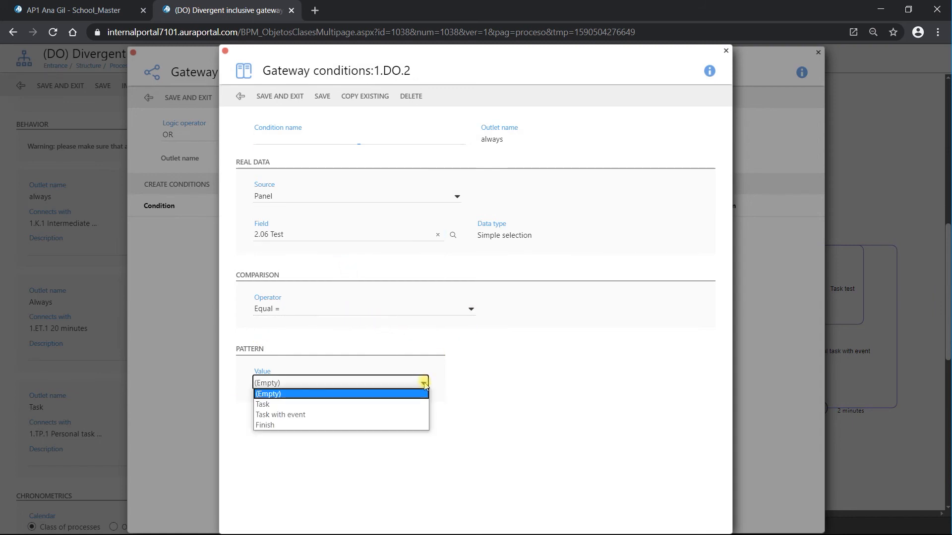
pyautogui.click(403, 402)
pyautogui.click(296, 99)
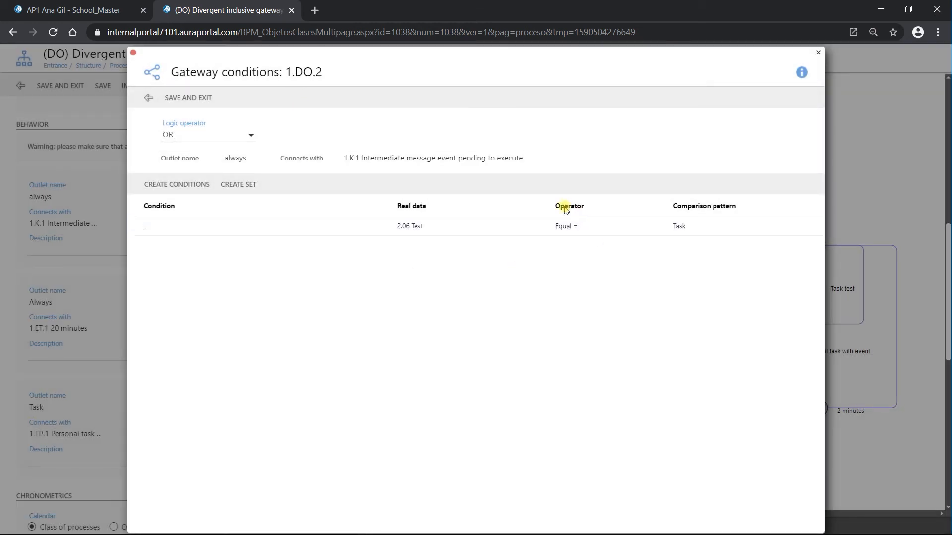
# Add a second condition to the "always" outlet to K.1 requiring panel field 2.06 Test to be Different from Task, and save the outlet's conditions
pyautogui.click(177, 185)
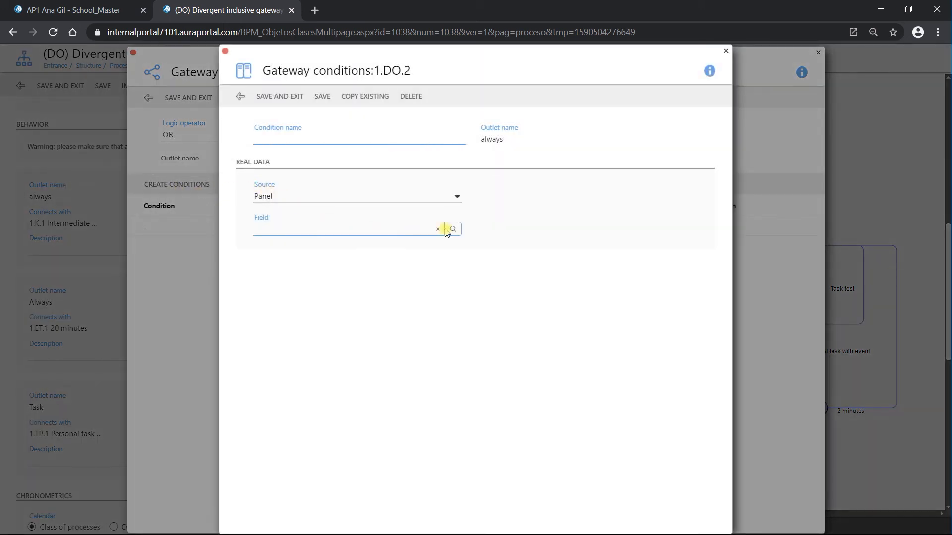
pyautogui.click(452, 230)
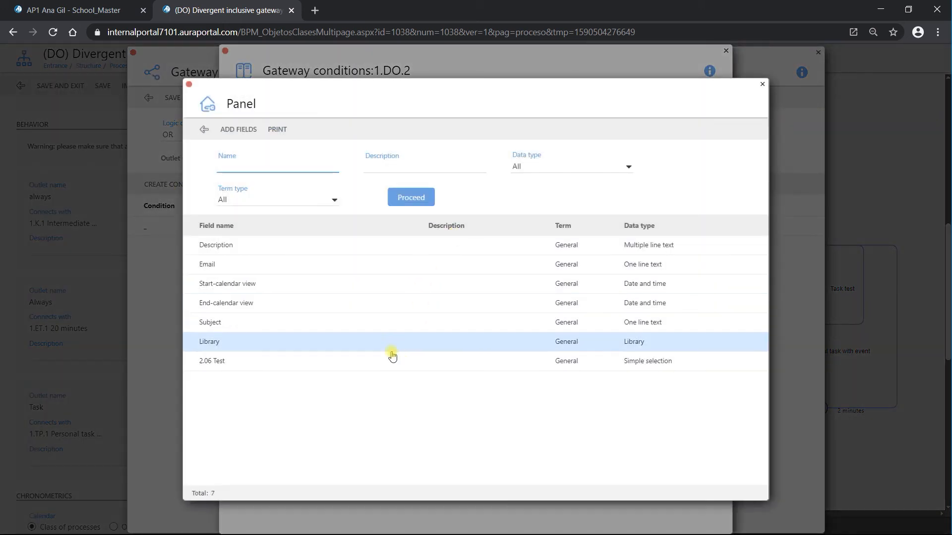
pyautogui.click(389, 360)
pyautogui.click(459, 312)
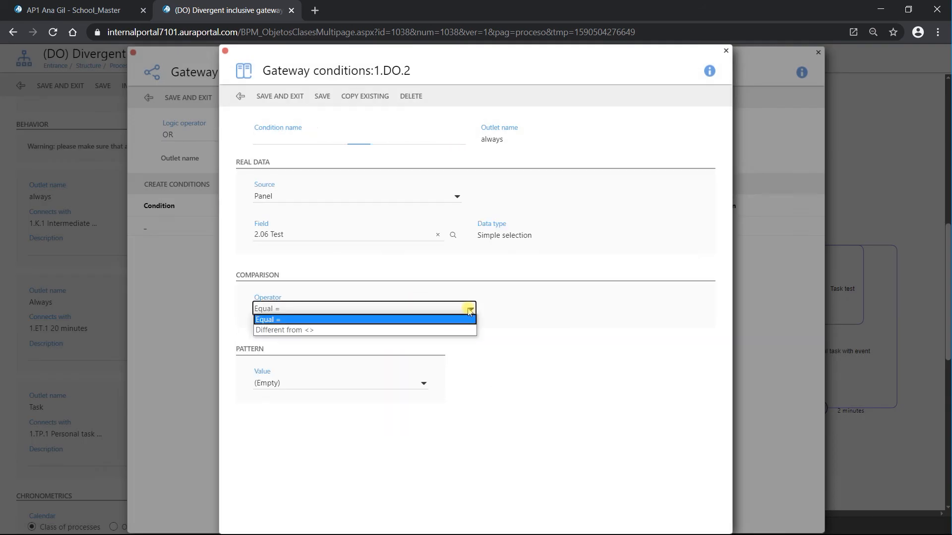
pyautogui.click(460, 330)
pyautogui.click(424, 384)
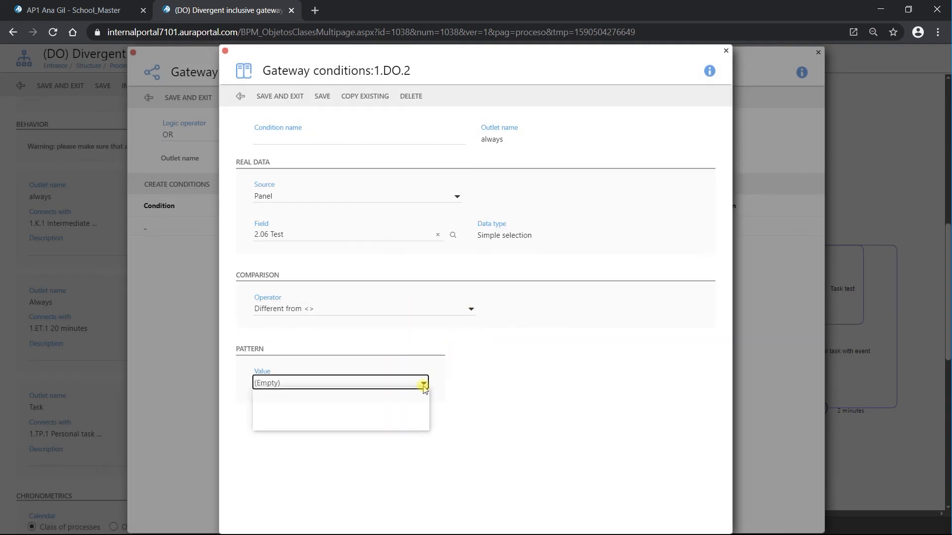
pyautogui.click(414, 402)
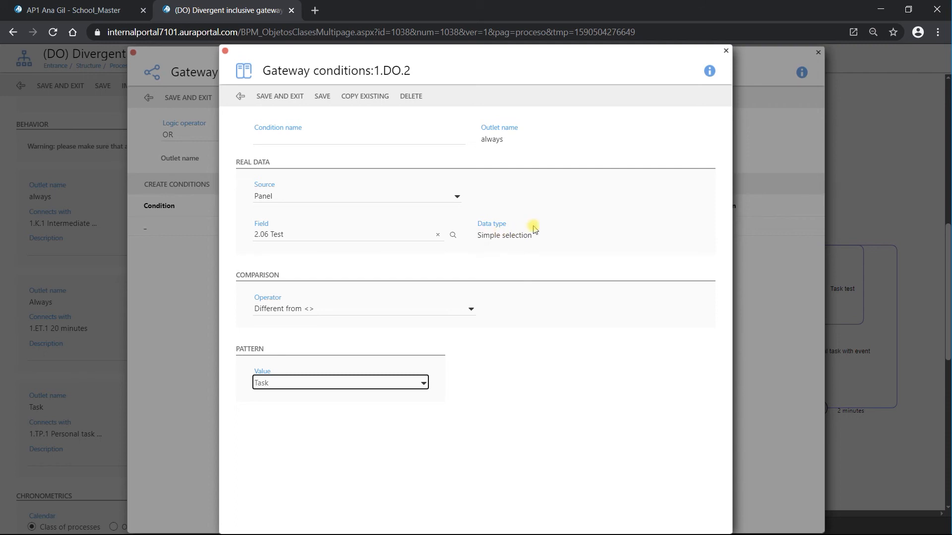
pyautogui.click(471, 309)
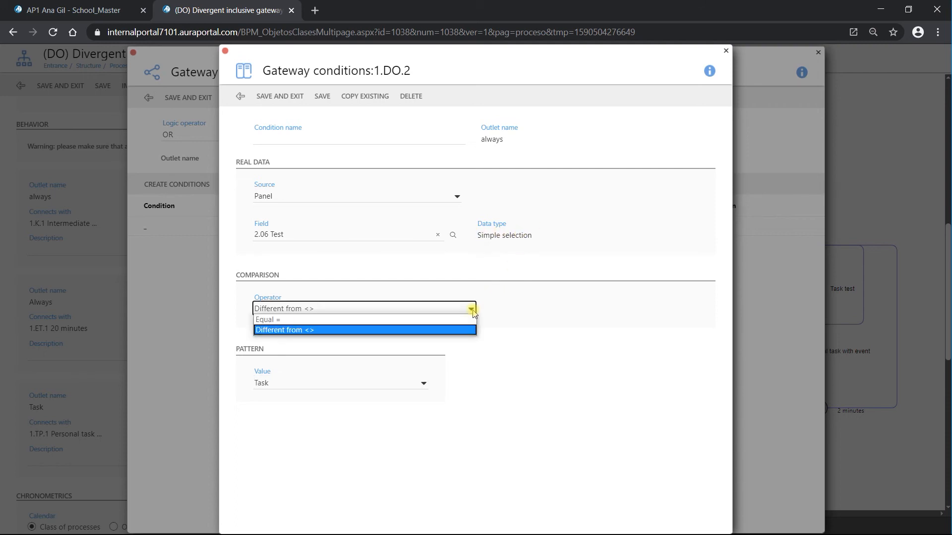
pyautogui.click(426, 328)
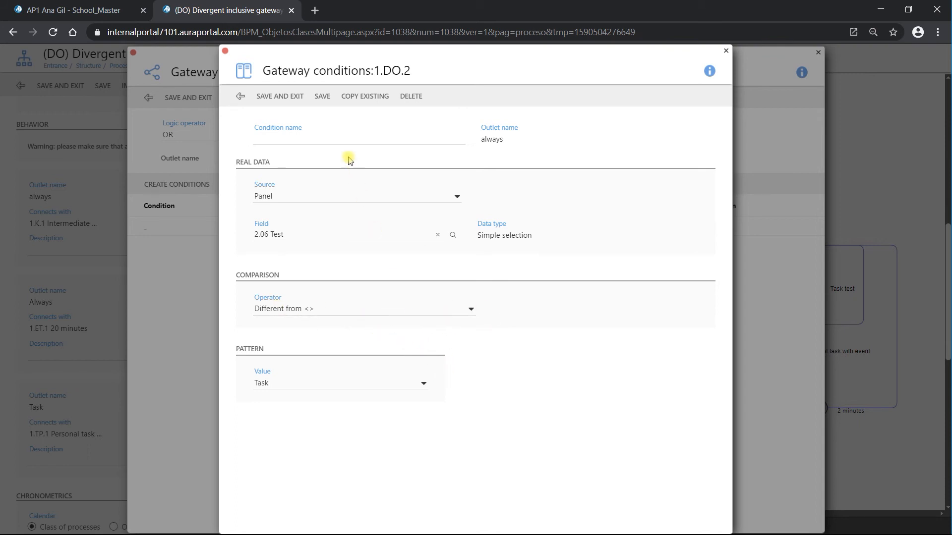
pyautogui.click(295, 95)
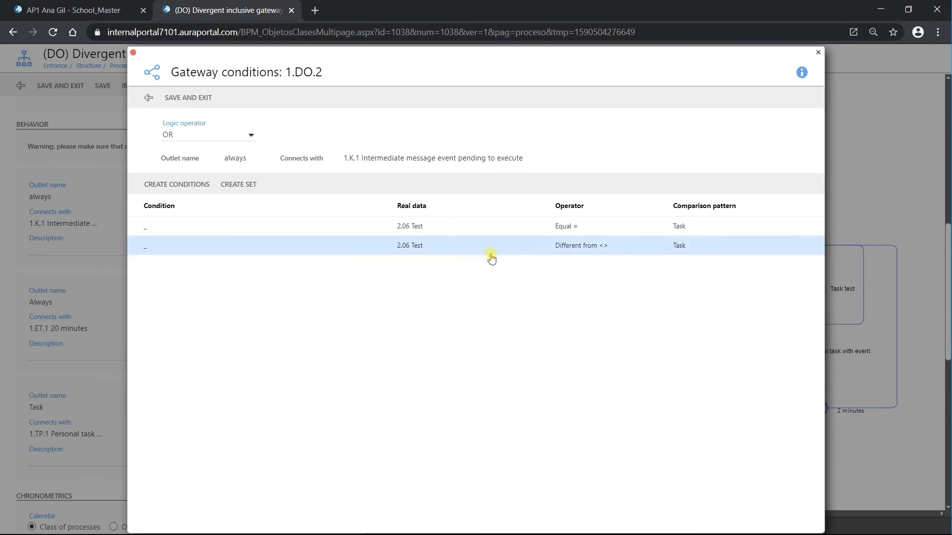
pyautogui.click(200, 101)
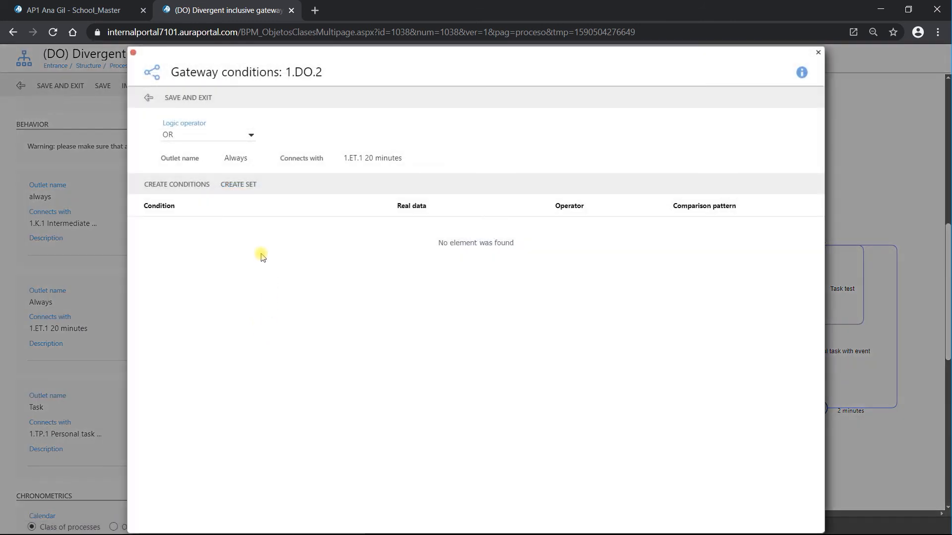
# Create and save a condition on the "Always" outlet to ET.1 requiring panel field 2.06 Test to equal Task
pyautogui.click(181, 185)
pyautogui.click(453, 229)
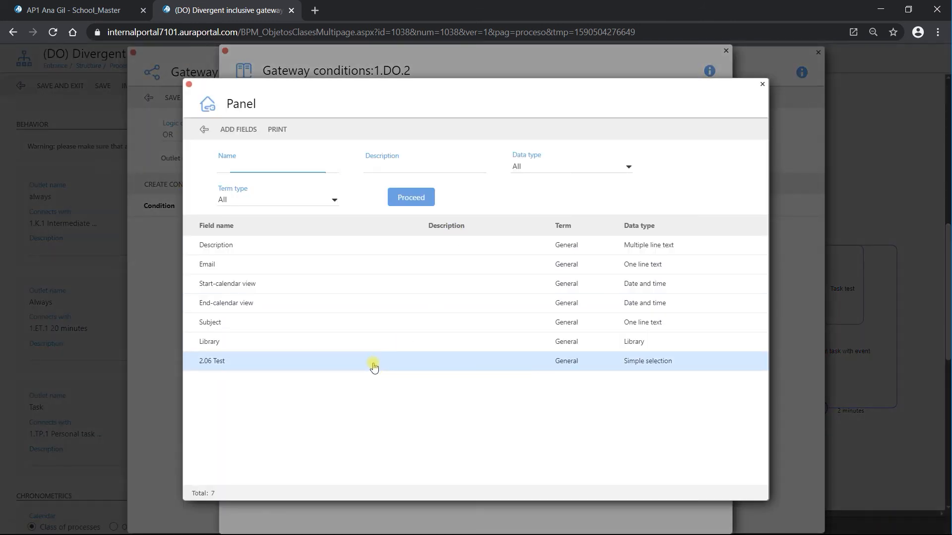
pyautogui.click(372, 361)
pyautogui.click(424, 384)
pyautogui.click(391, 415)
pyautogui.click(277, 96)
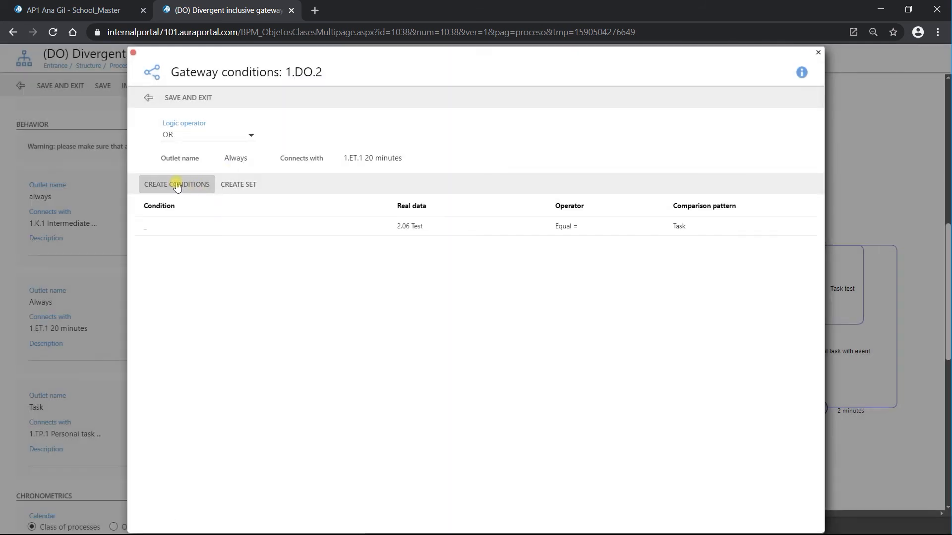
# Add a condition to the ET.1 outlet requiring 2.06 Test to be Different from Task, and save the outlet's conditions
pyautogui.click(177, 184)
pyautogui.click(453, 229)
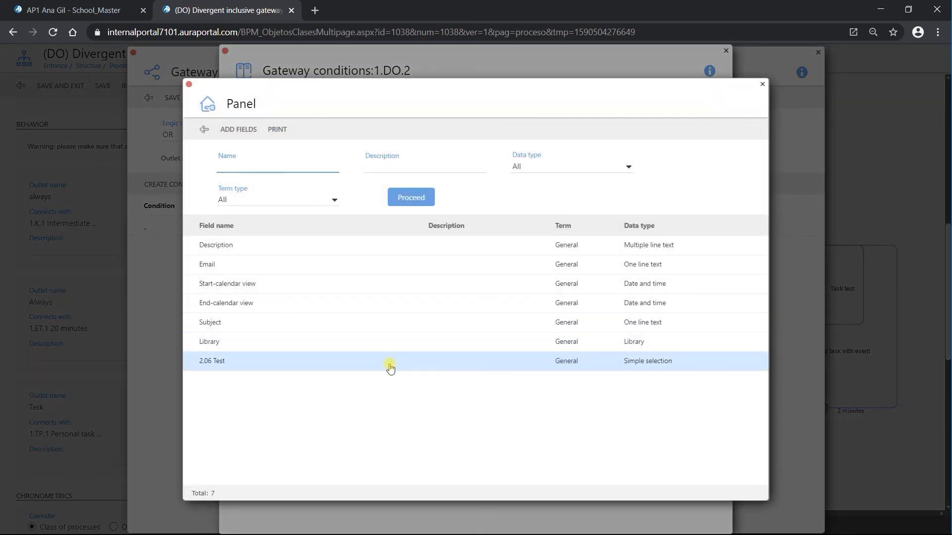
pyautogui.click(388, 363)
pyautogui.click(452, 313)
pyautogui.click(451, 330)
pyautogui.click(422, 383)
pyautogui.click(420, 405)
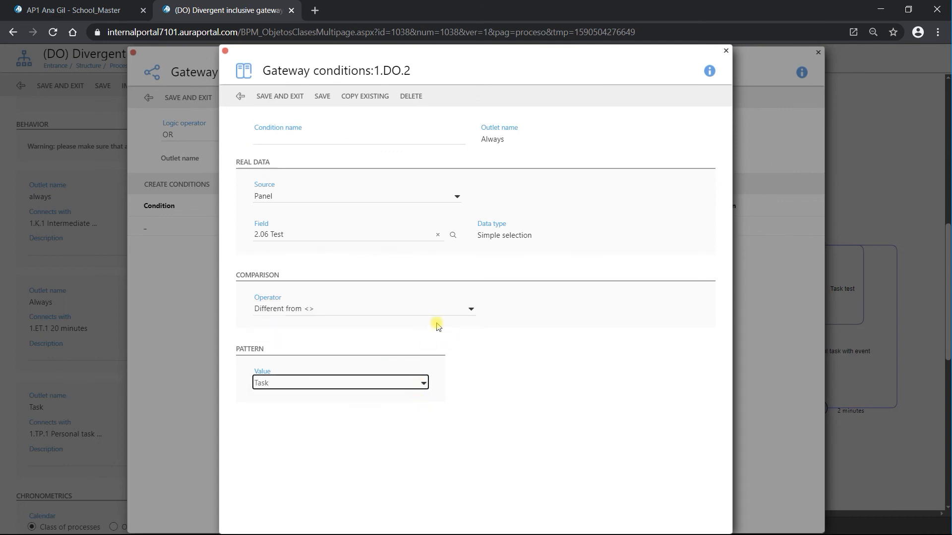
pyautogui.click(278, 97)
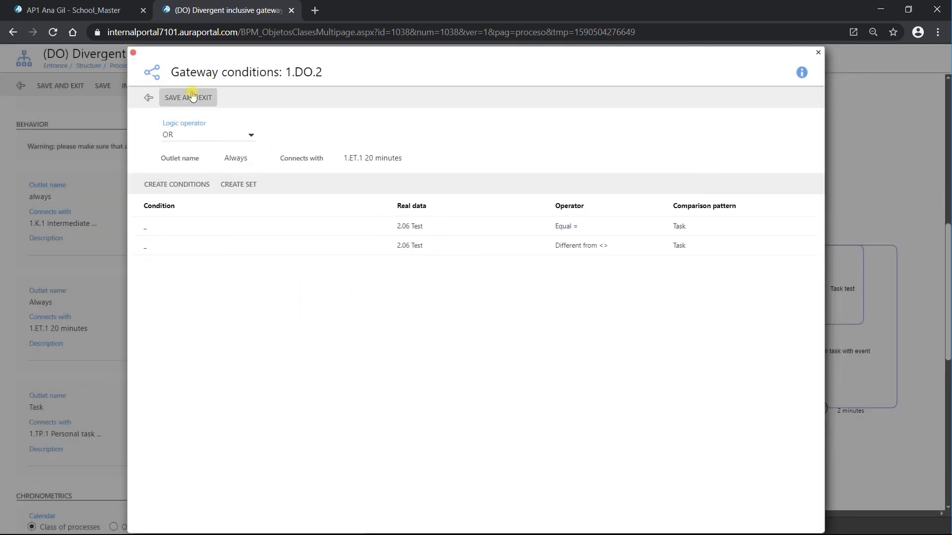
pyautogui.click(190, 98)
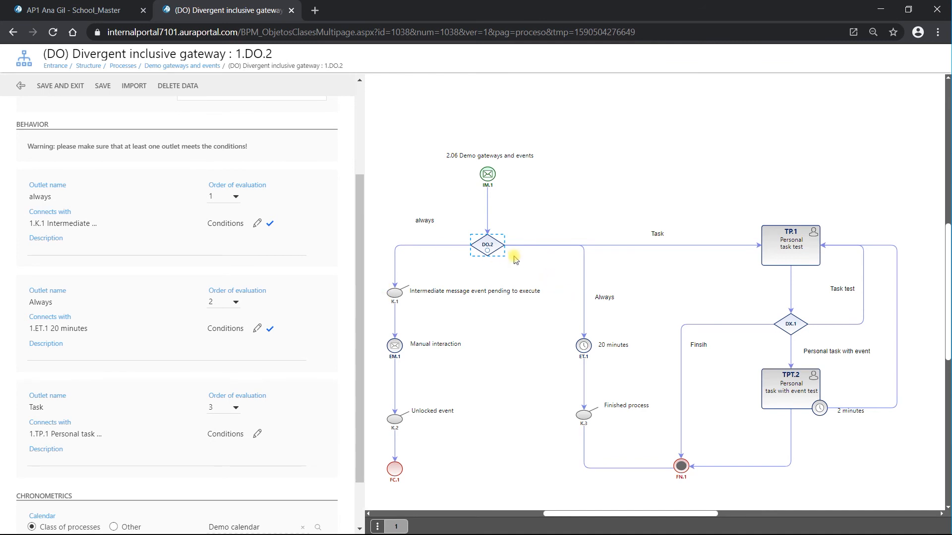
# Create a condition on the "Task" outlet to TP.1 requiring panel field 2.06 Test to equal Task, and save the outlet's conditions
pyautogui.click(257, 434)
pyautogui.click(186, 187)
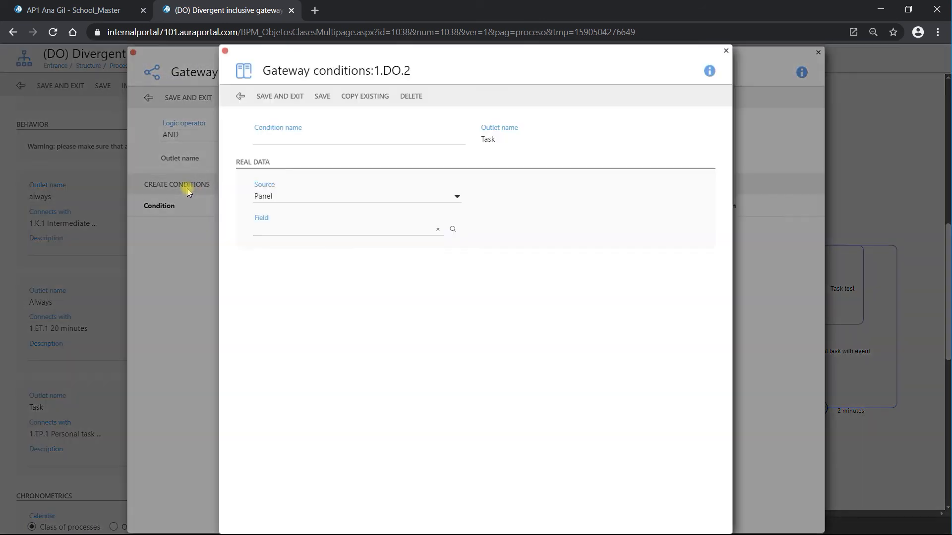
pyautogui.click(451, 229)
pyautogui.click(422, 363)
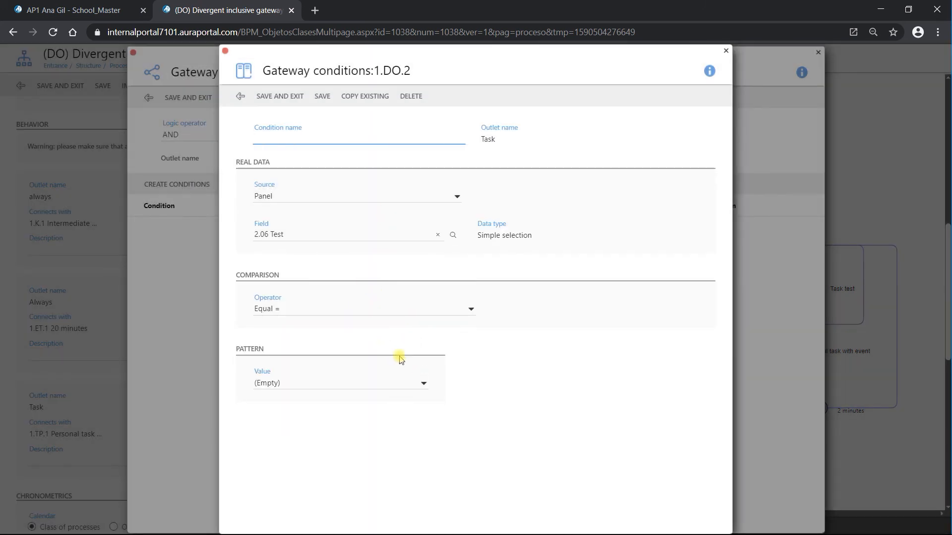
pyautogui.click(423, 383)
pyautogui.click(418, 402)
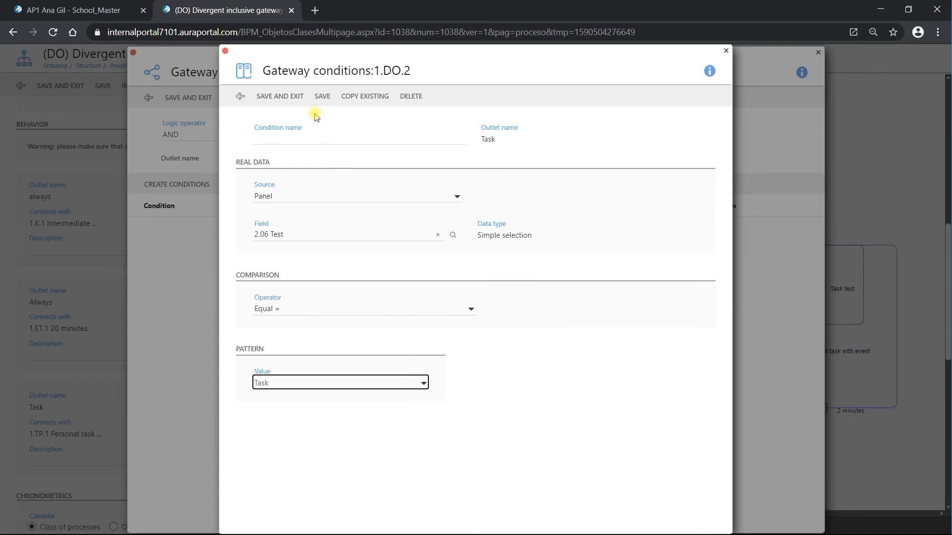
pyautogui.click(293, 97)
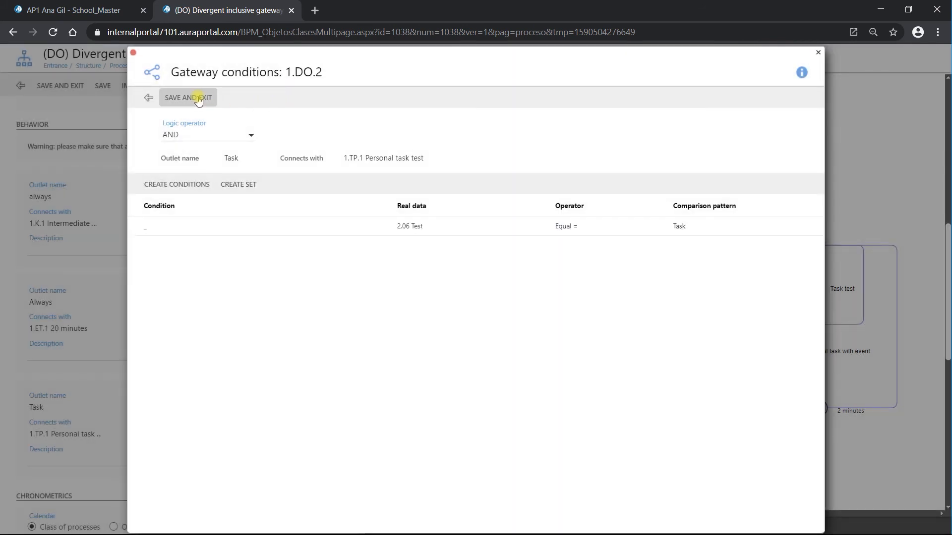
pyautogui.click(198, 98)
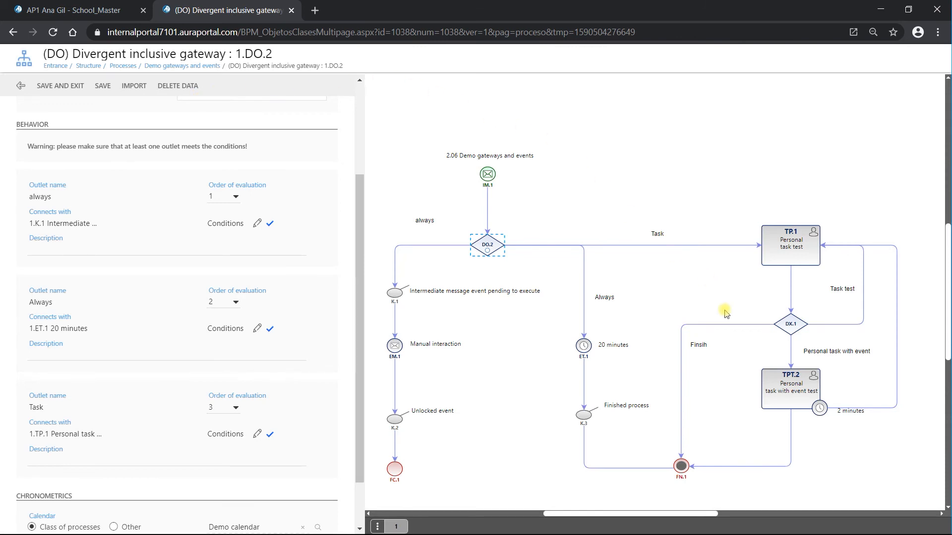
# Open the properties of exclusive gateway DX.1 and check its default outlet choices, keeping Task test
pyautogui.click(789, 326)
pyautogui.scroll(-3, 296, 274)
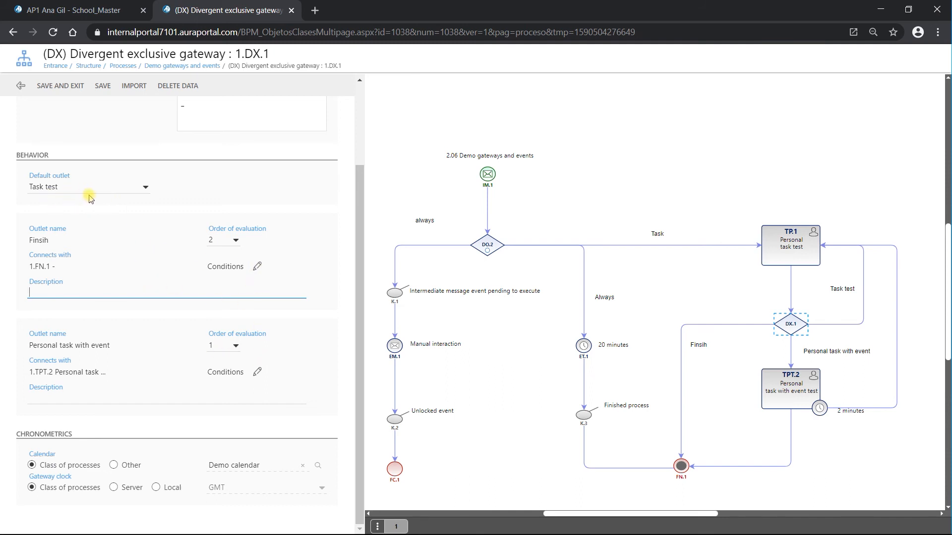
pyautogui.click(144, 189)
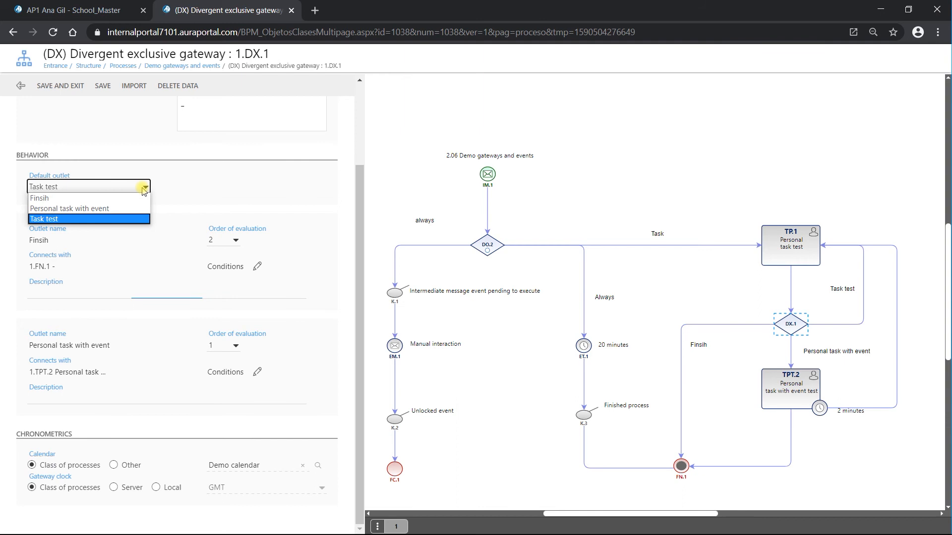
pyautogui.click(144, 190)
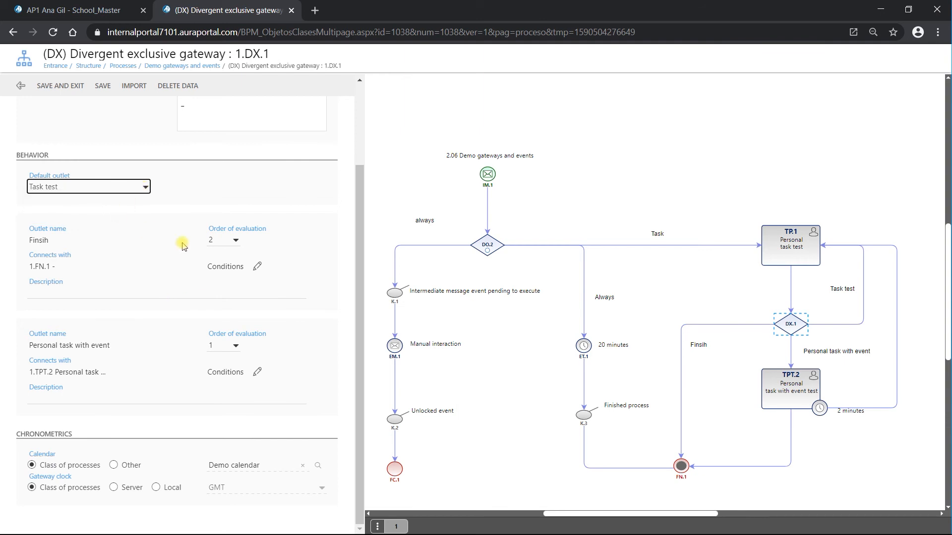
# Create a condition on the "Finsih" outlet to FN.1 requiring panel field 2.06 Test to equal Finish, and save the outlet's conditions
pyautogui.click(257, 266)
pyautogui.click(154, 185)
pyautogui.click(453, 230)
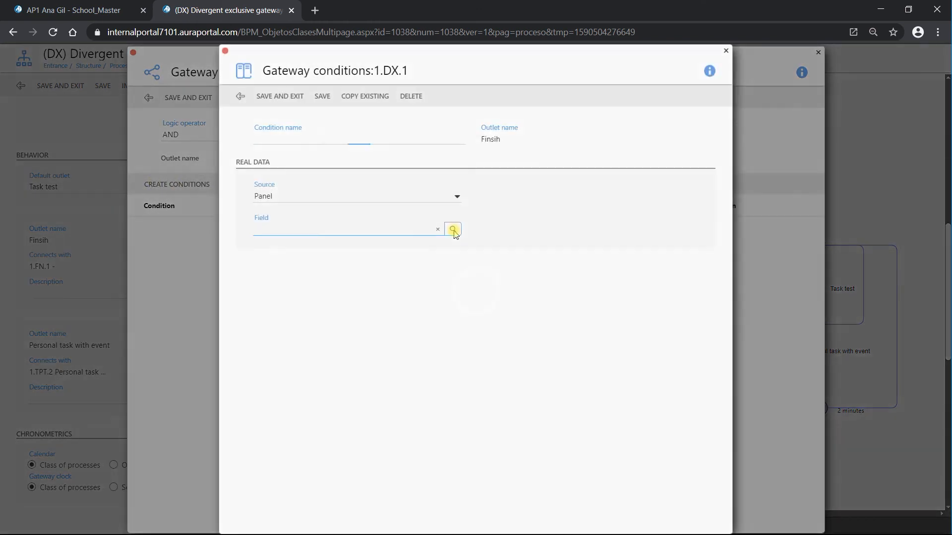
pyautogui.click(418, 364)
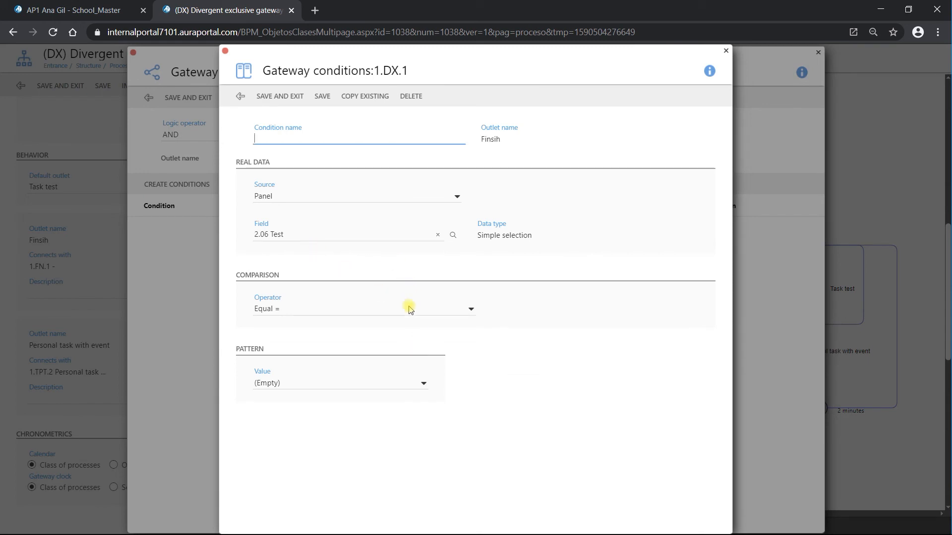
pyautogui.click(418, 385)
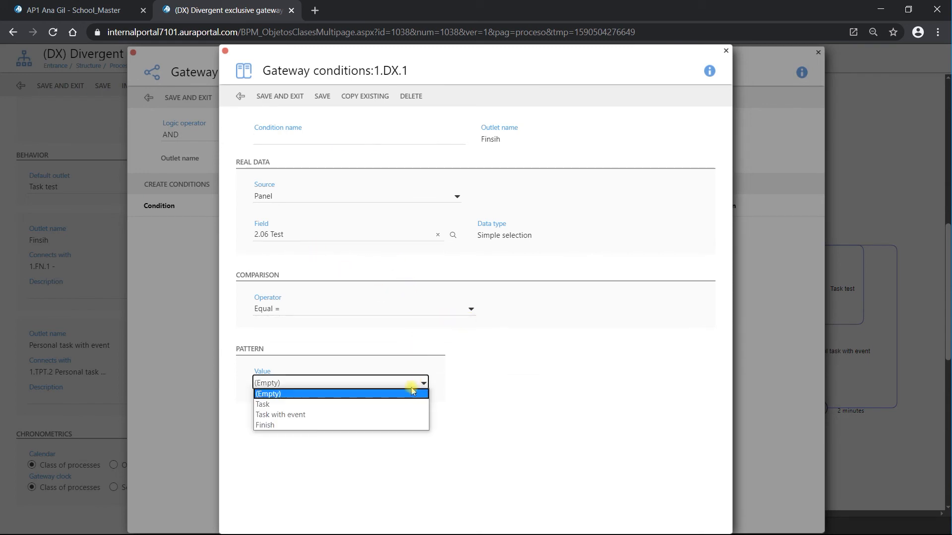
pyautogui.click(403, 424)
pyautogui.click(293, 95)
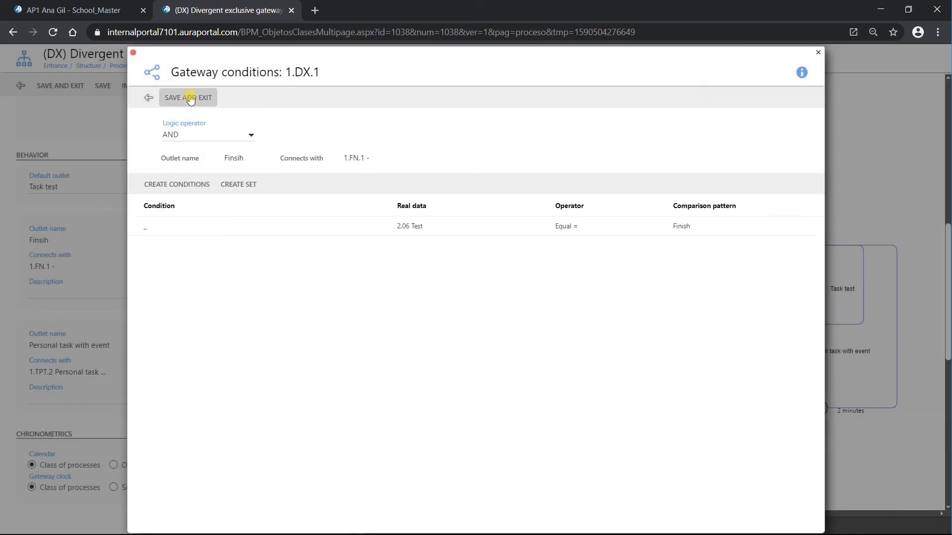
pyautogui.click(190, 98)
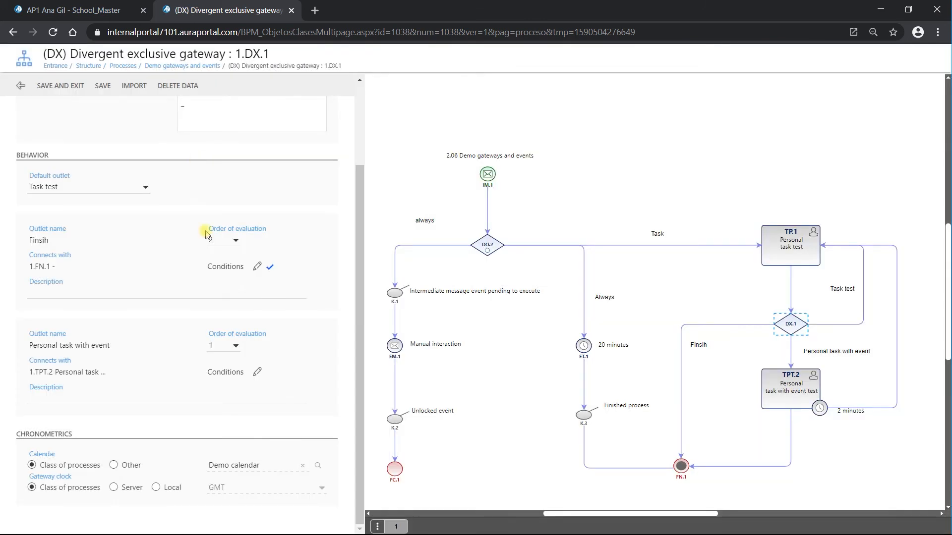
# Create and save a condition on the "Personal task with event" outlet requiring 2.06 Test to equal Task with event, then save and exit gateway DX.1
pyautogui.click(257, 375)
pyautogui.click(198, 196)
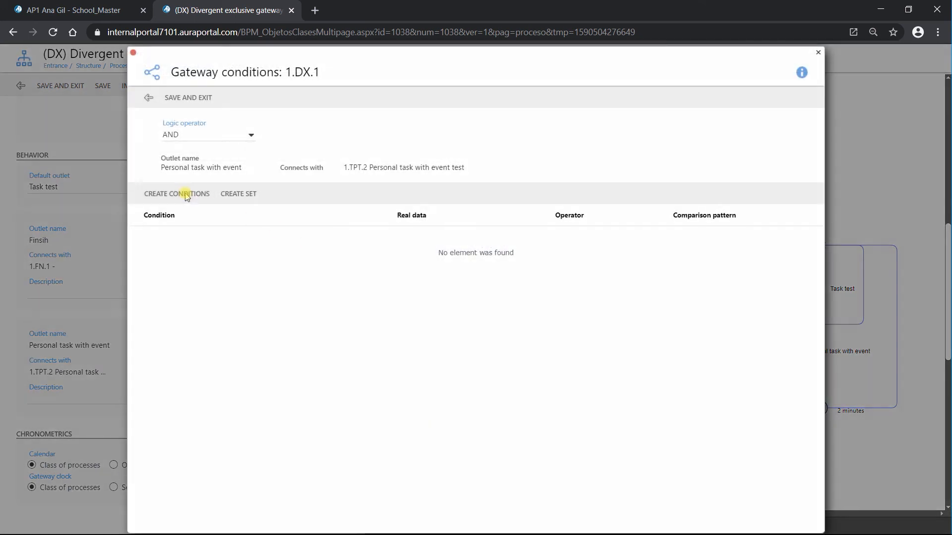
pyautogui.click(452, 231)
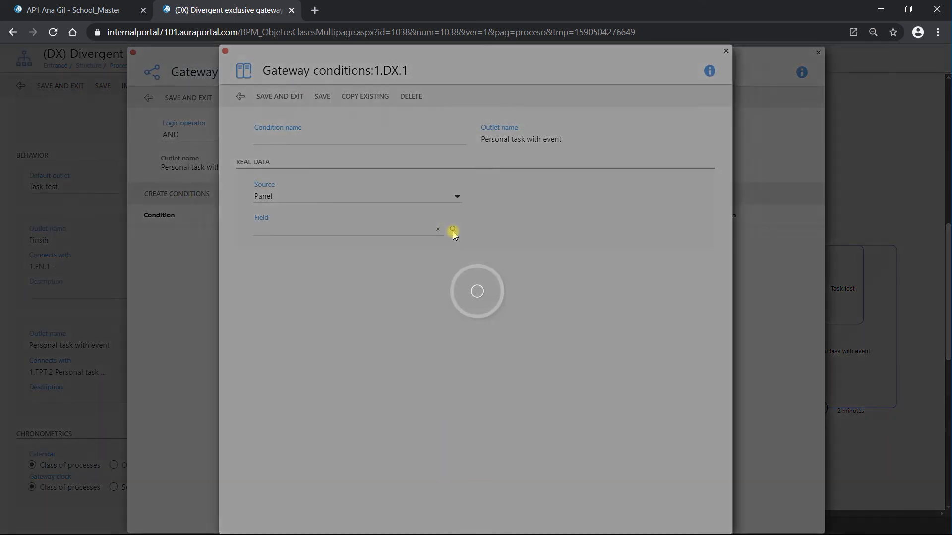
pyautogui.click(430, 367)
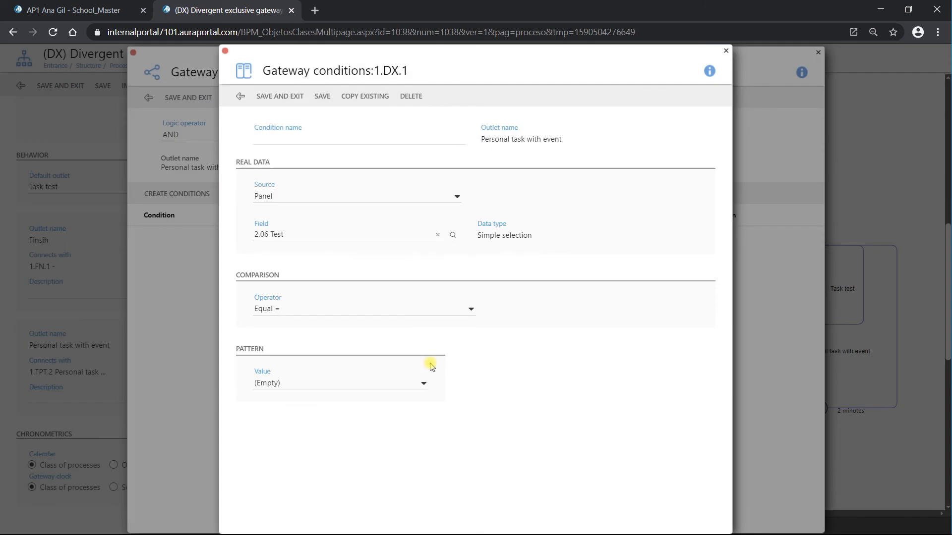
pyautogui.click(415, 382)
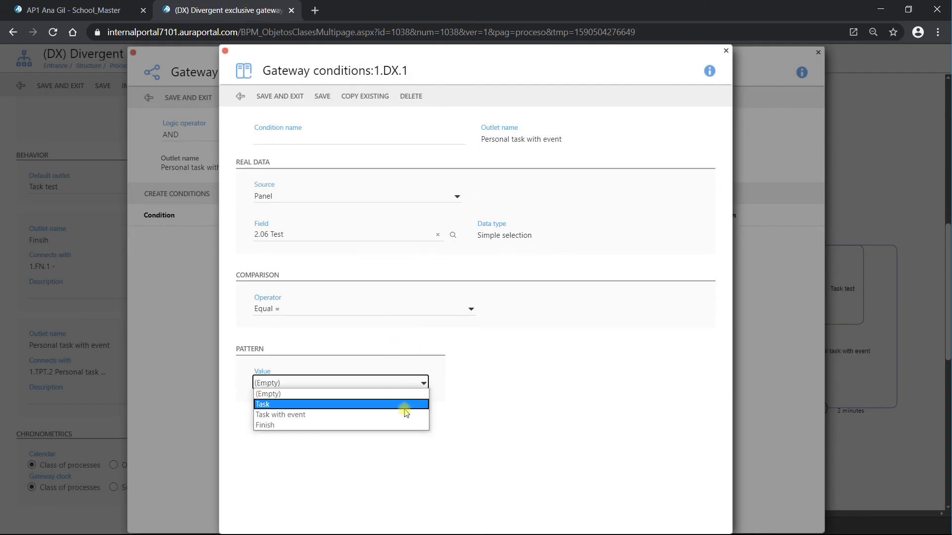
pyautogui.click(404, 415)
pyautogui.click(292, 97)
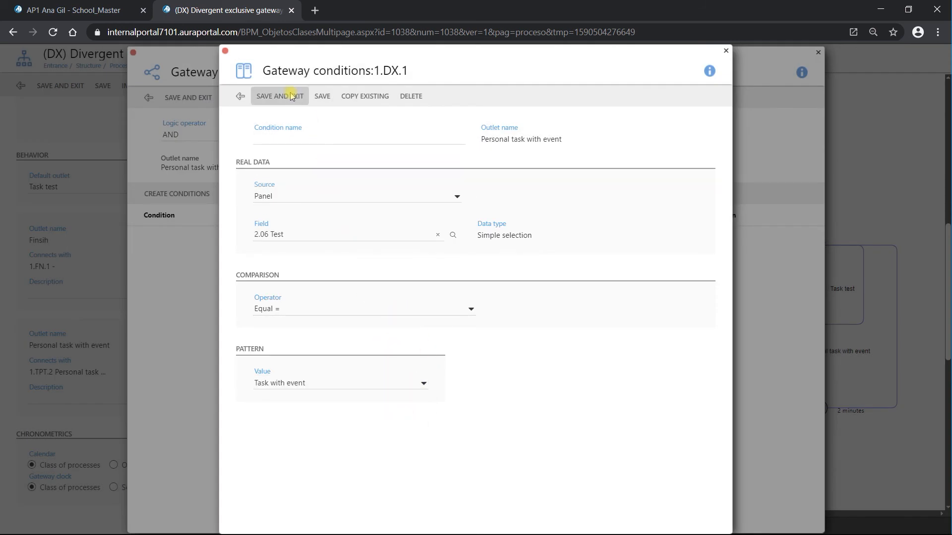
pyautogui.click(196, 98)
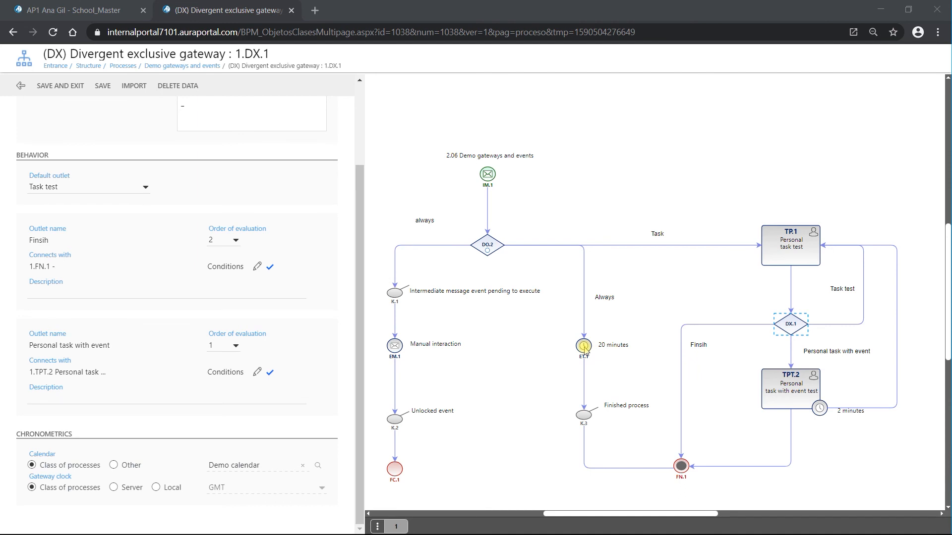
pyautogui.click(77, 98)
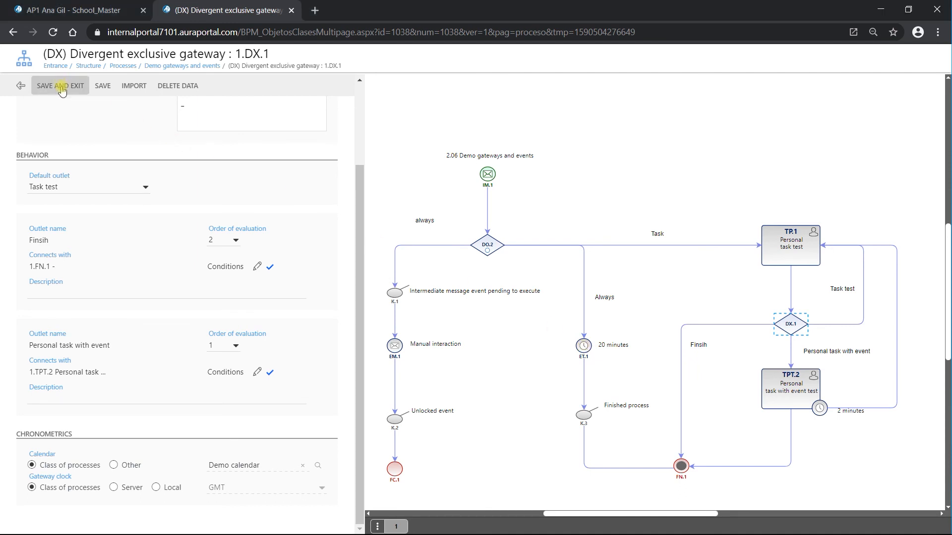
# Configure the duration control of time event ET.1 with a manual value in natural minutes, then save and exit the event
pyautogui.click(584, 346)
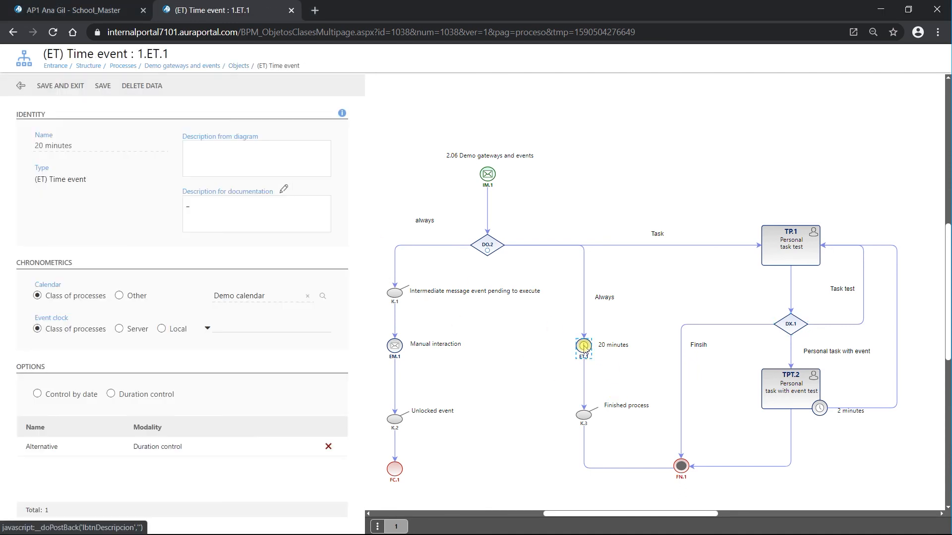
pyautogui.click(206, 446)
pyautogui.click(441, 394)
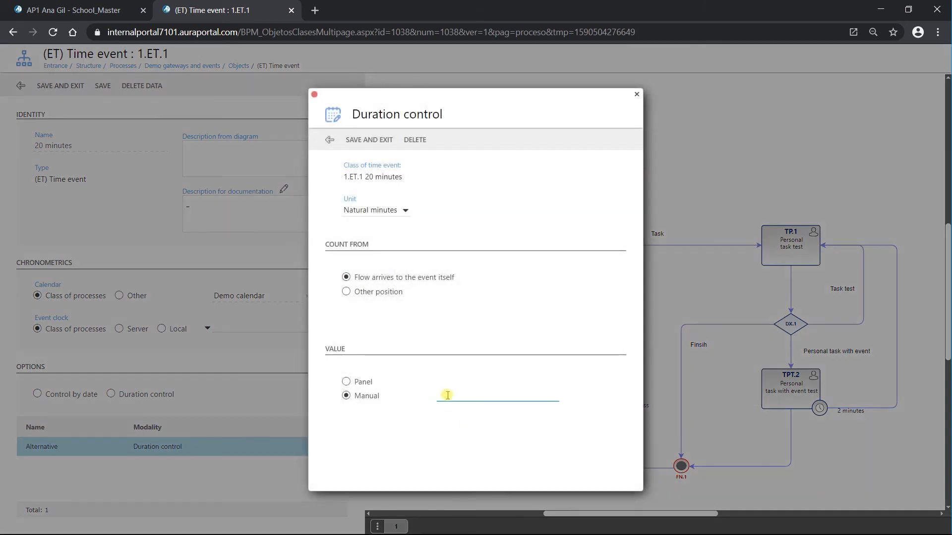
pyautogui.click(378, 140)
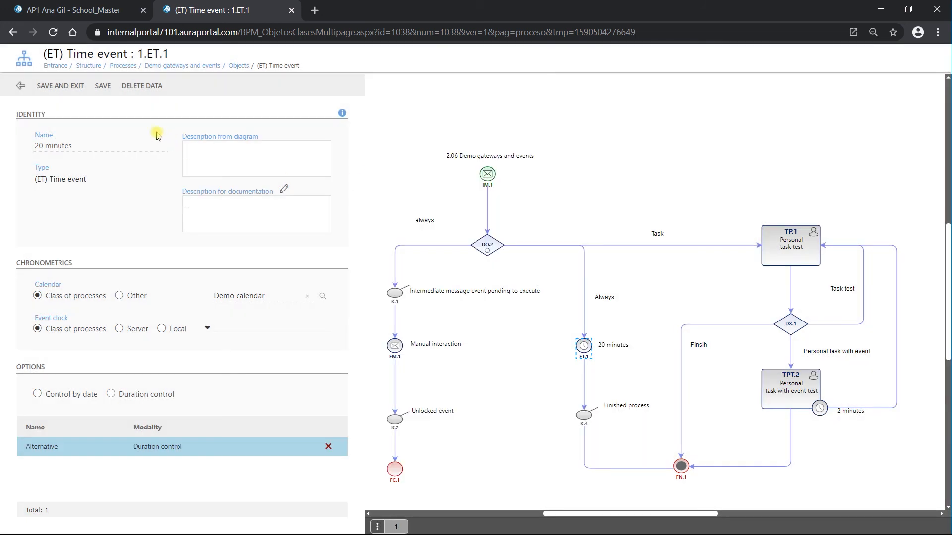
pyautogui.click(75, 87)
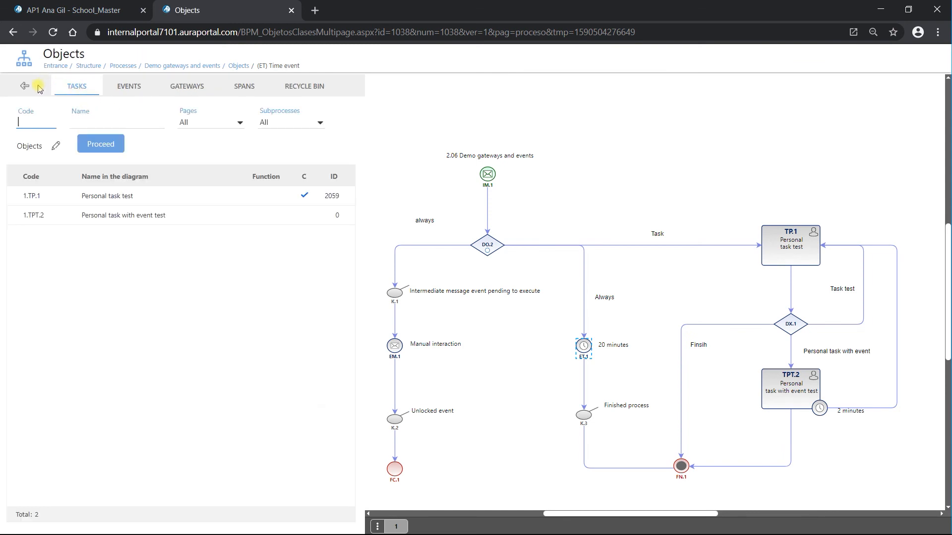
# Allow processes to be initiated in development environment mode, then save and exit the Demo gateways and events class
pyautogui.click(26, 87)
pyautogui.click(60, 92)
pyautogui.click(130, 86)
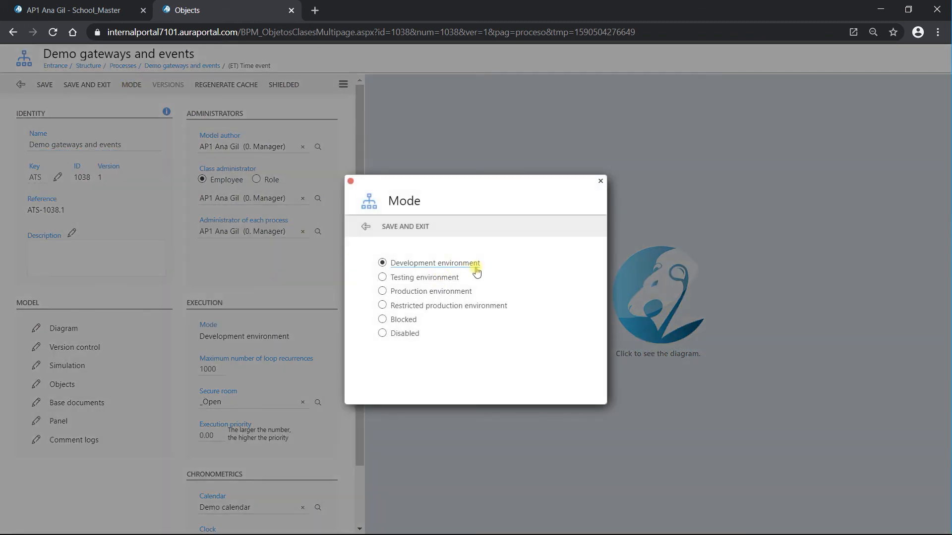
pyautogui.click(404, 226)
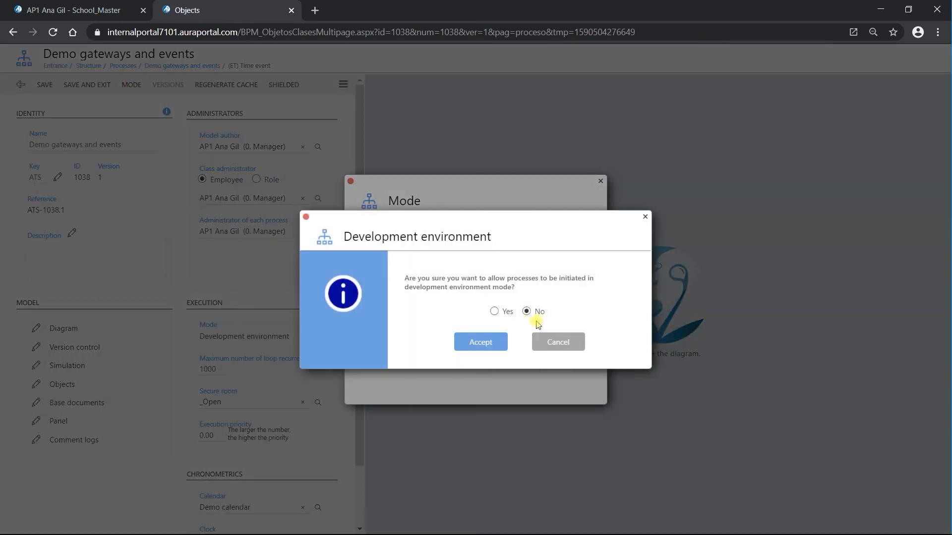
pyautogui.click(494, 312)
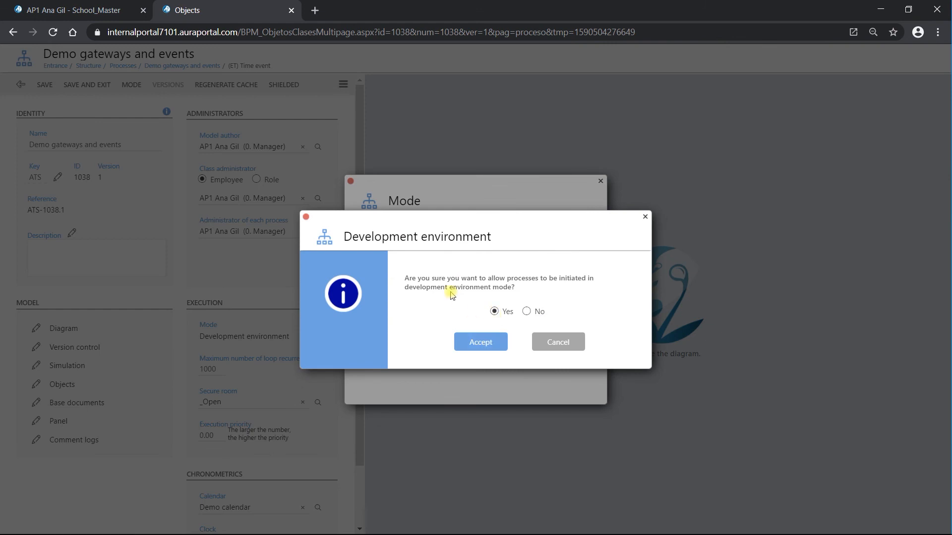
pyautogui.click(479, 342)
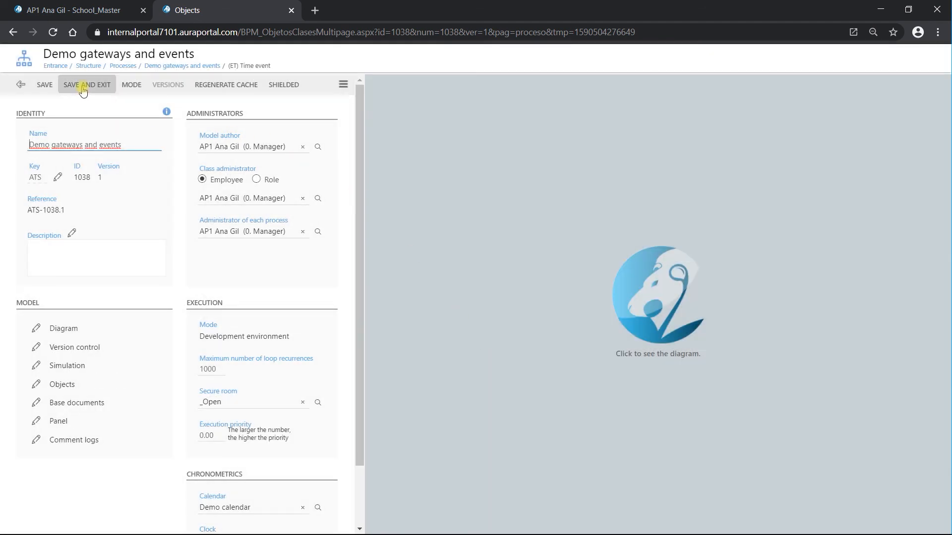
pyautogui.click(83, 91)
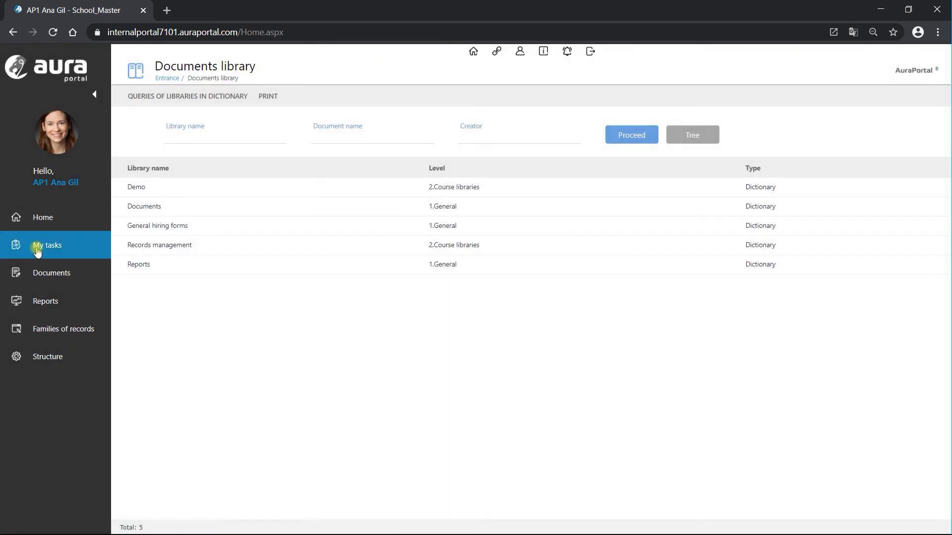
# Open the start form of 2.06 Demo gateways and events from the processes that can be started in My tasks
pyautogui.click(37, 248)
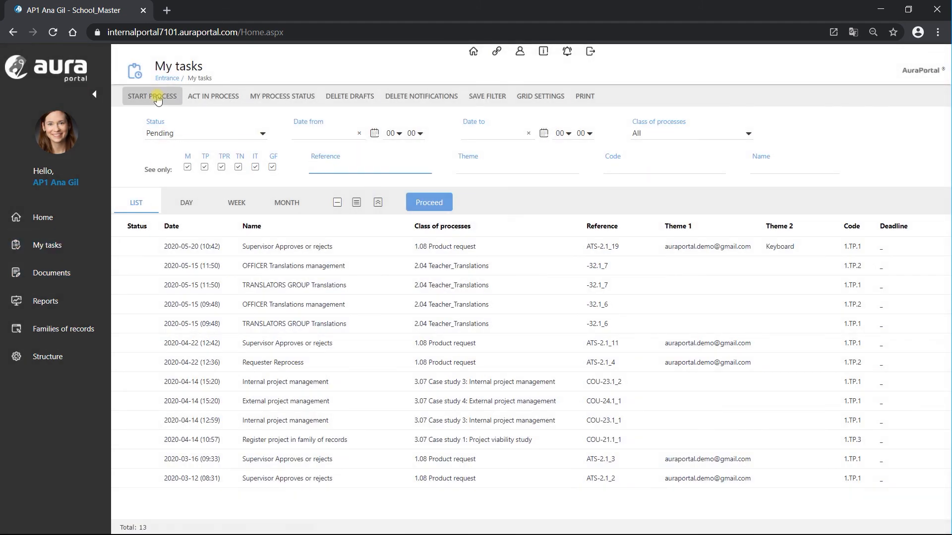
pyautogui.click(158, 98)
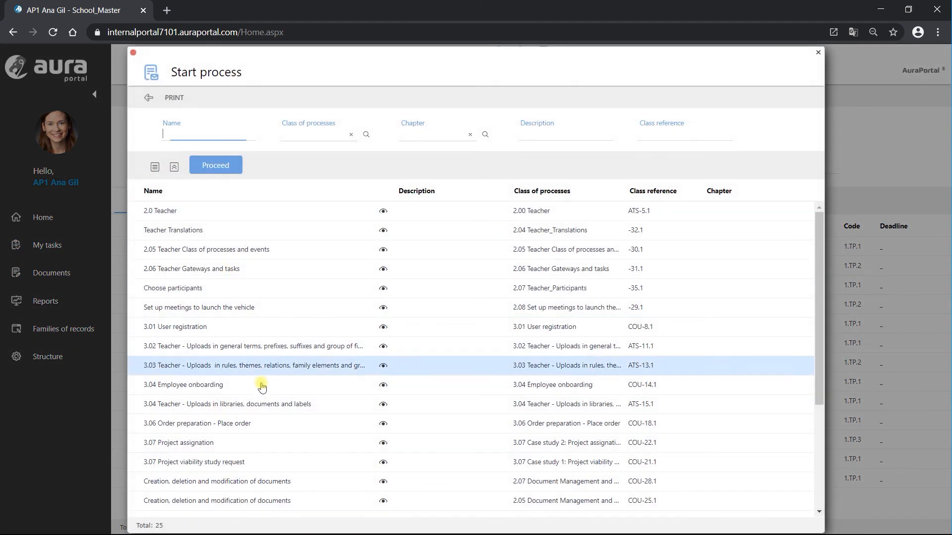
pyautogui.scroll(-3, 265, 419)
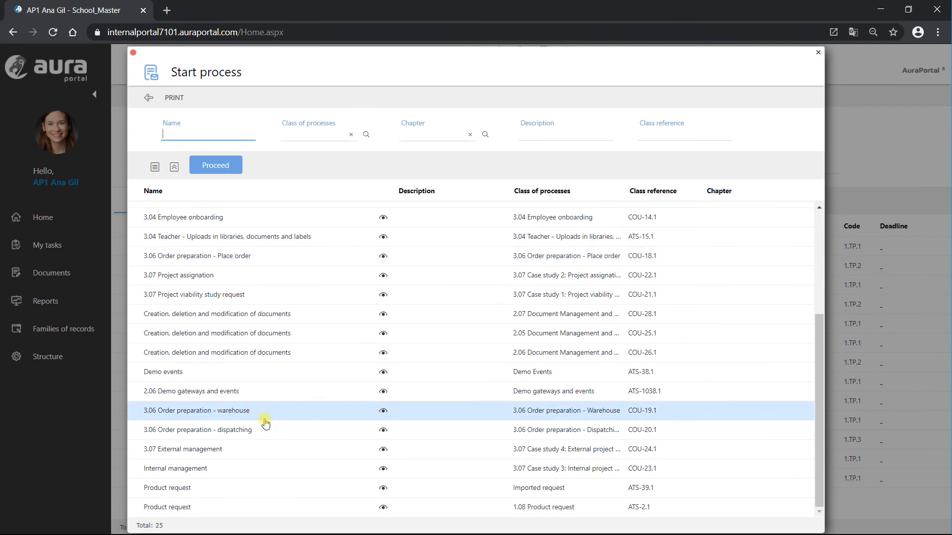
pyautogui.click(224, 392)
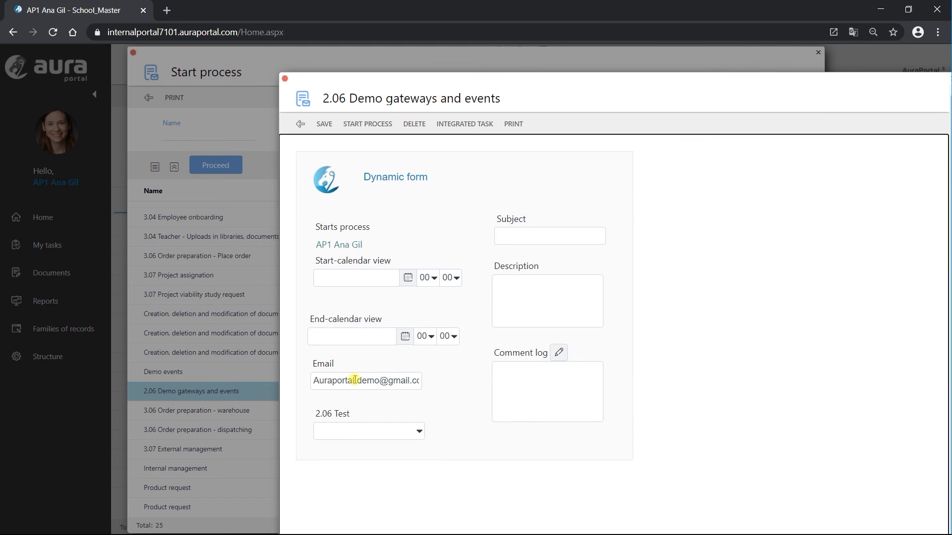
# Set Start-calendar view to 2020-05-26, End-calendar view to 2020-05-27, and 2.06 Test to Task
pyautogui.click(407, 277)
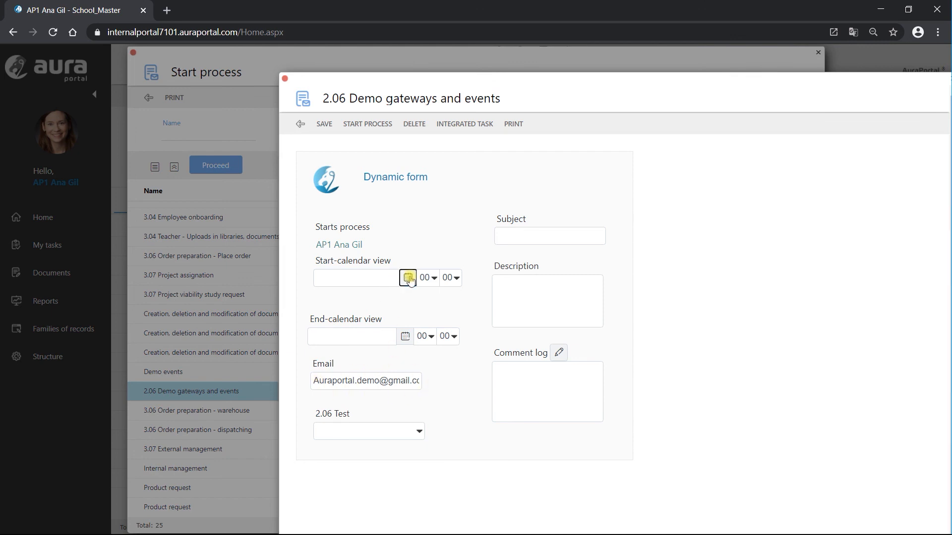
pyautogui.click(458, 364)
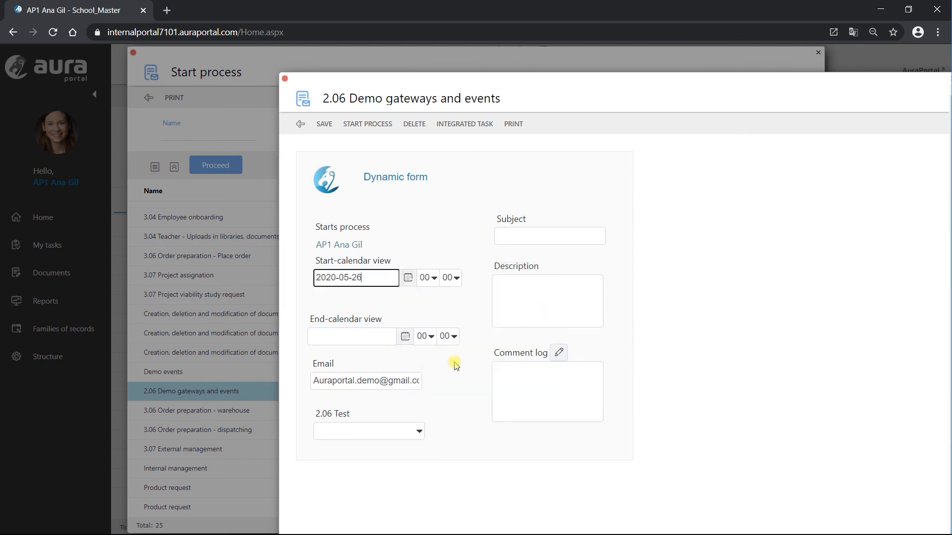
pyautogui.click(404, 339)
pyautogui.click(477, 422)
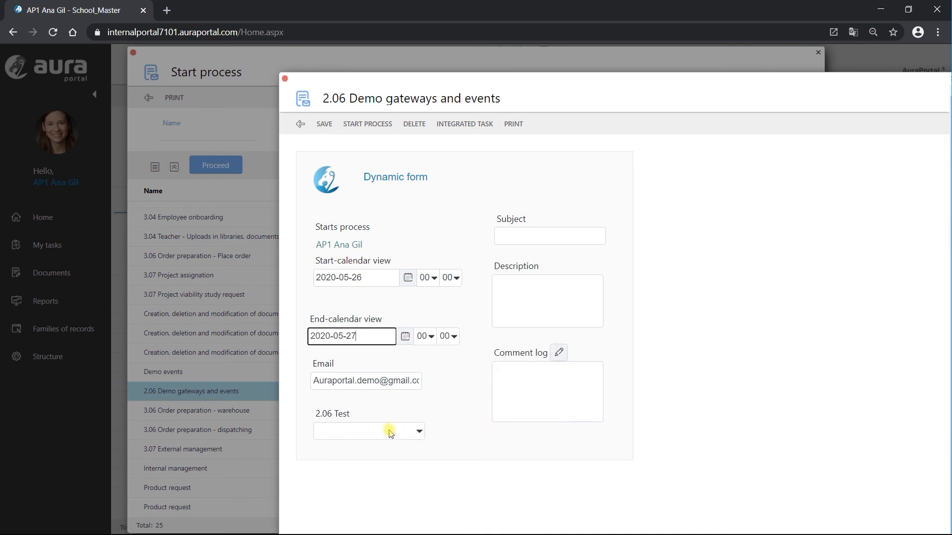
pyautogui.click(420, 433)
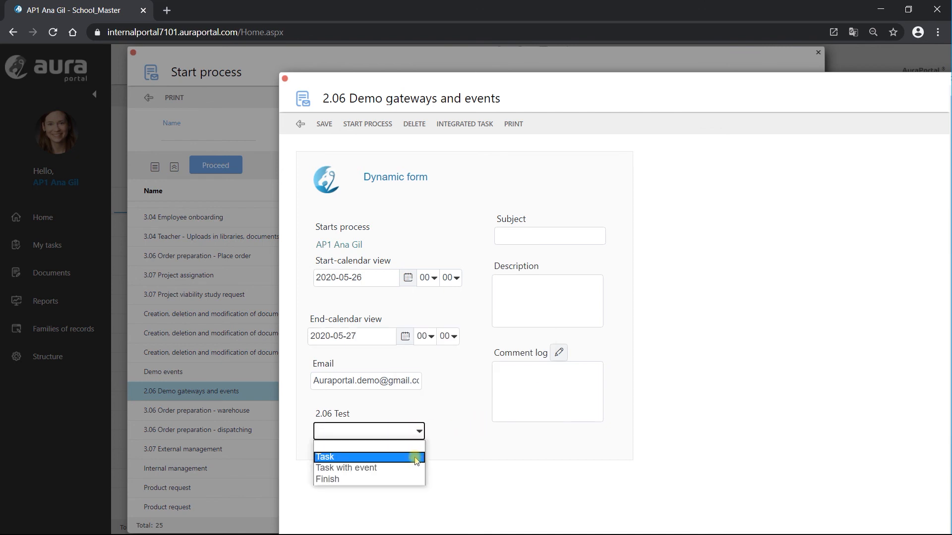
pyautogui.click(416, 458)
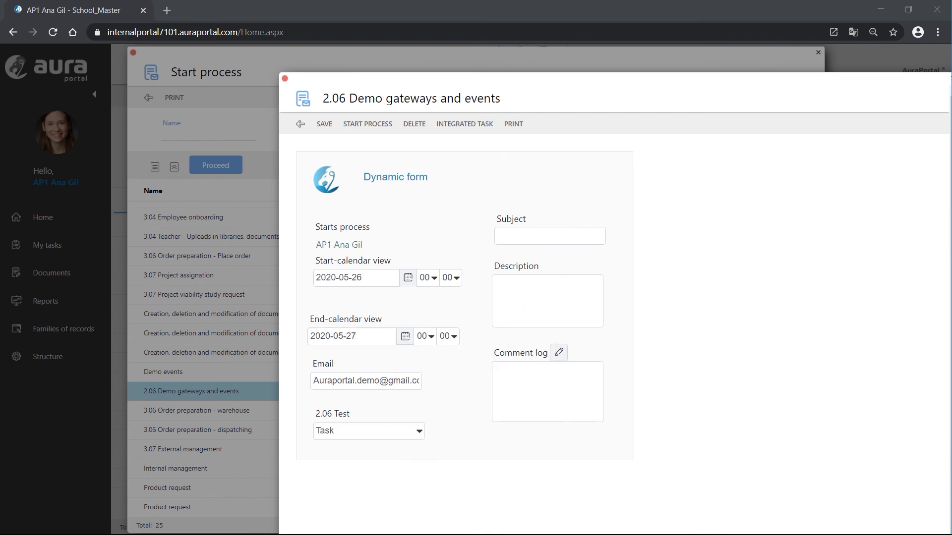
# Enter "Task outlet demo" as the Subject and "Task outlet description" as the Description
pyautogui.click(549, 236)
pyautogui.write('Task outlet demo')
pyautogui.click(502, 285)
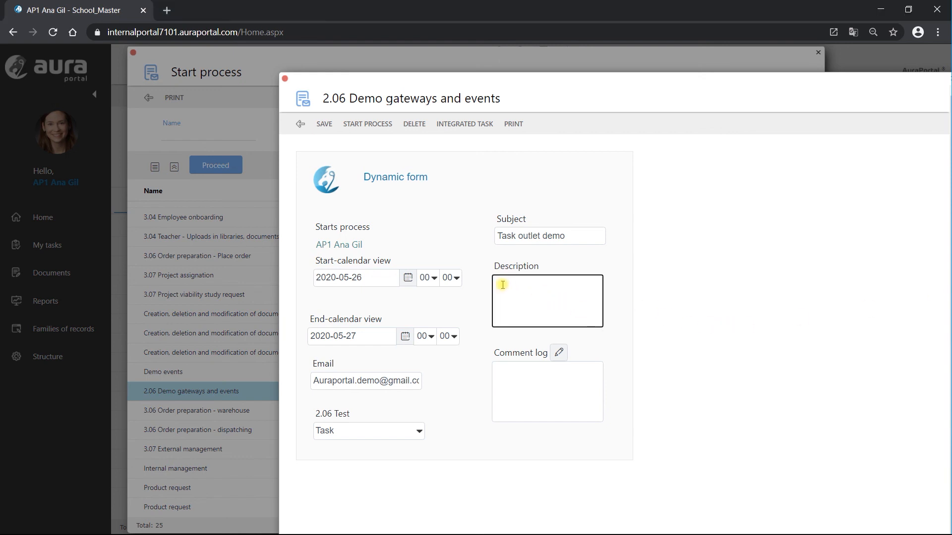
pyautogui.write('Task outlet description')
# Add and save the comment log text "tASK COMMENT LOG", then start the process
pyautogui.click(559, 352)
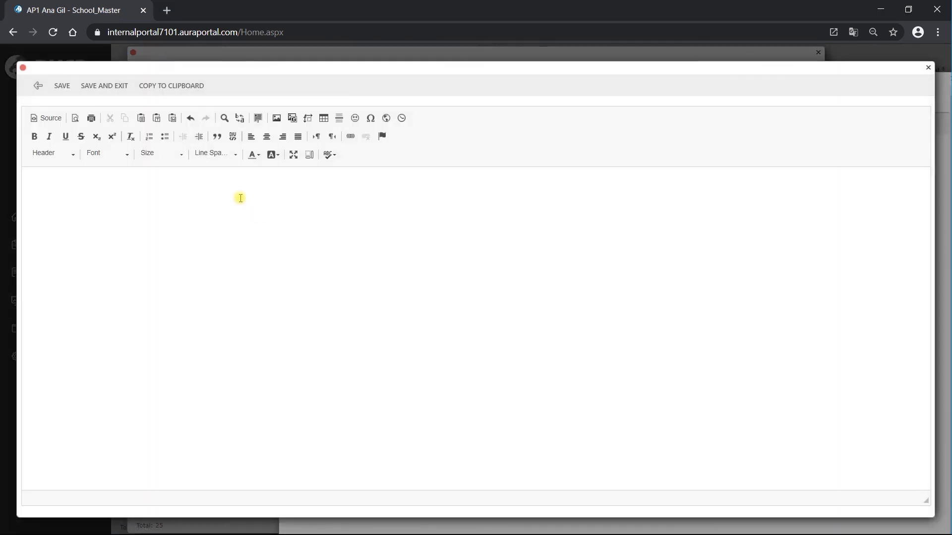
pyautogui.write('tASK COMMENT LOG')
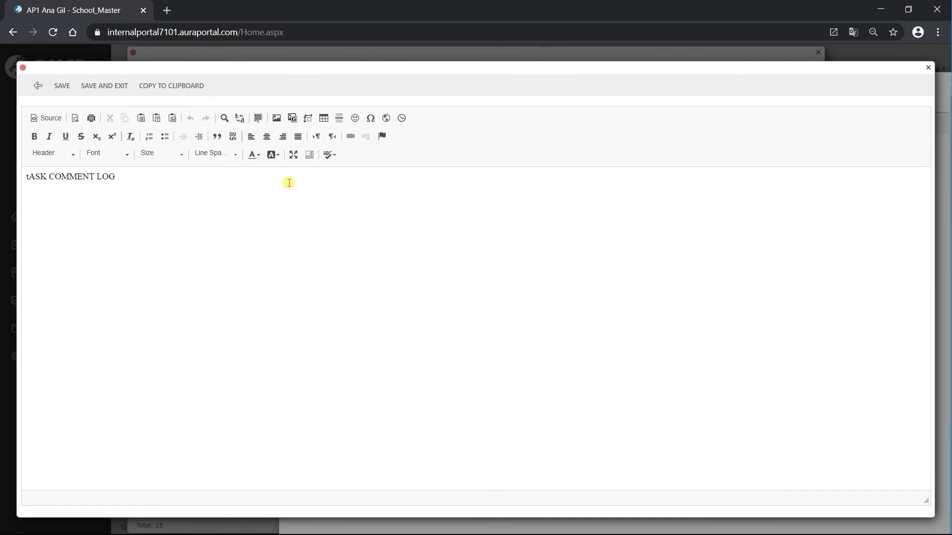
pyautogui.click(111, 85)
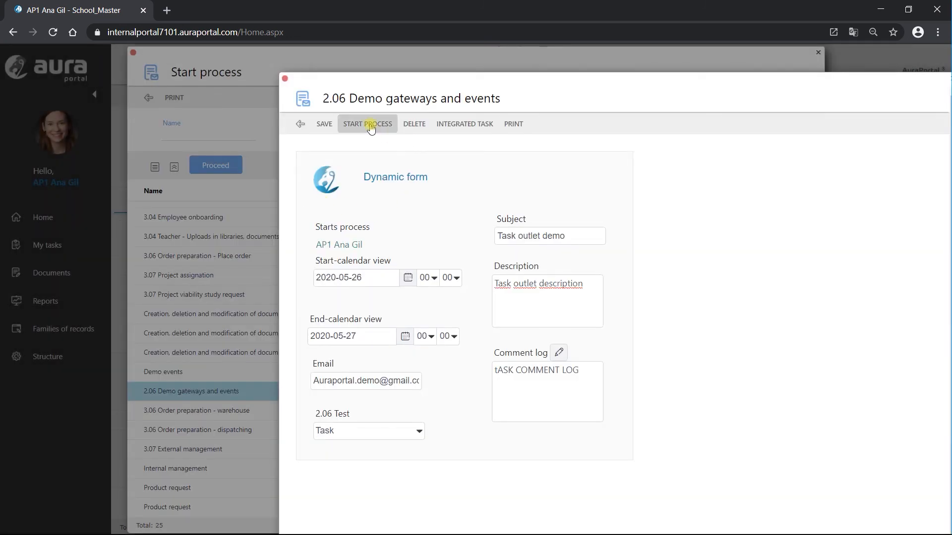
pyautogui.click(371, 125)
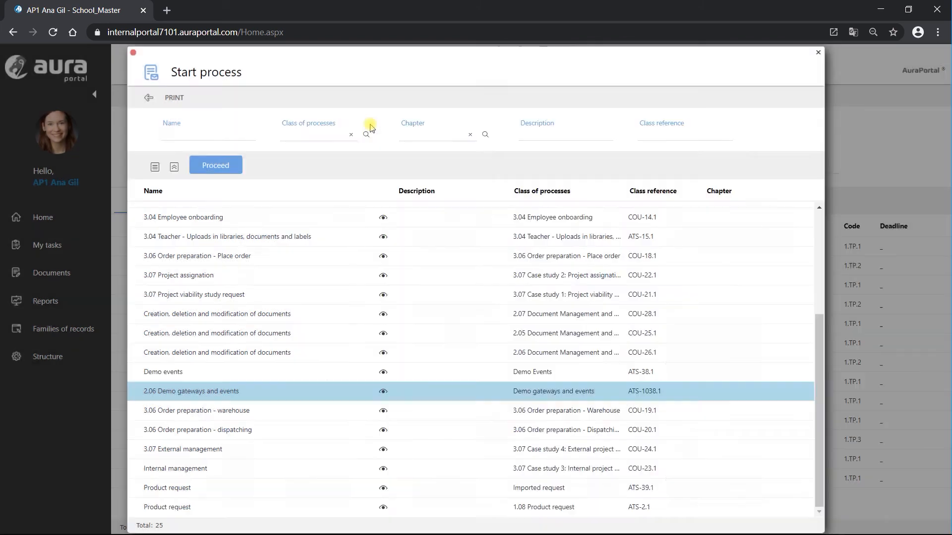
# Open process monitoring and list the executions of Demo gateways and events
pyautogui.click(46, 307)
pyautogui.click(196, 214)
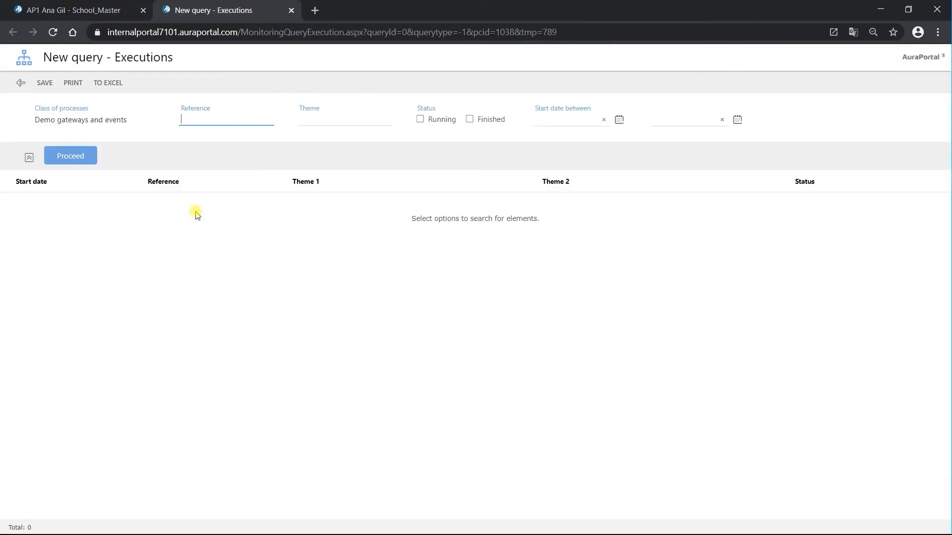
pyautogui.click(69, 157)
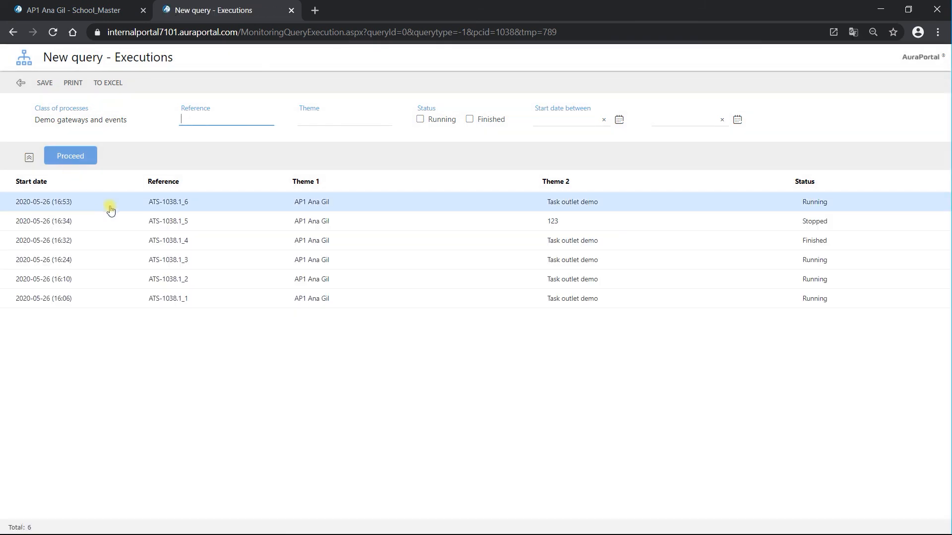
# Examine the flow path of the newest execution, ATS-1038.1_6, across the diagram, then close its dashboard and the executions query
pyautogui.click(110, 210)
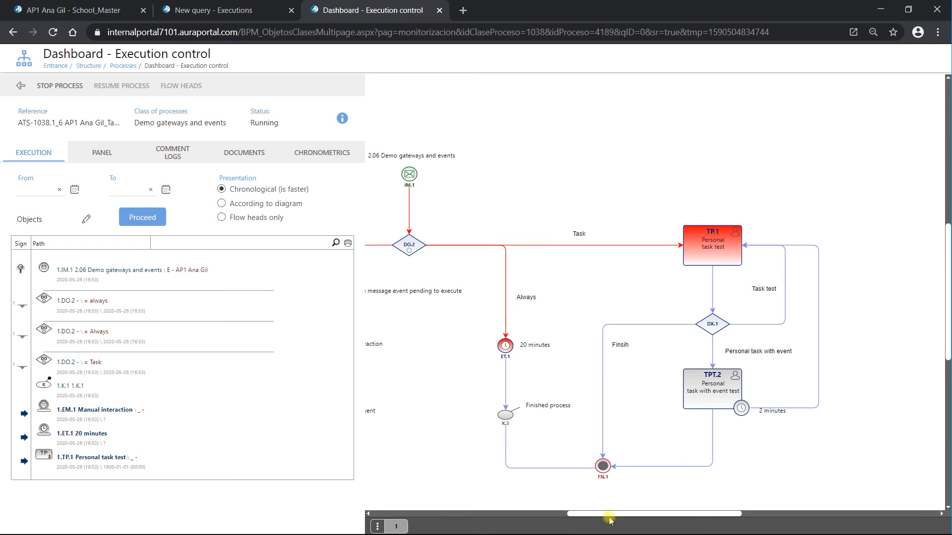
pyautogui.moveTo(610, 517); pyautogui.dragTo(578, 515)
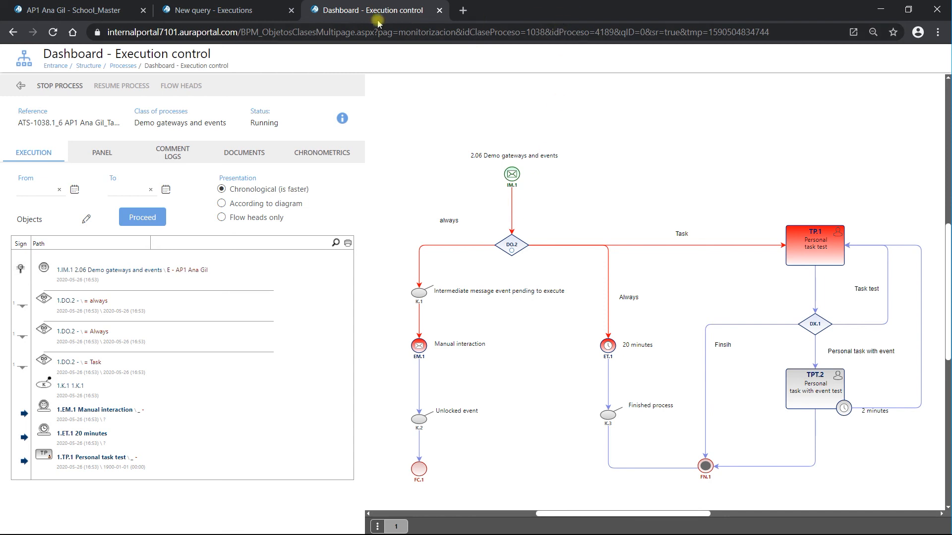
pyautogui.click(439, 10)
pyautogui.click(523, 103)
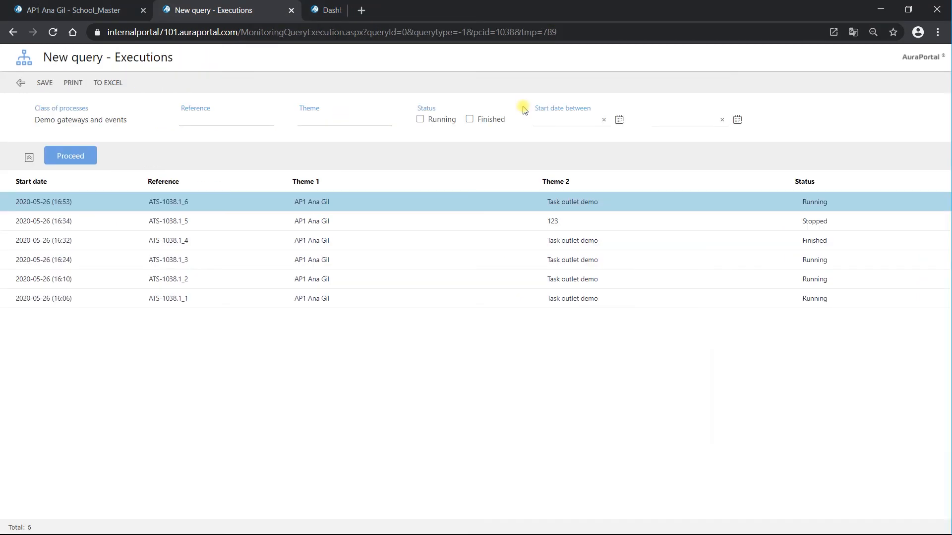
pyautogui.click(290, 10)
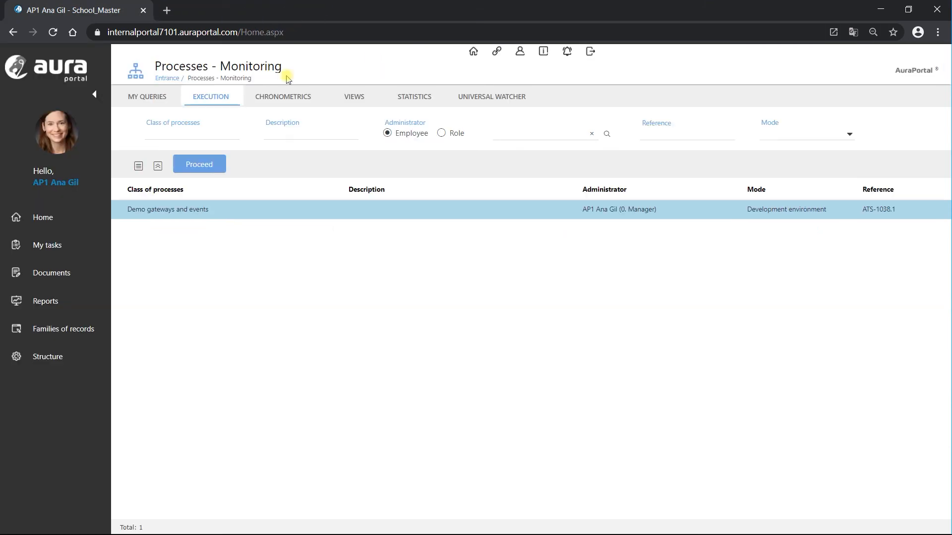
# Return to My tasks and open another start form for 2.06 Demo gateways and events
pyautogui.click(47, 245)
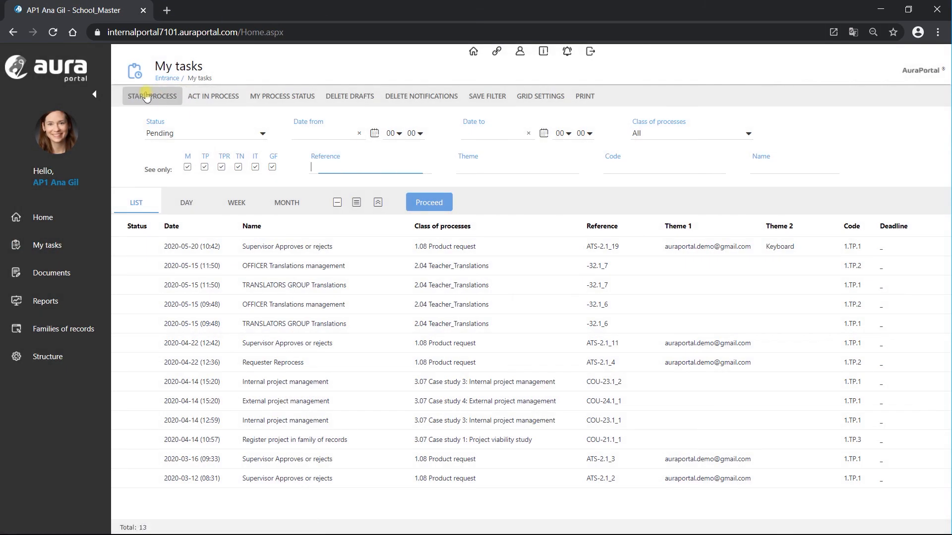
pyautogui.click(152, 96)
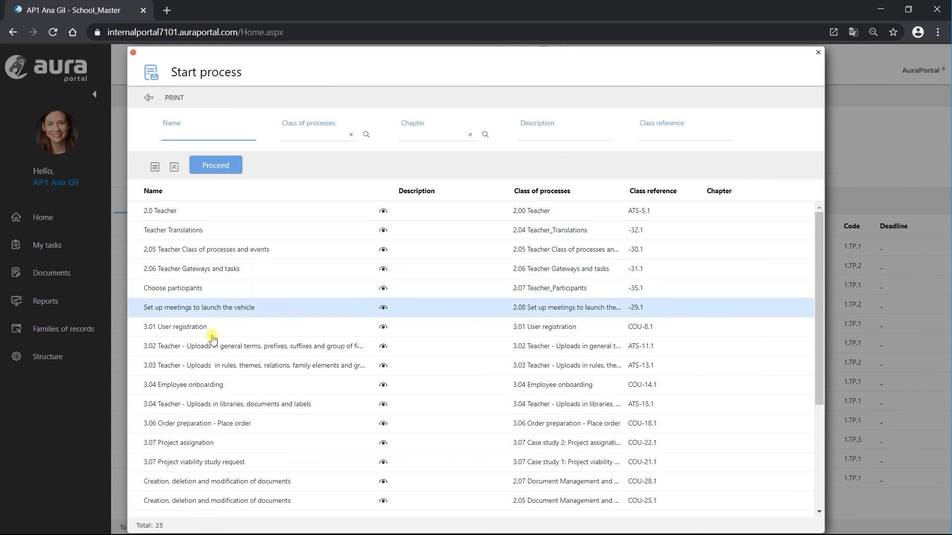
pyautogui.scroll(-3, 207, 391)
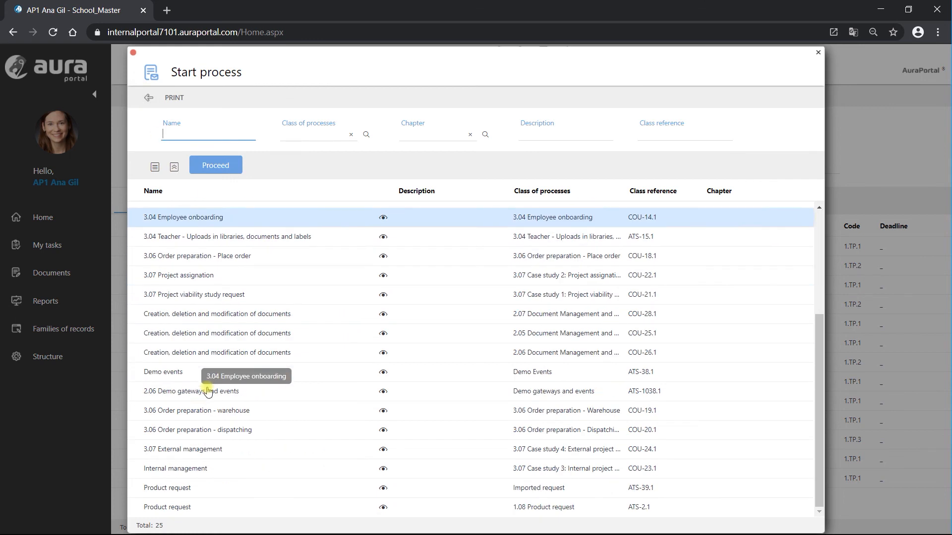
pyautogui.doubleClick(210, 392)
# Fill in 2020-05-26 as the Start-calendar view date and 2020-05-27 as the End-calendar view date
pyautogui.click(408, 277)
pyautogui.click(455, 361)
pyautogui.click(405, 336)
pyautogui.click(476, 422)
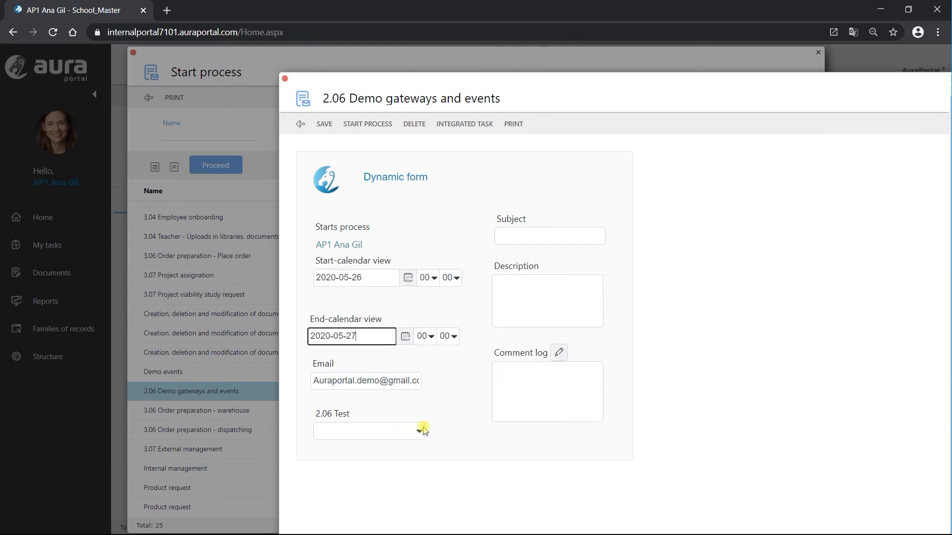
# Enter 123 as the Subject, leave 2.06 Test empty, and start the process
pyautogui.click(523, 245)
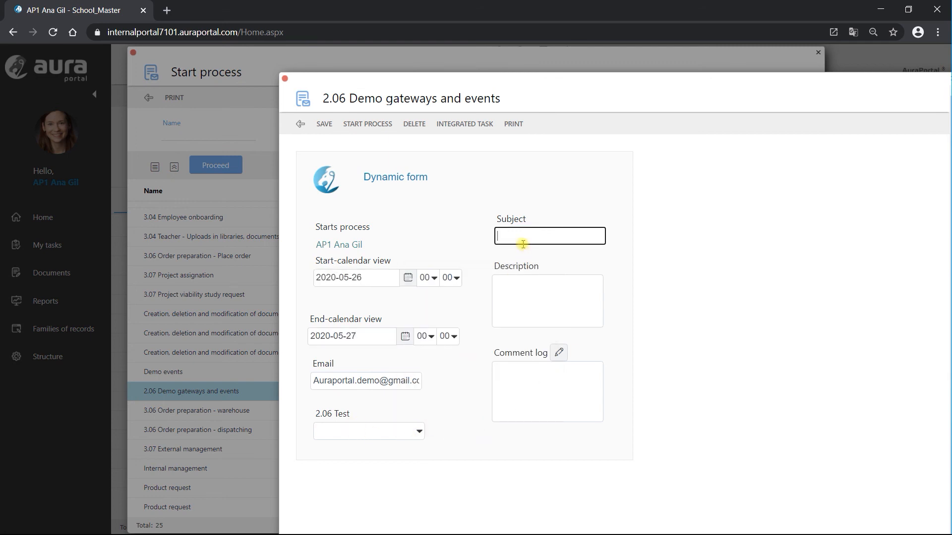
pyautogui.write('123')
pyautogui.click(373, 130)
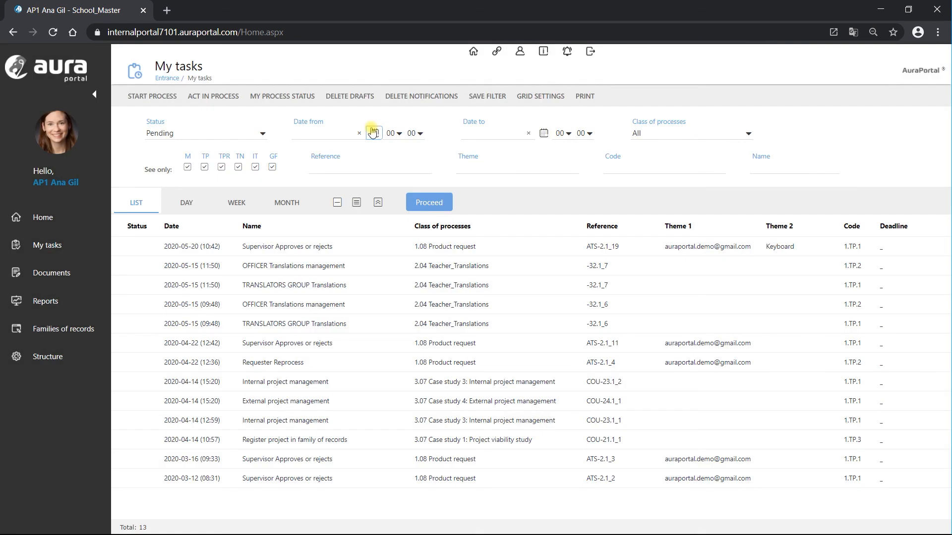
# List the executions of Demo gateways and events in process monitoring and open the dashboard of the newest one, ATS-1038.1_7
pyautogui.click(39, 300)
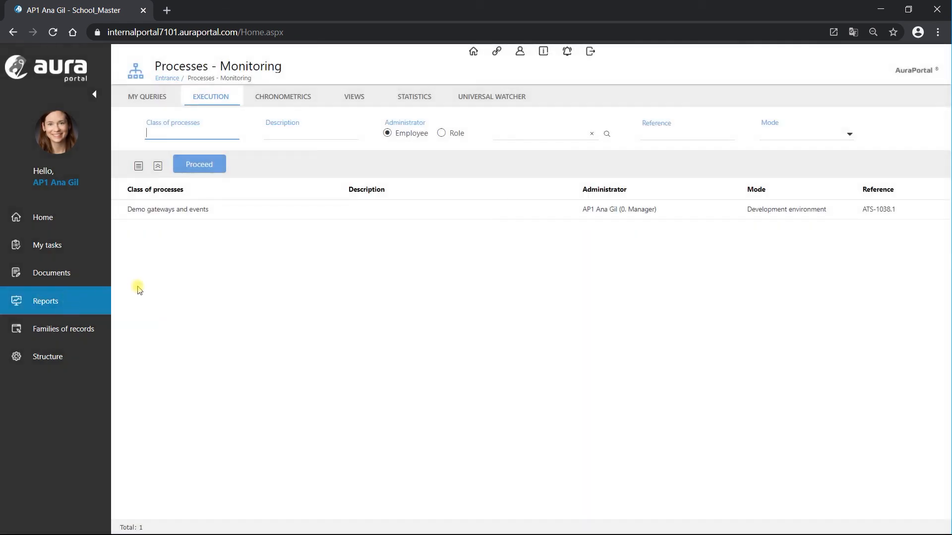
pyautogui.doubleClick(222, 222)
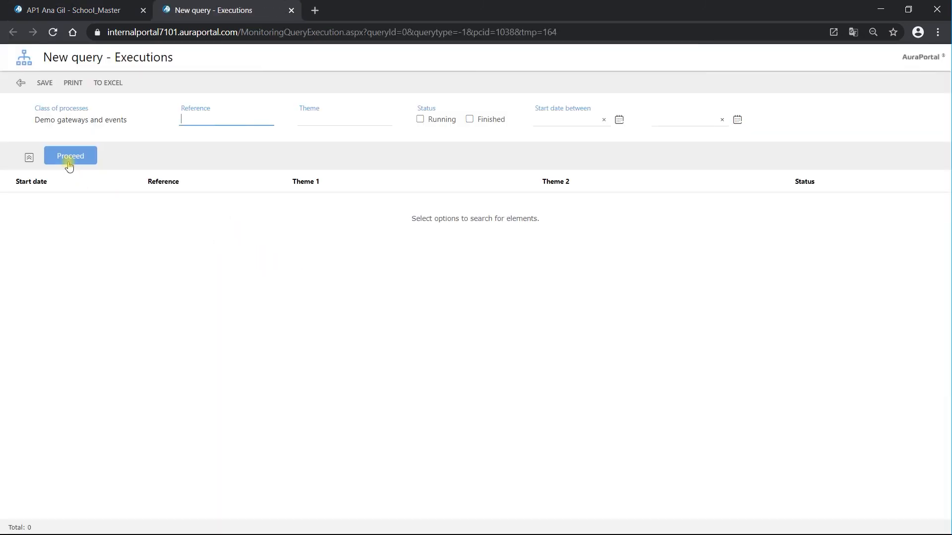
pyautogui.click(71, 157)
pyautogui.doubleClick(79, 206)
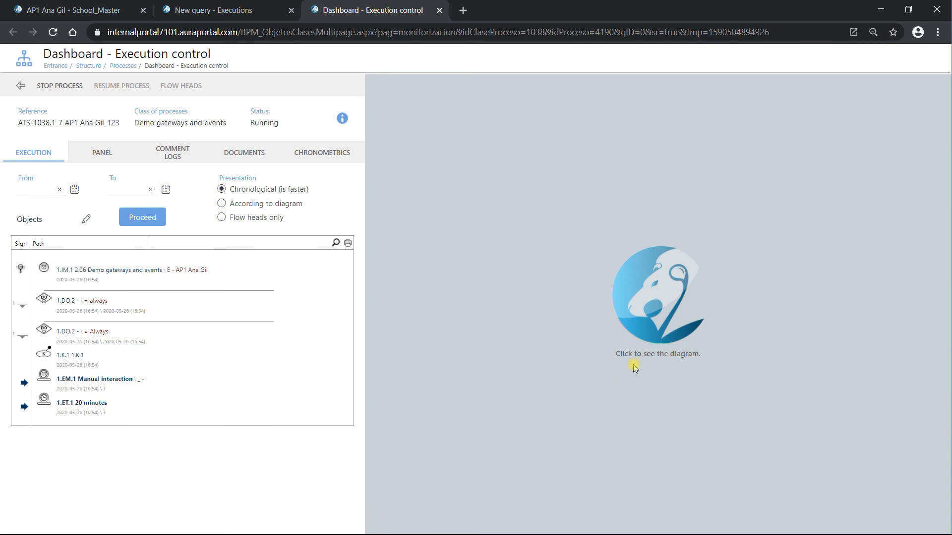
# Display the execution's process diagram and examine which outlets of gateway DO.2 the flow follows, including the Task branch to TP.1
pyautogui.click(666, 332)
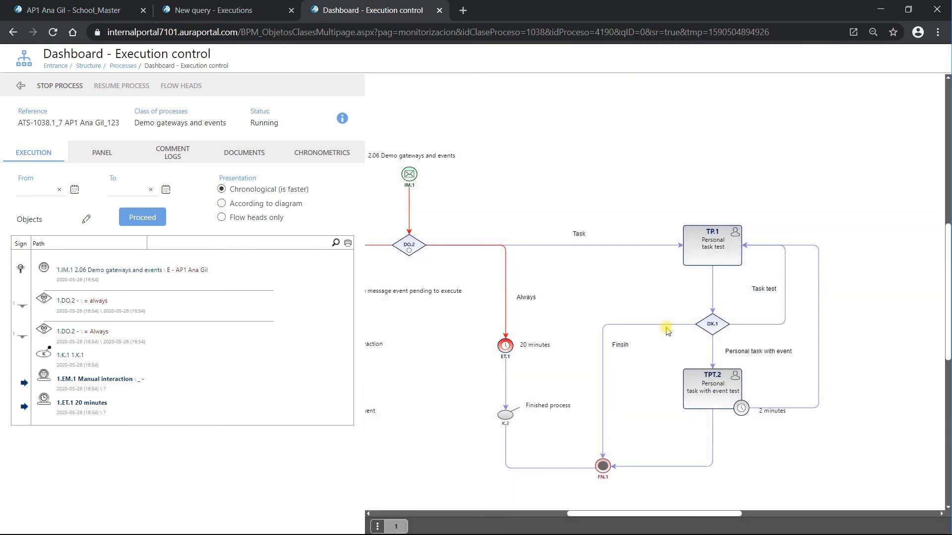
pyautogui.moveTo(613, 514); pyautogui.dragTo(565, 512)
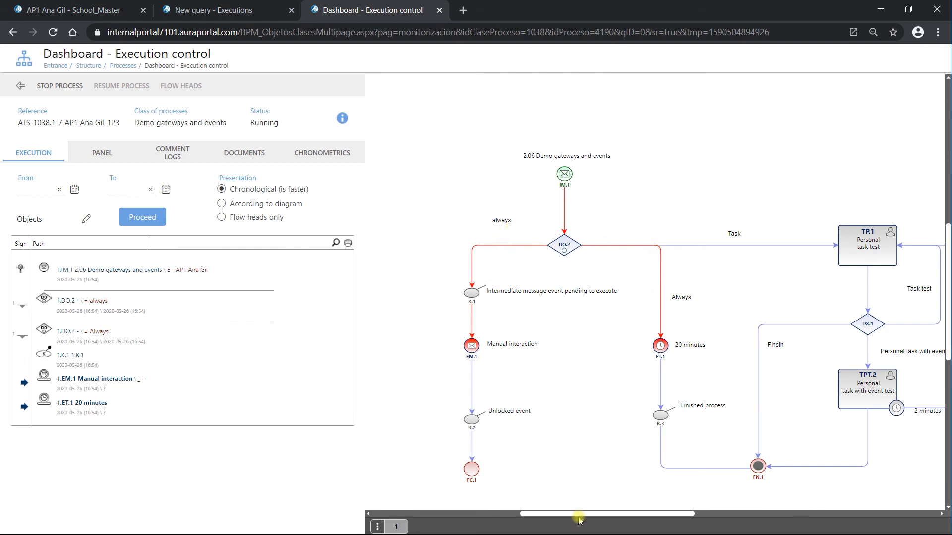
pyautogui.moveTo(582, 514); pyautogui.dragTo(606, 514)
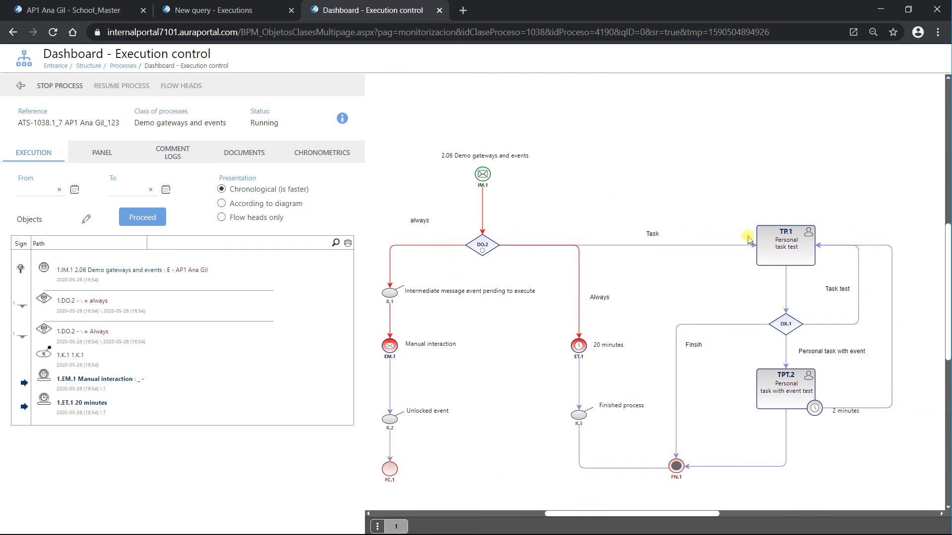